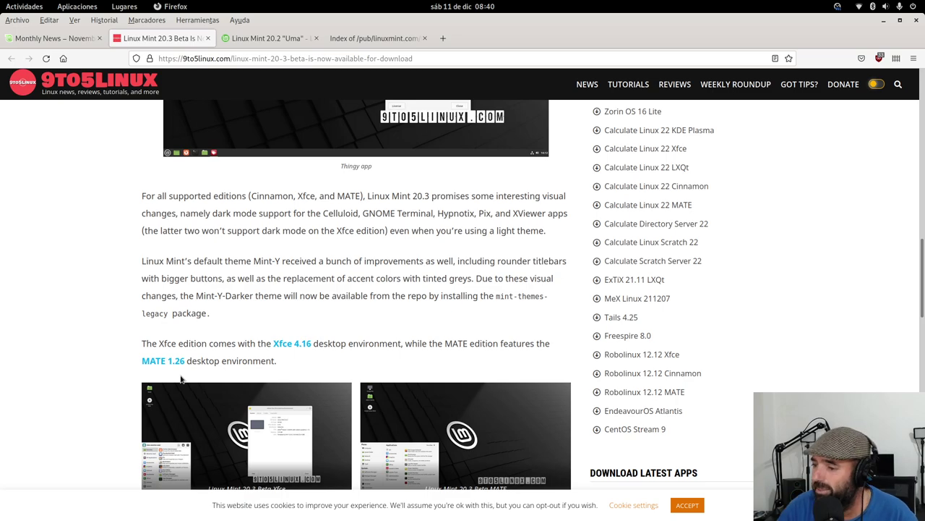
Review the Linux Mint 20.3 Beta article's edition screenshots and download links, and enlarge its lead desktop image
scroll(181, 379, down, 5)
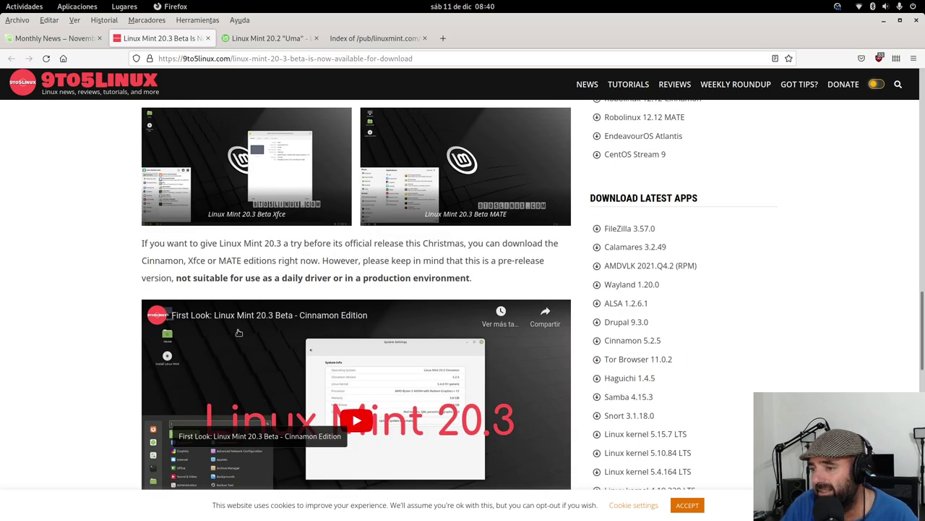
scroll(239, 333, down, 5)
scroll(329, 308, up, 3)
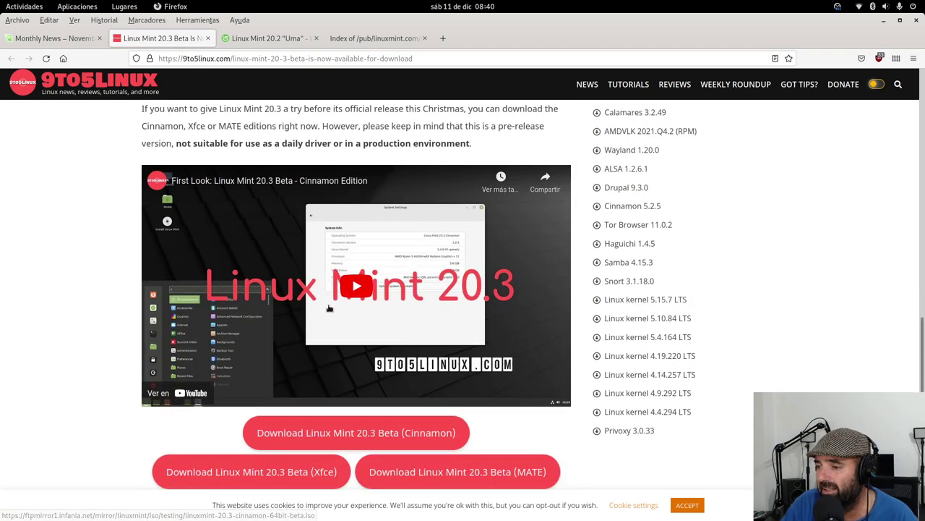
scroll(329, 308, down, 3)
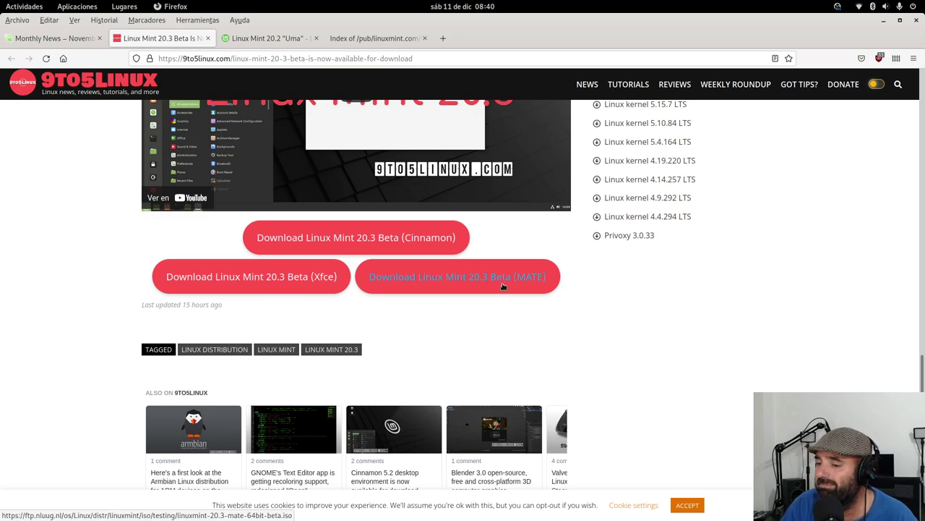
scroll(153, 327, up, 10)
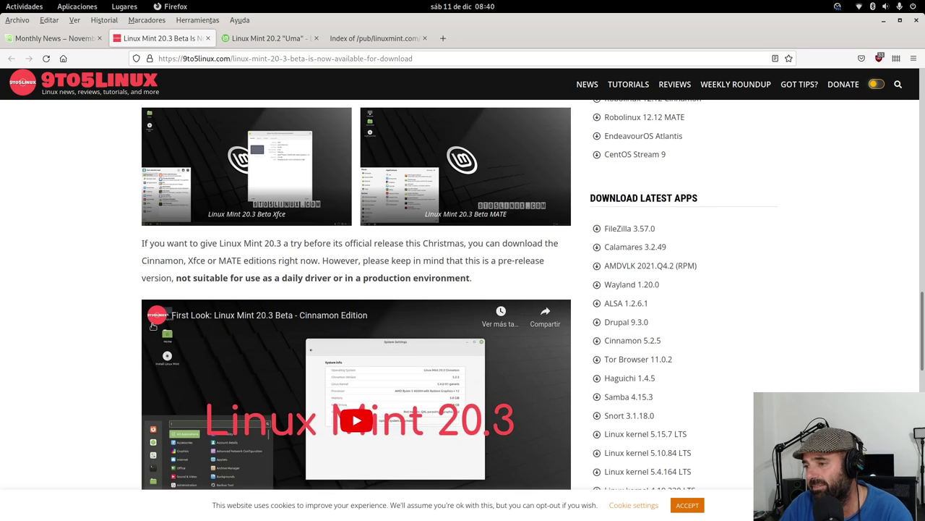
scroll(153, 326, up, 8)
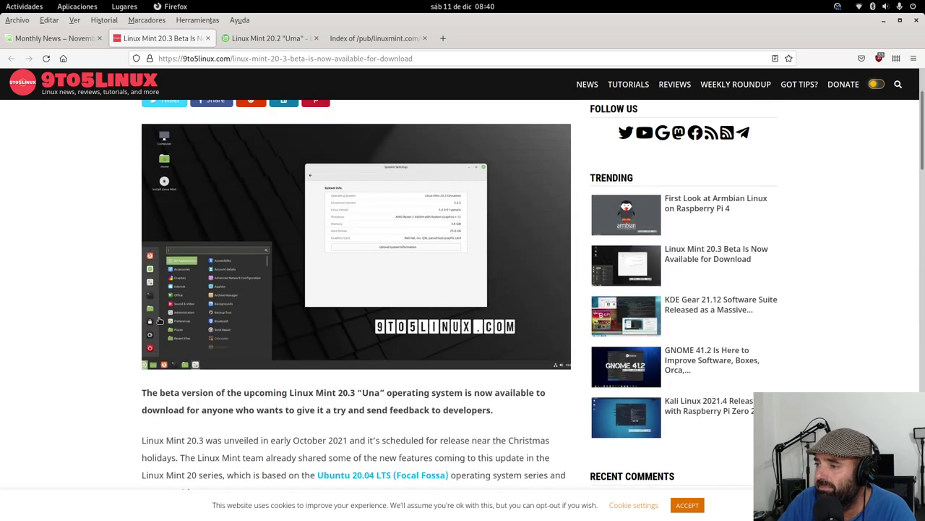
scroll(182, 309, up, 2)
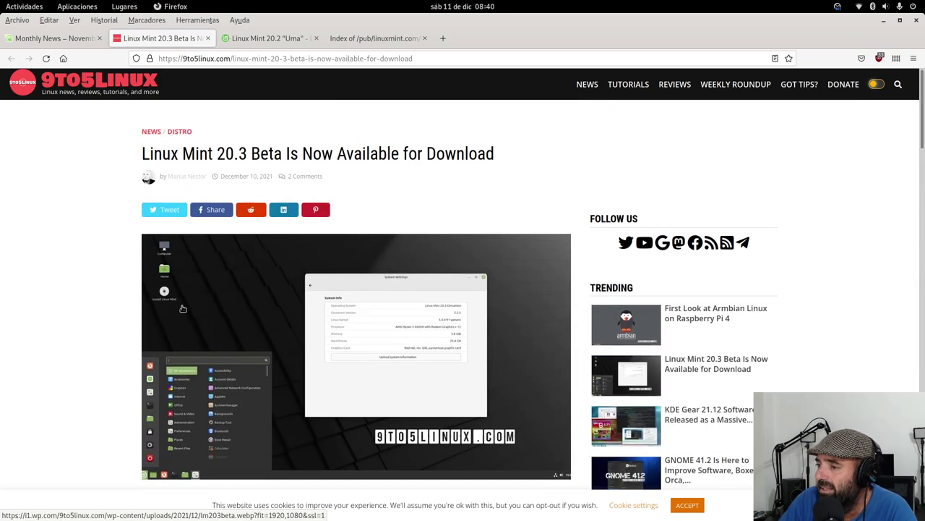
click(460, 333)
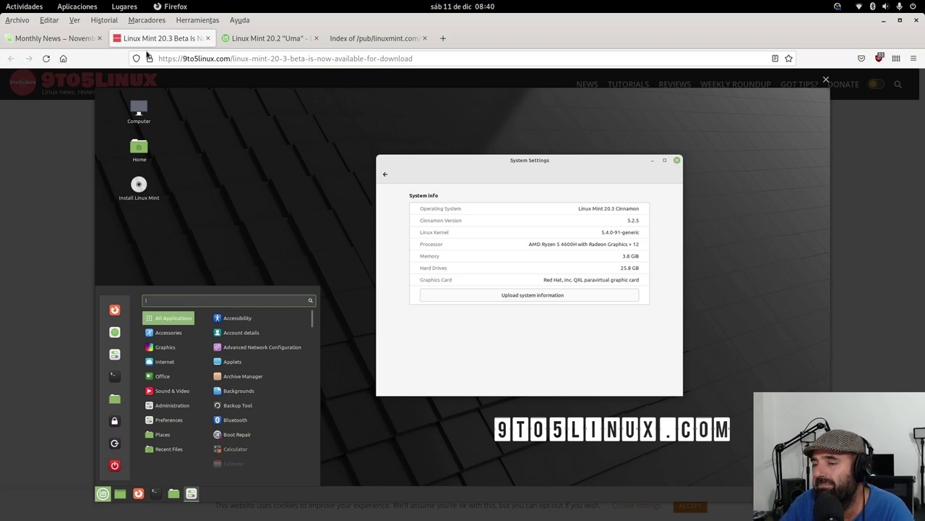
Minimize the browser and look over the contents of the personal home folder in the file manager, closing it when done
click(884, 20)
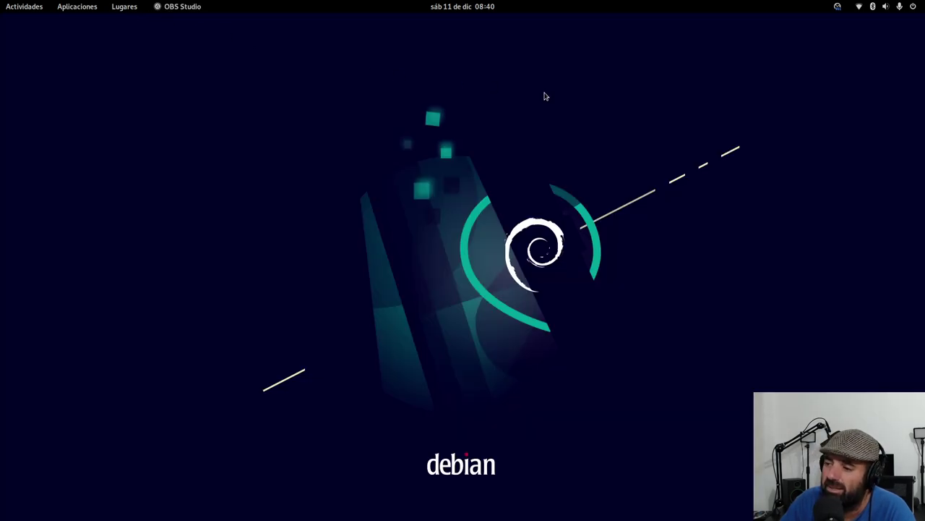
click(124, 6)
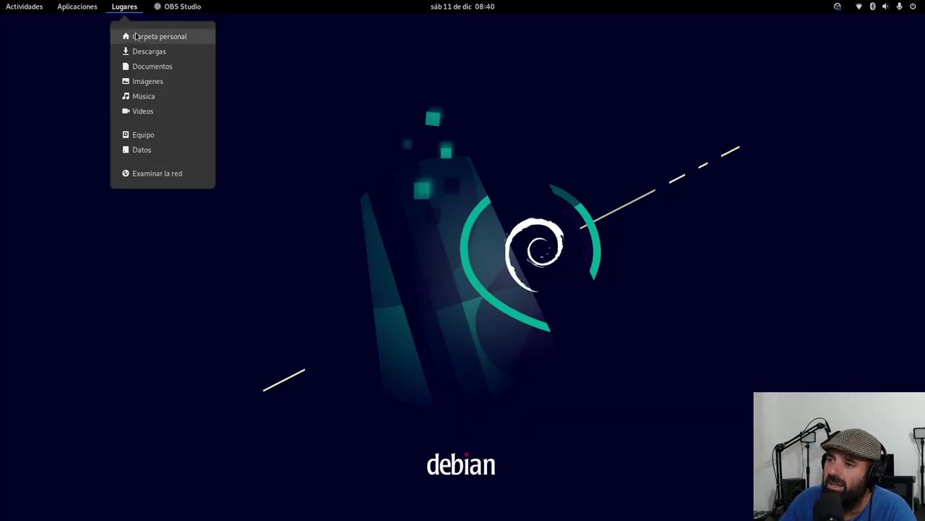
click(153, 42)
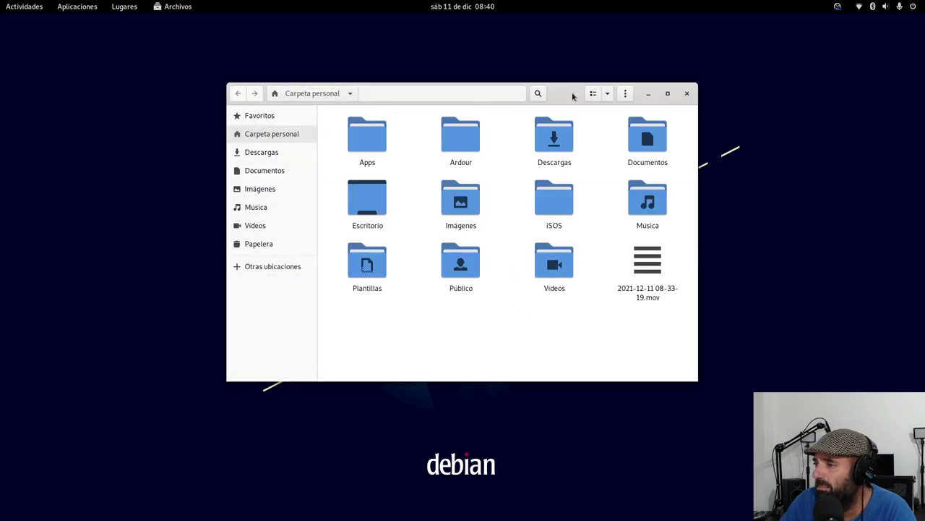
drag(574, 94, 511, 131)
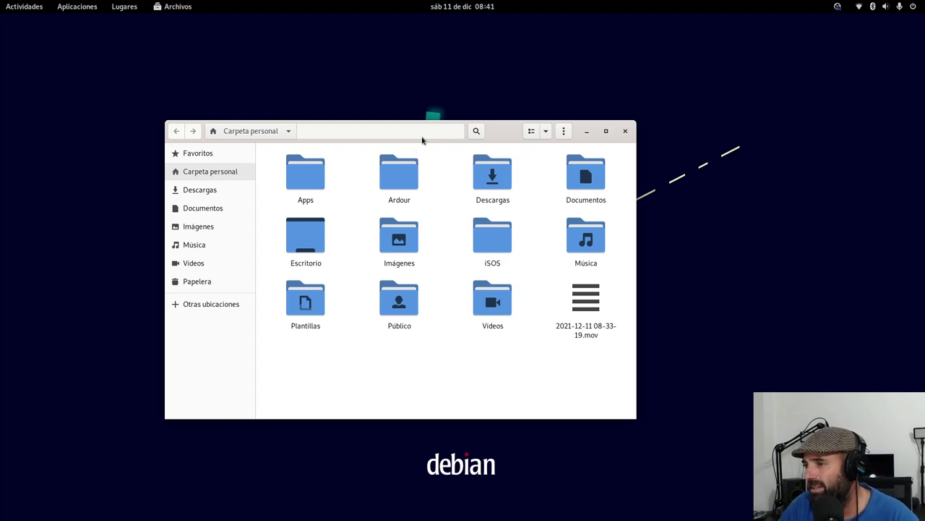
drag(423, 140, 379, 98)
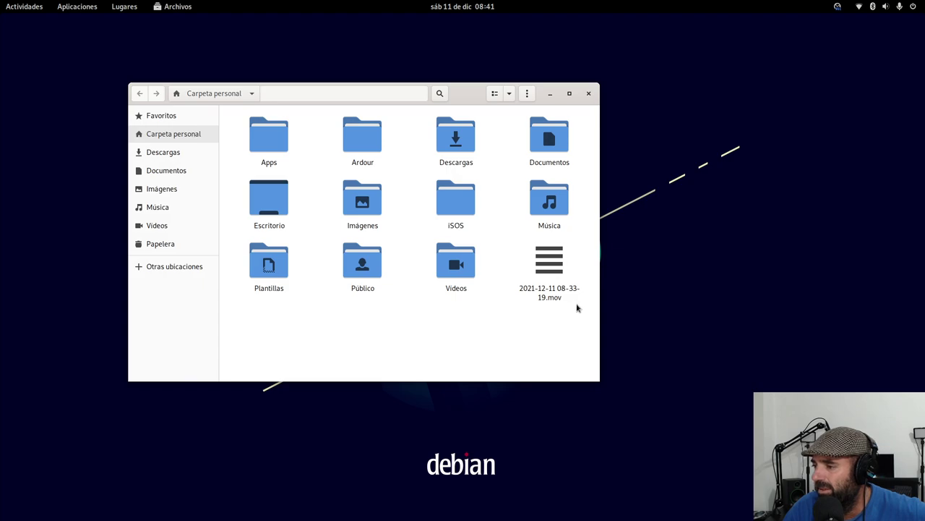
click(589, 93)
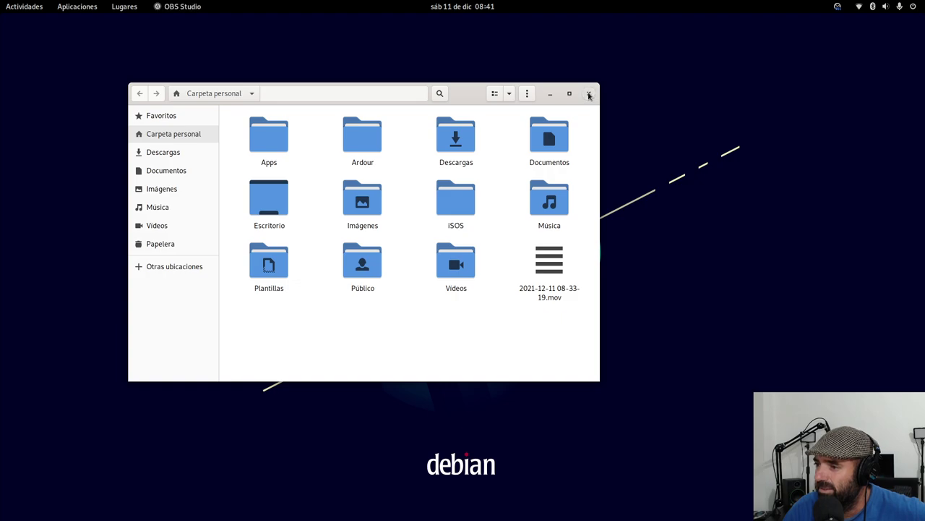
Switch to the linuxmint-20 virtual machine in Boxes and close its Linux Mint welcome window
key(super)
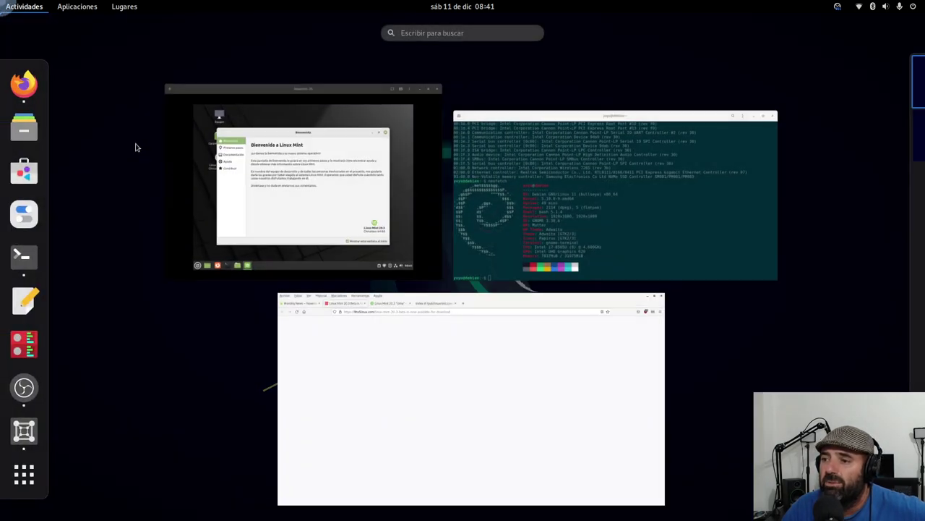
click(318, 198)
drag(368, 41, 422, 48)
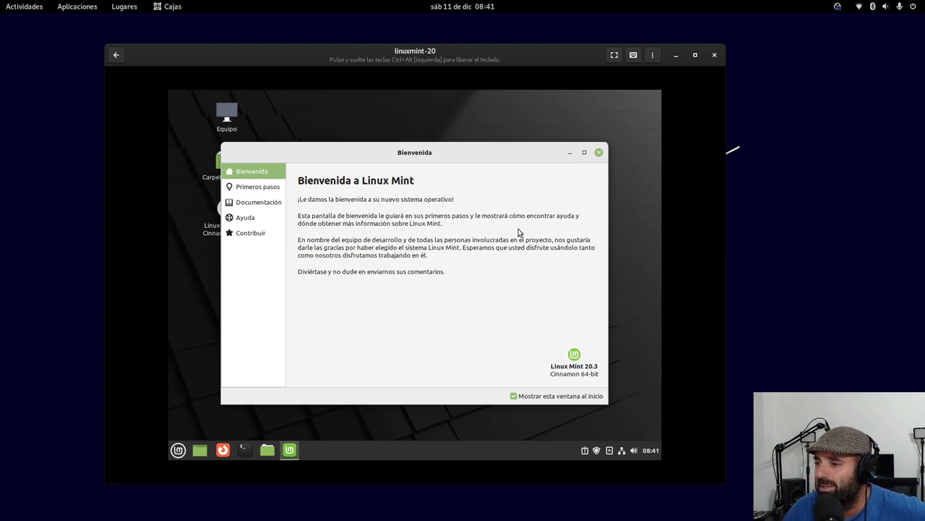
click(598, 152)
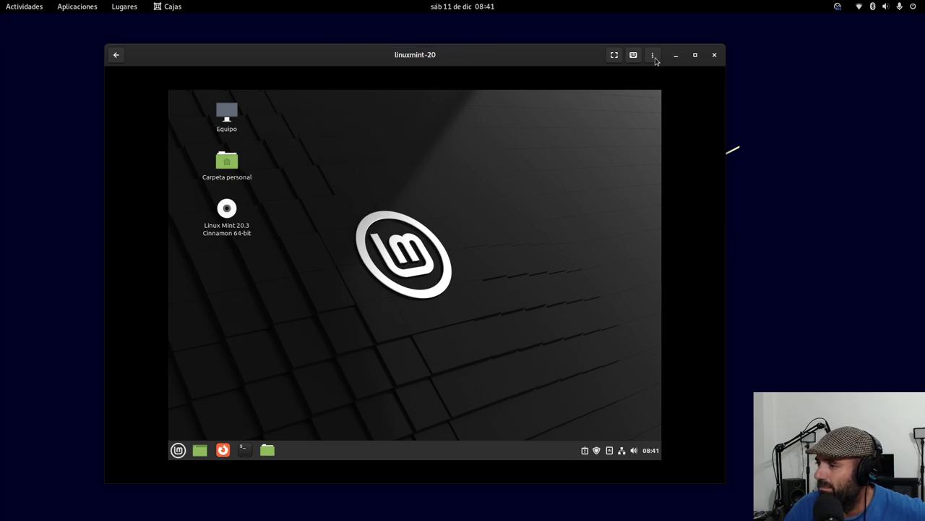
Show the virtual machine full screen and apply a 1920 x 1080 (16:9) monitor resolution in the Linux Mint system settings
click(613, 56)
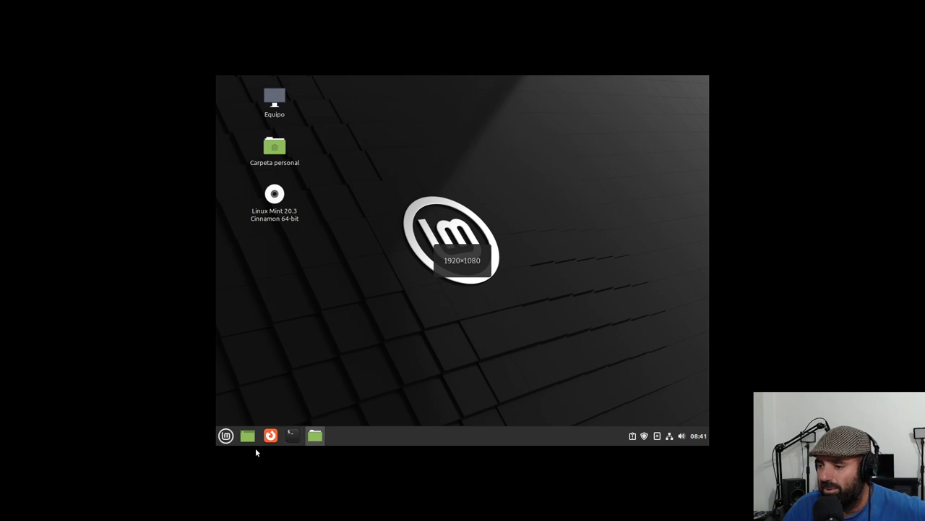
click(226, 435)
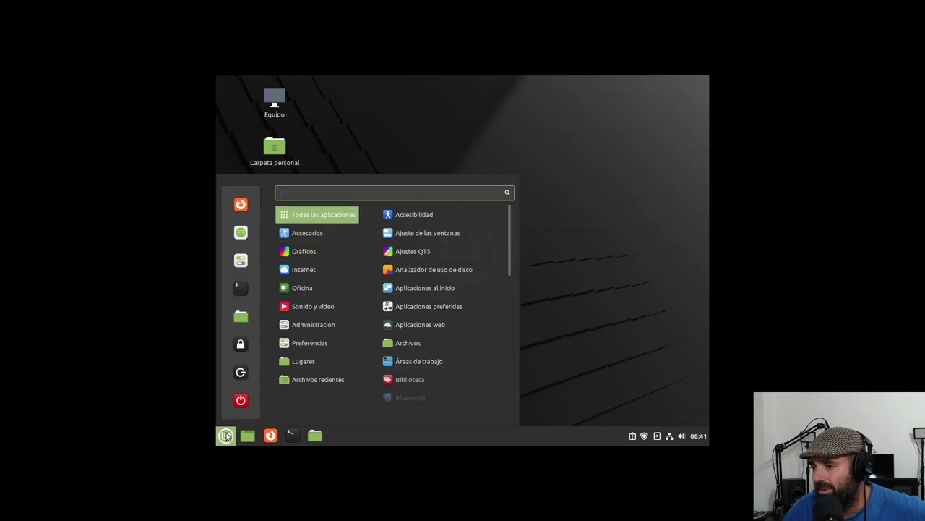
click(242, 263)
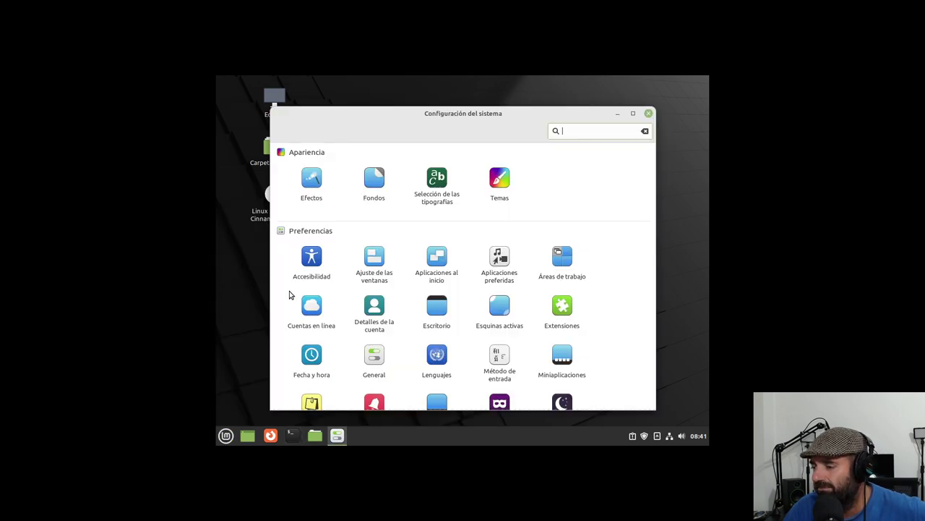
scroll(396, 321, down, 4)
scroll(392, 321, down, 4)
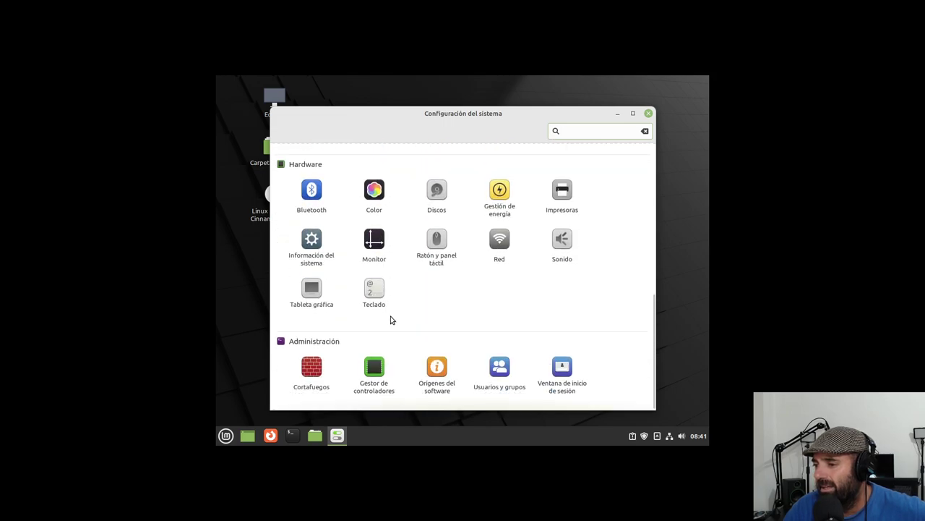
click(374, 241)
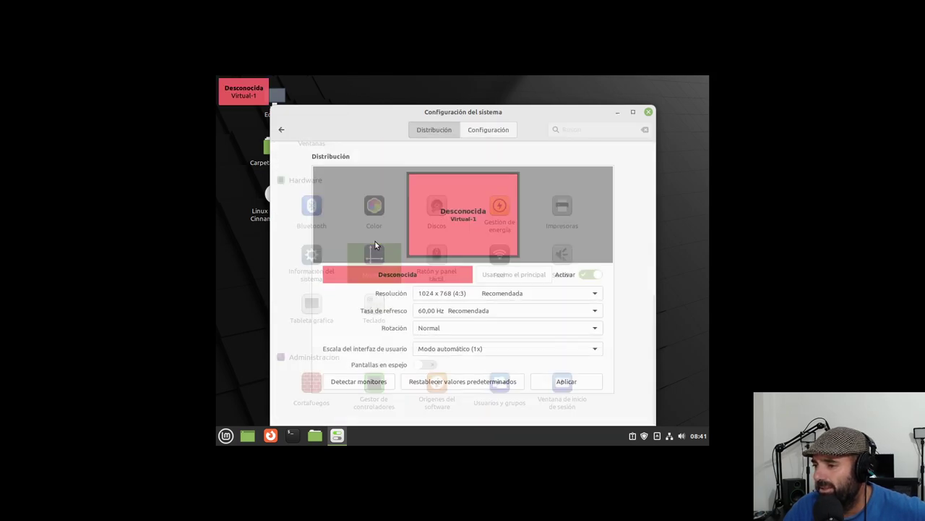
click(503, 296)
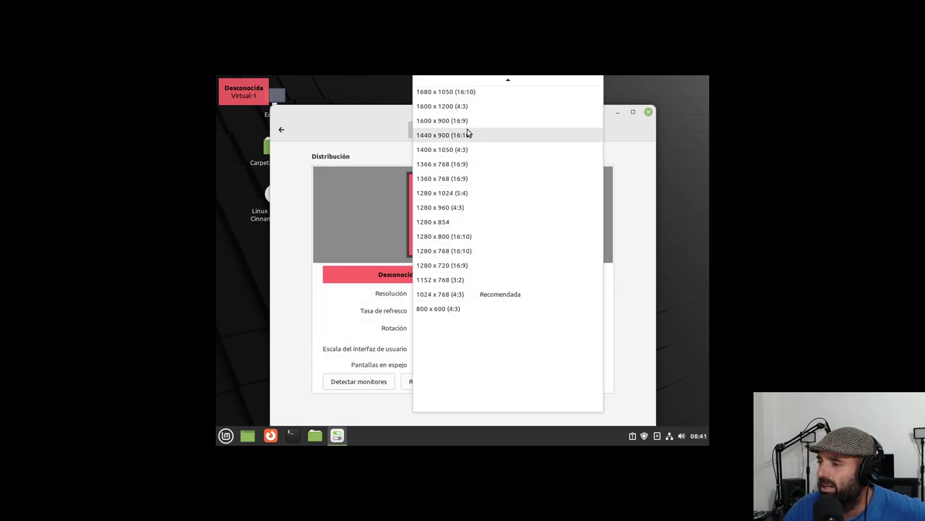
scroll(461, 134, up, 3)
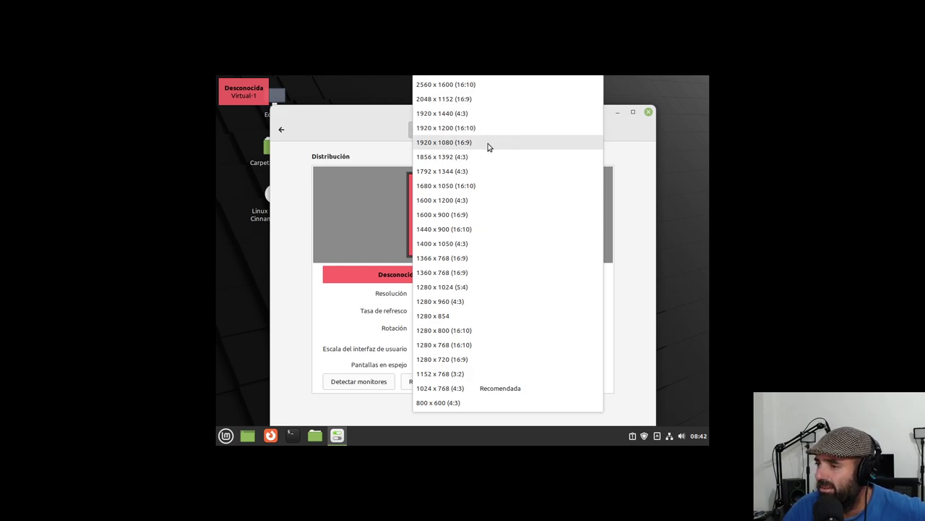
click(490, 143)
click(580, 381)
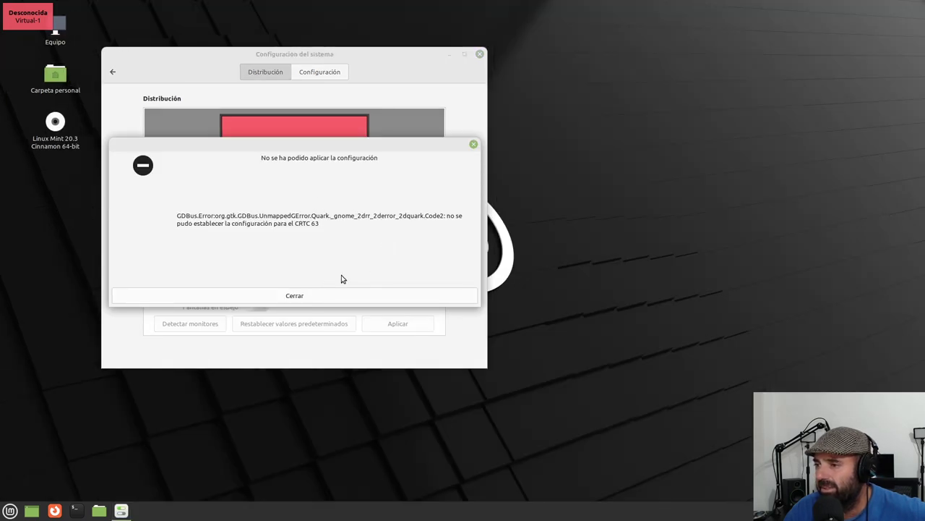
click(303, 300)
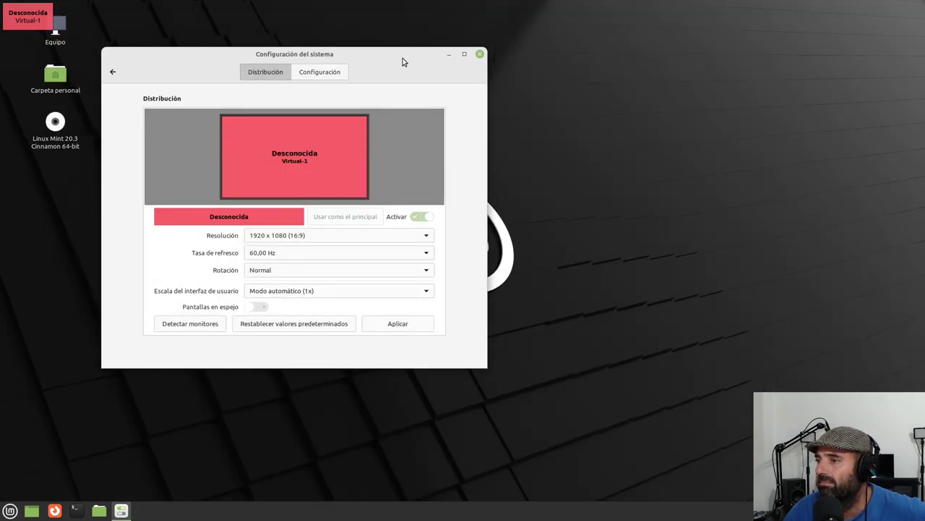
Reposition and enlarge the monitor settings window, return to the settings overview and close the system settings
drag(403, 63, 536, 86)
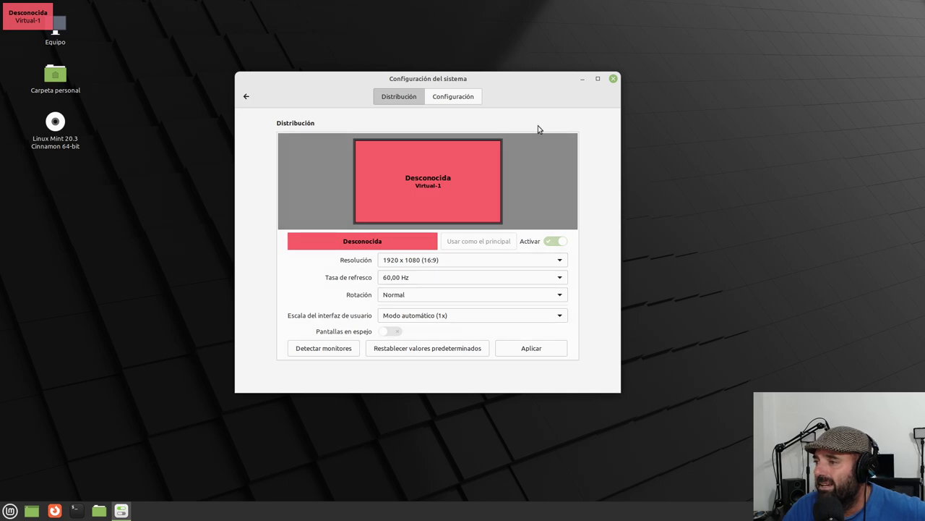
drag(538, 86, 568, 115)
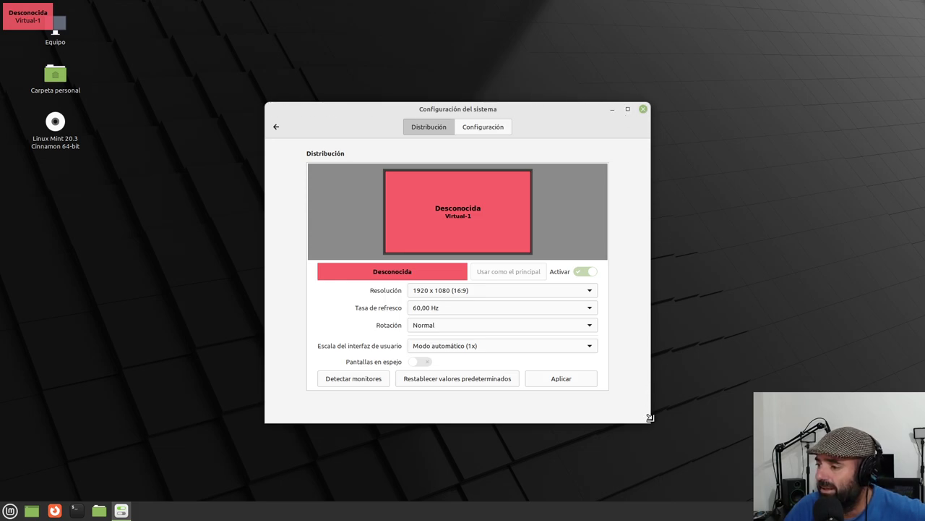
drag(649, 420, 722, 443)
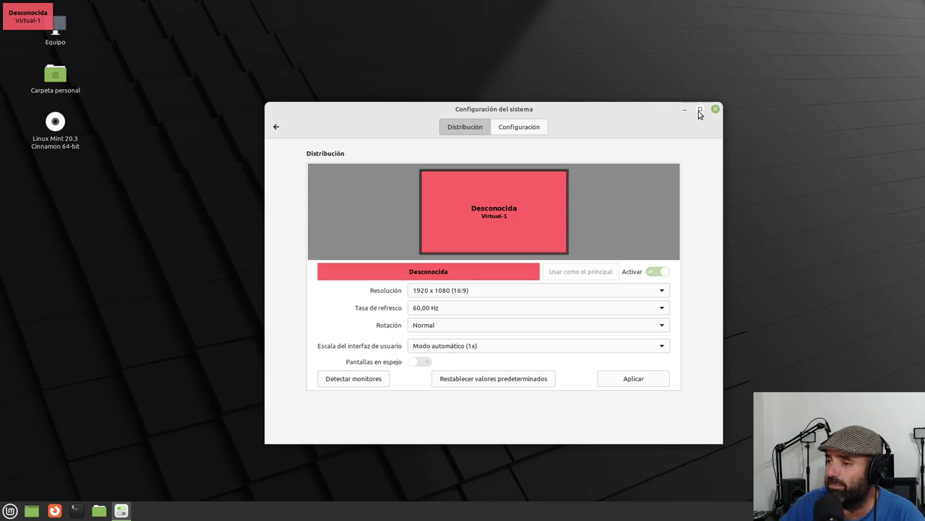
click(275, 127)
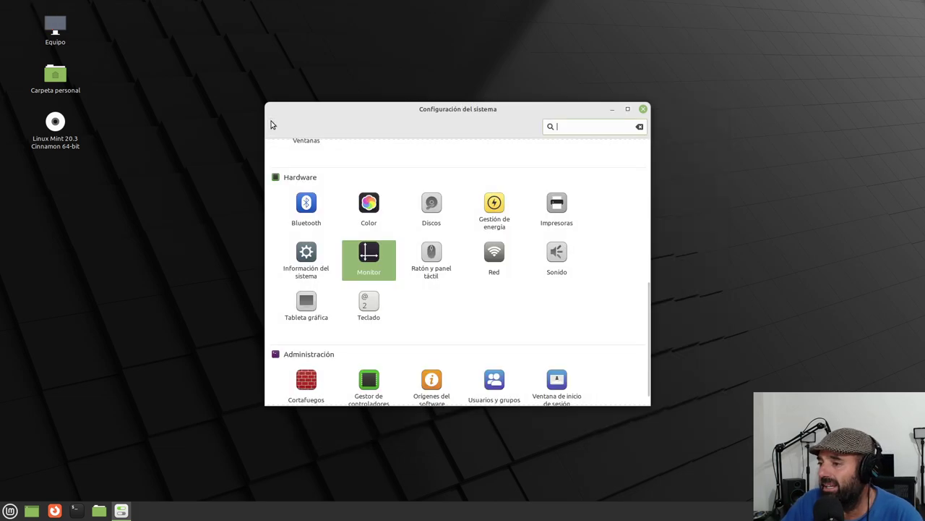
click(641, 109)
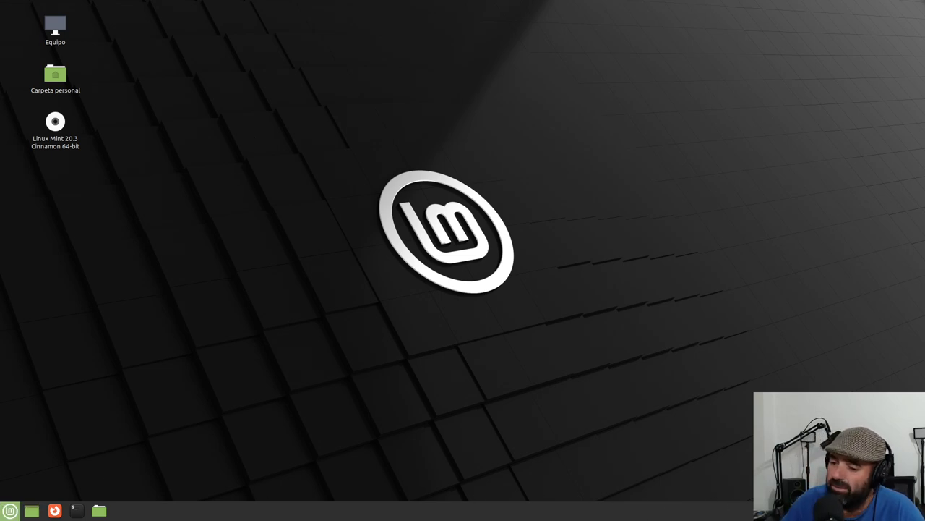
View the Cinnamon application menu and the calendar applet, closing each one again
click(10, 511)
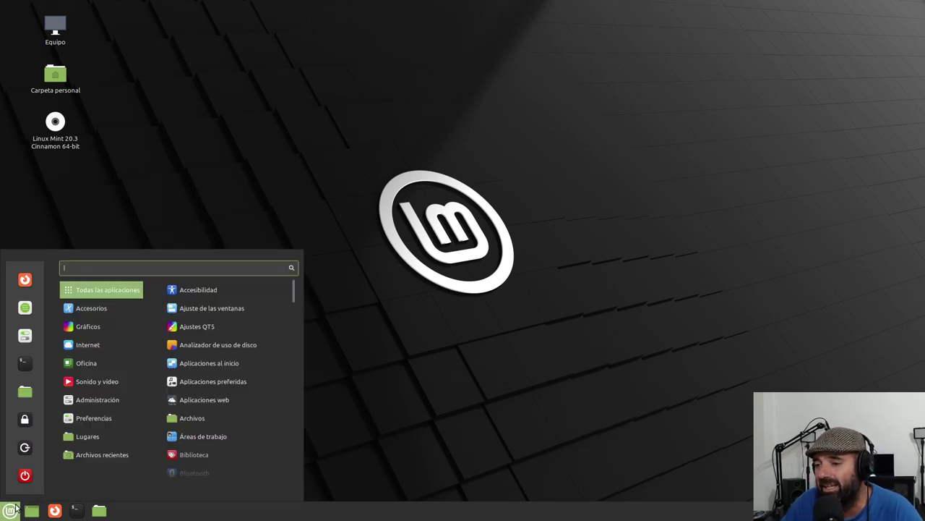
click(582, 393)
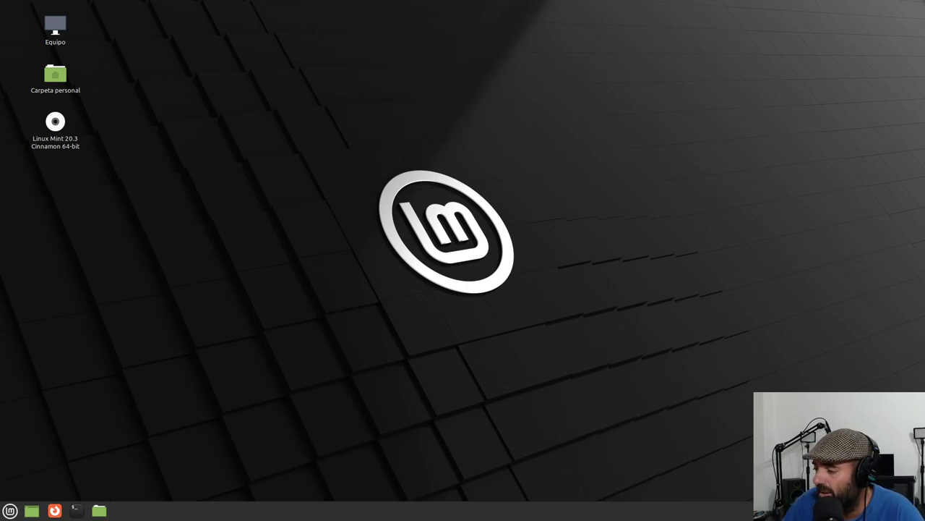
key(super+c)
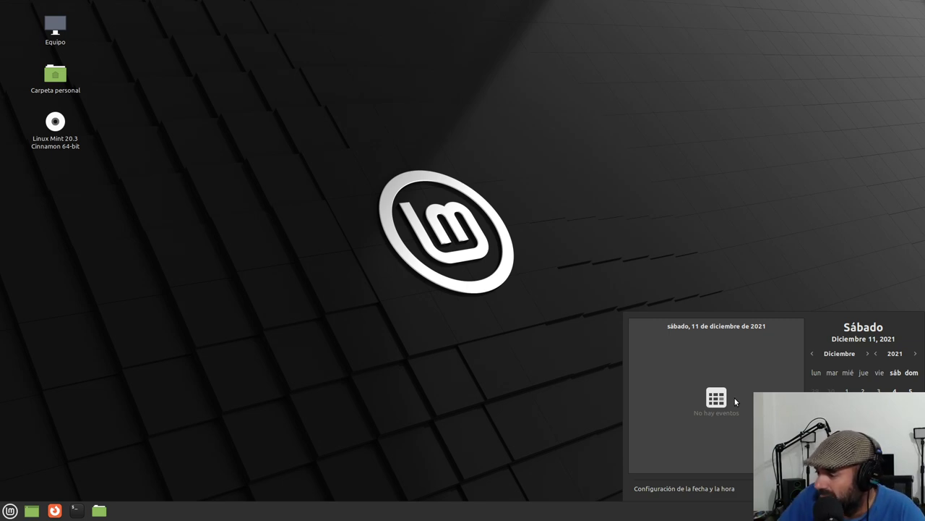
click(428, 381)
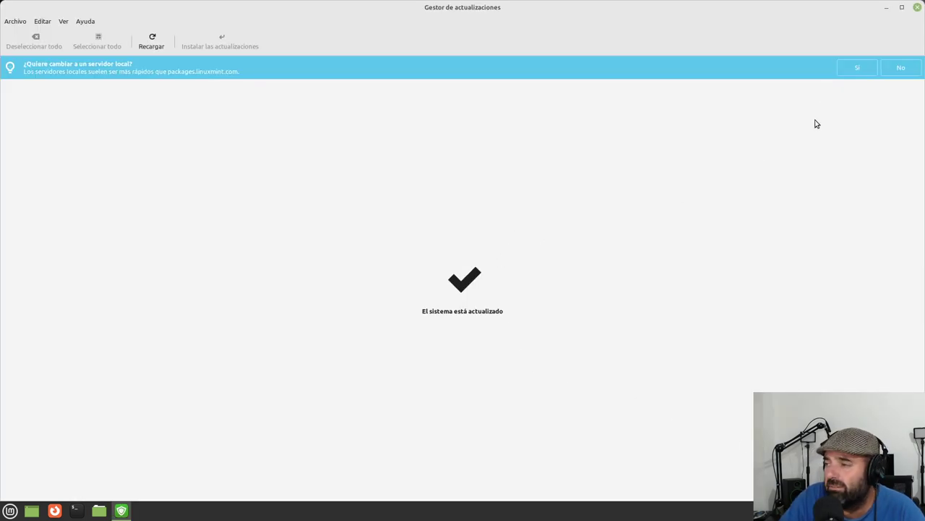
Maximize the Update Manager window
click(901, 8)
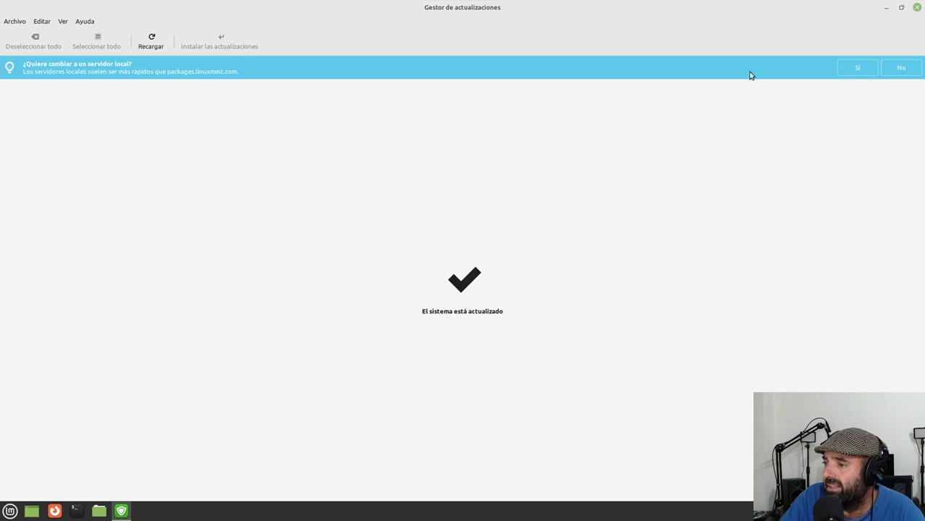
Close the Update Manager, view the system information and crash report sections of the system reports tool, and close it
click(916, 7)
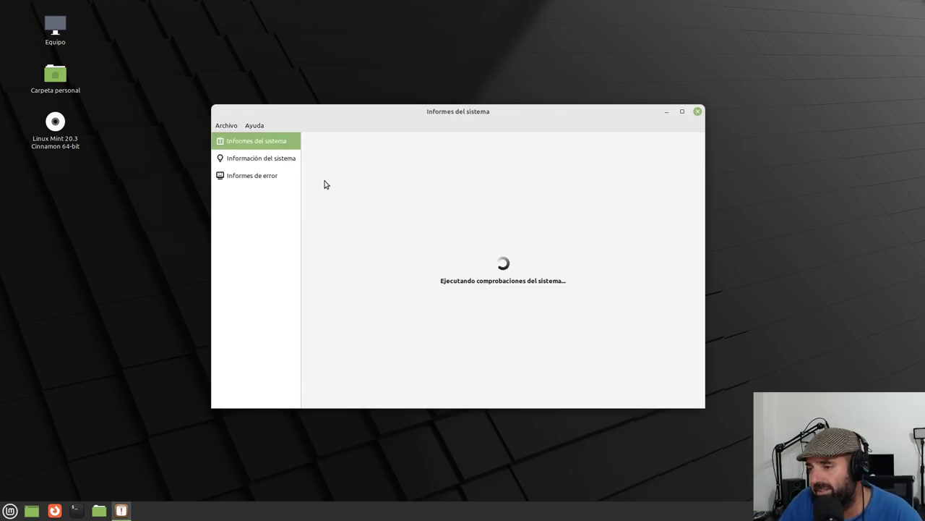
drag(495, 113, 459, 112)
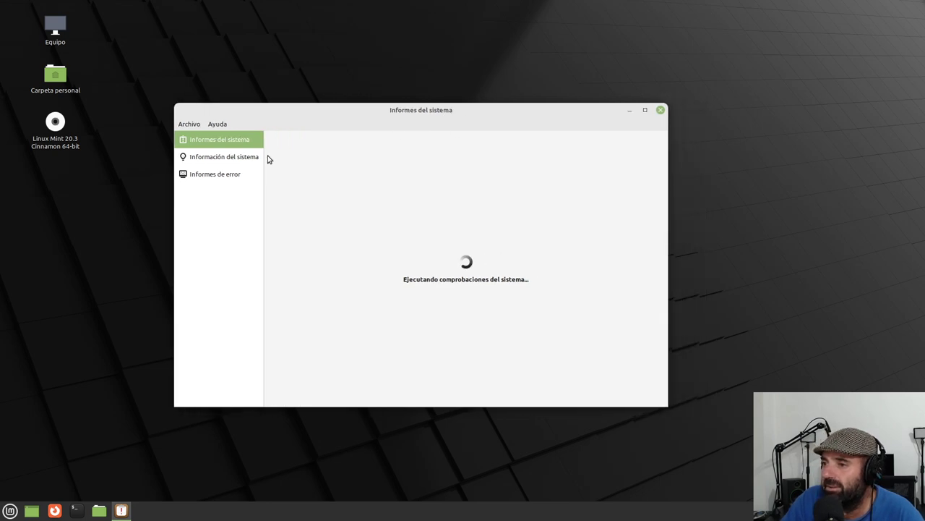
click(228, 158)
click(214, 176)
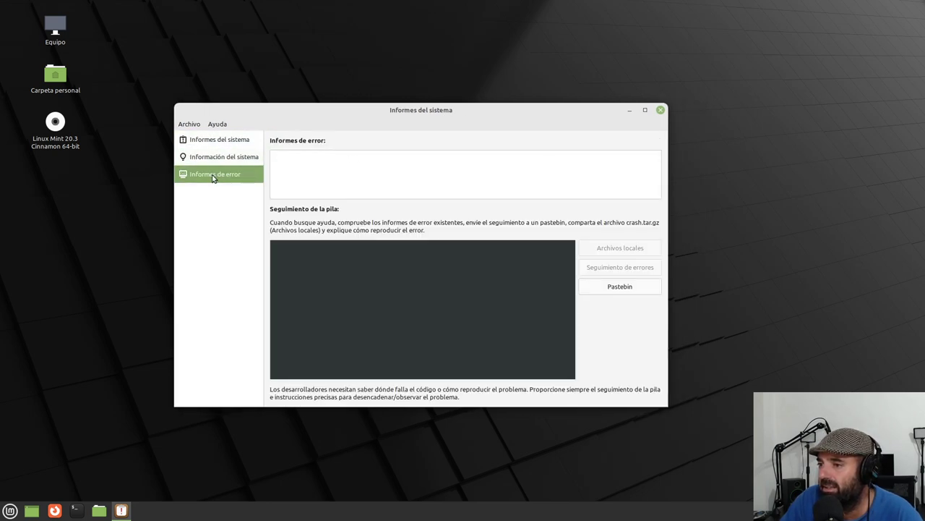
click(660, 110)
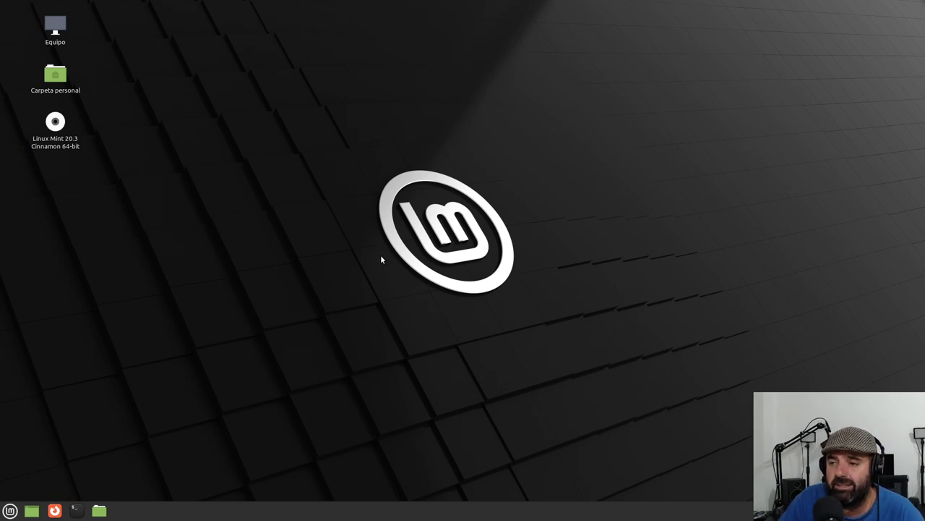
View the desktop's context menu options and dismiss them without choosing any
right_click(256, 64)
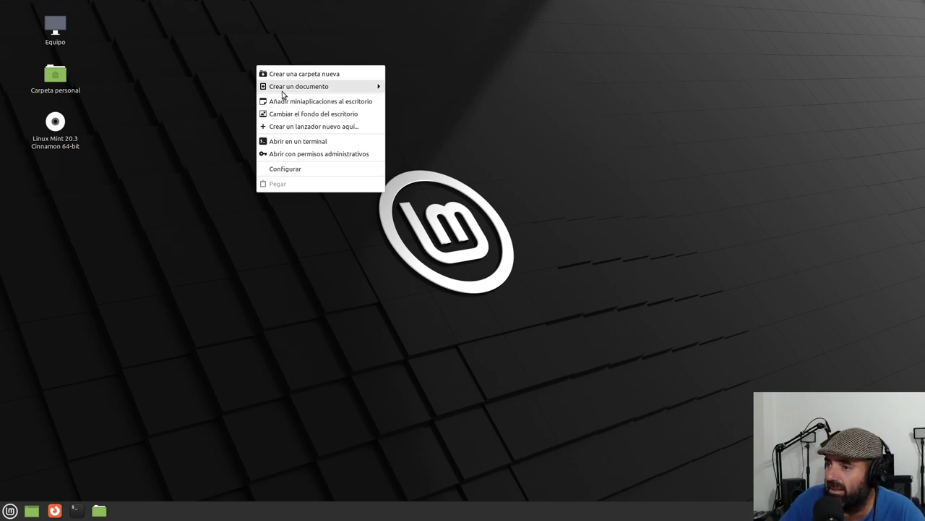
mouse_move(311, 89)
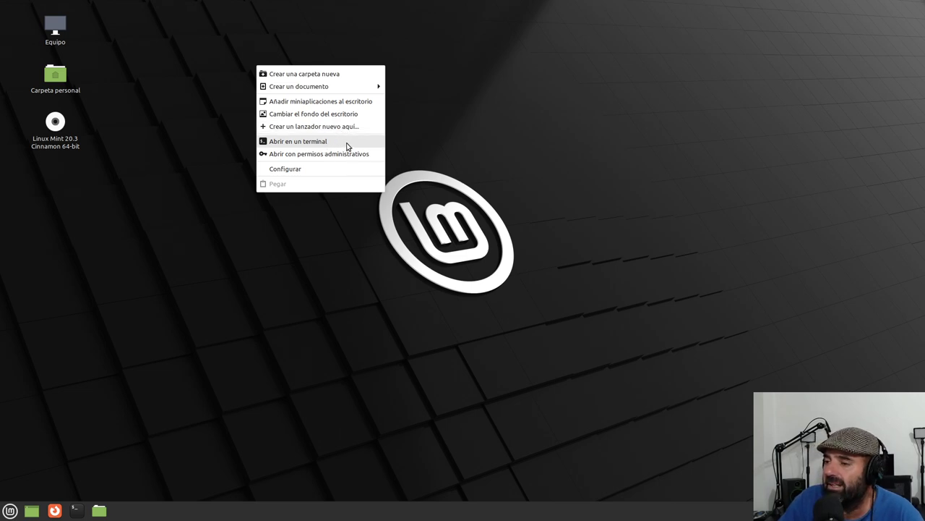
click(227, 295)
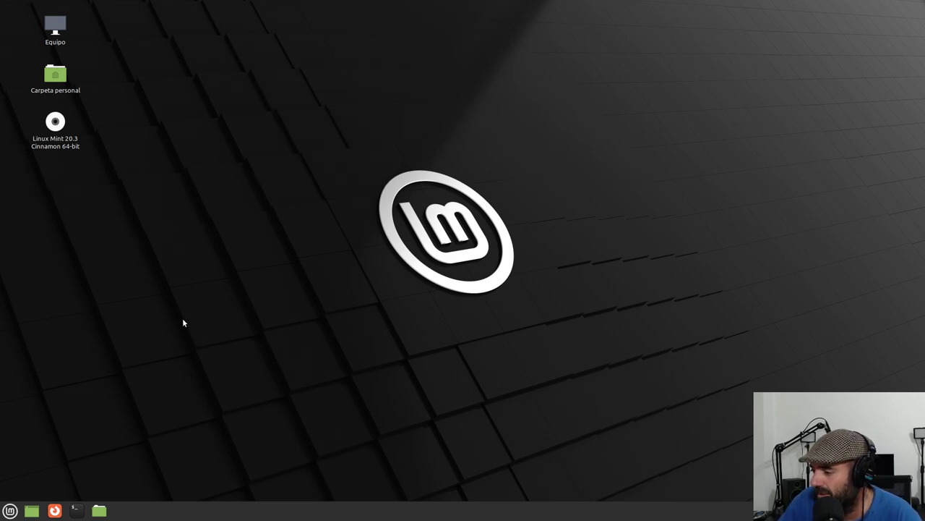
View the system information page in the hardware section of the system settings and close the settings
click(8, 512)
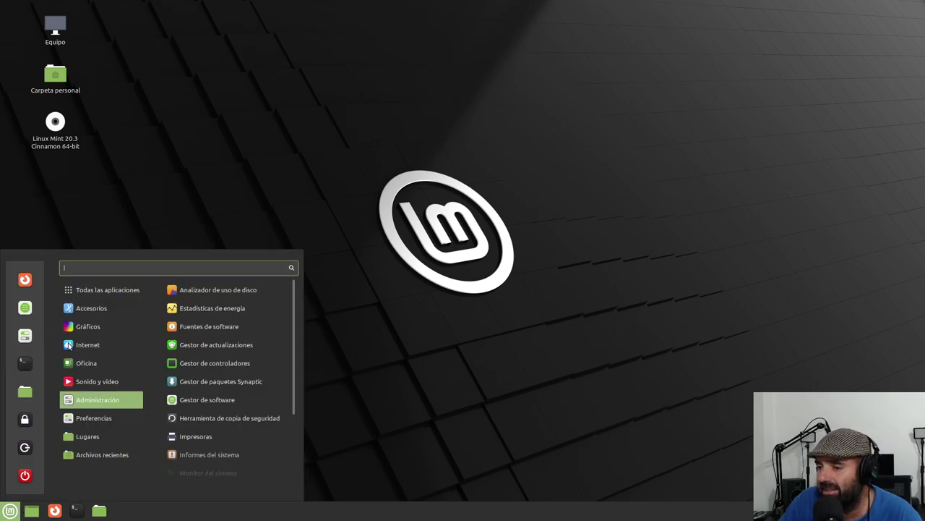
click(31, 338)
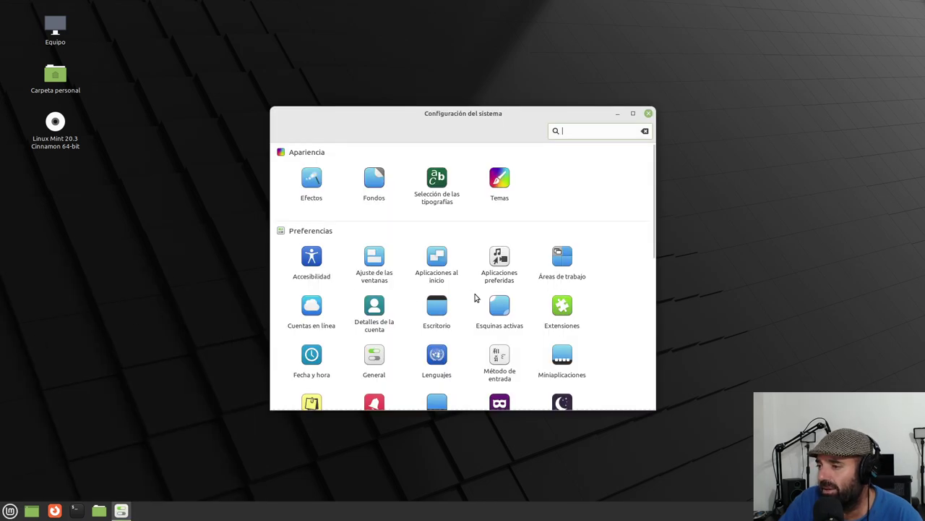
scroll(467, 307, down, 5)
scroll(459, 301, down, 3)
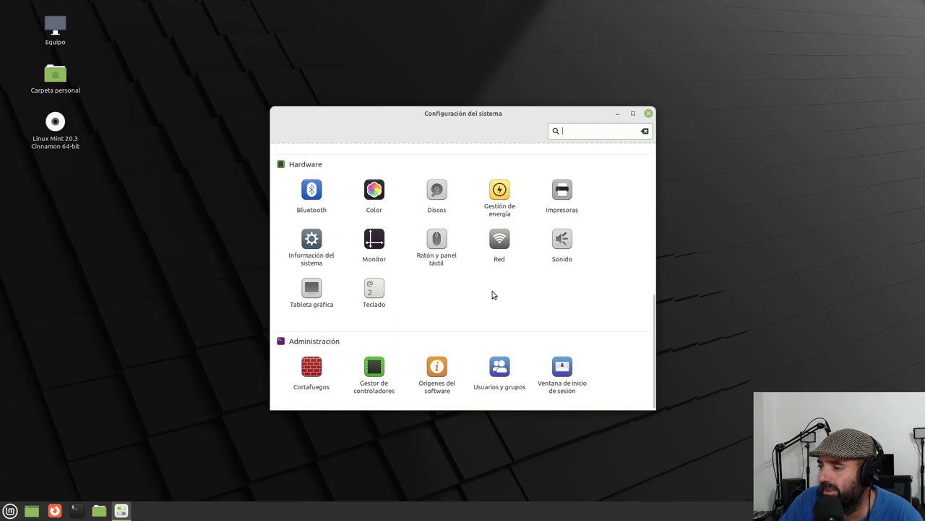
click(314, 246)
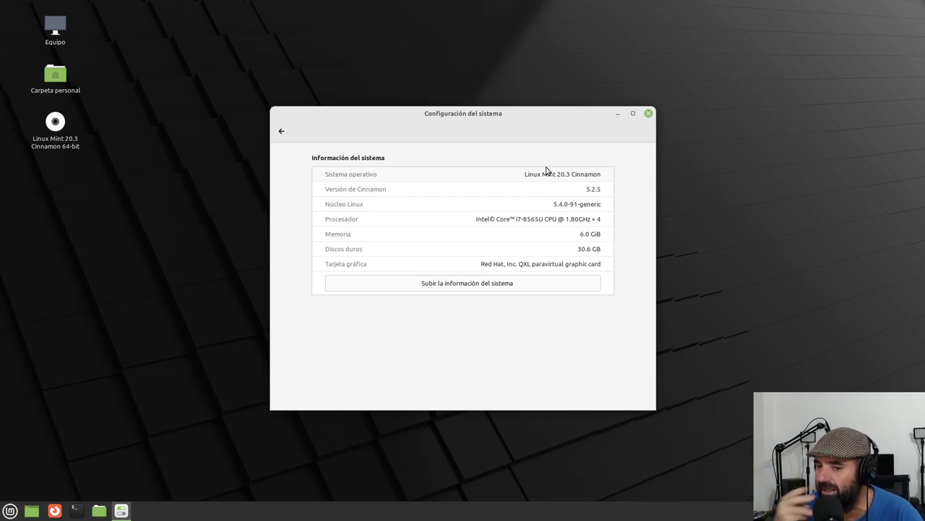
click(649, 113)
Browse the accessories in the application menu, launch Warpinator to view its main window, and close it
click(11, 510)
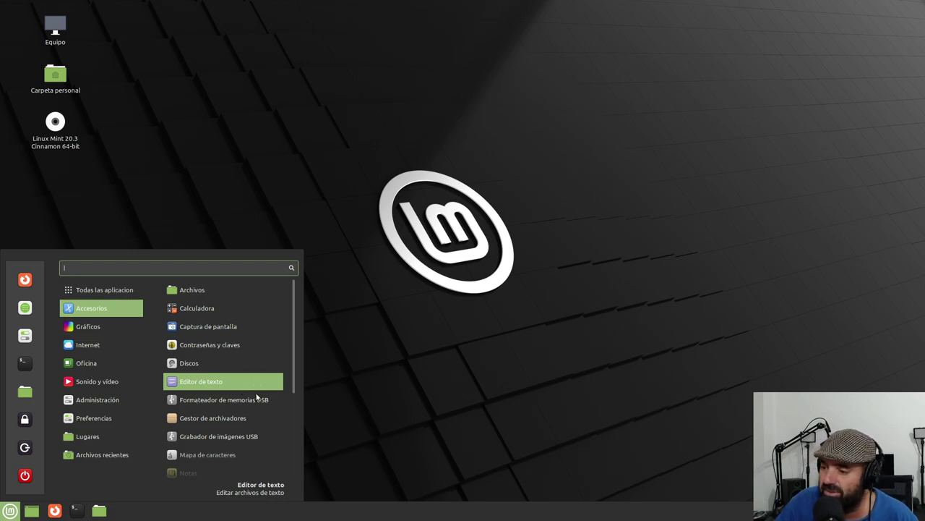
scroll(269, 408, down, 4)
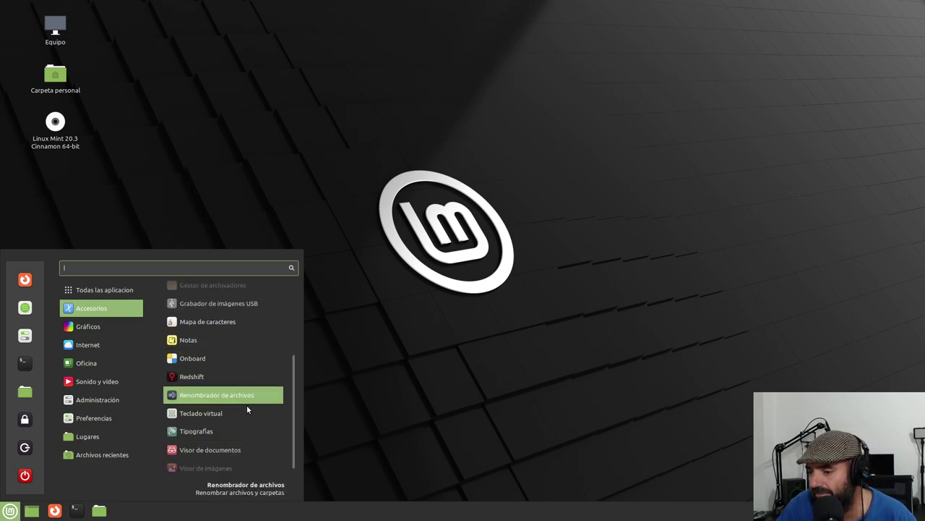
scroll(247, 410, down, 1)
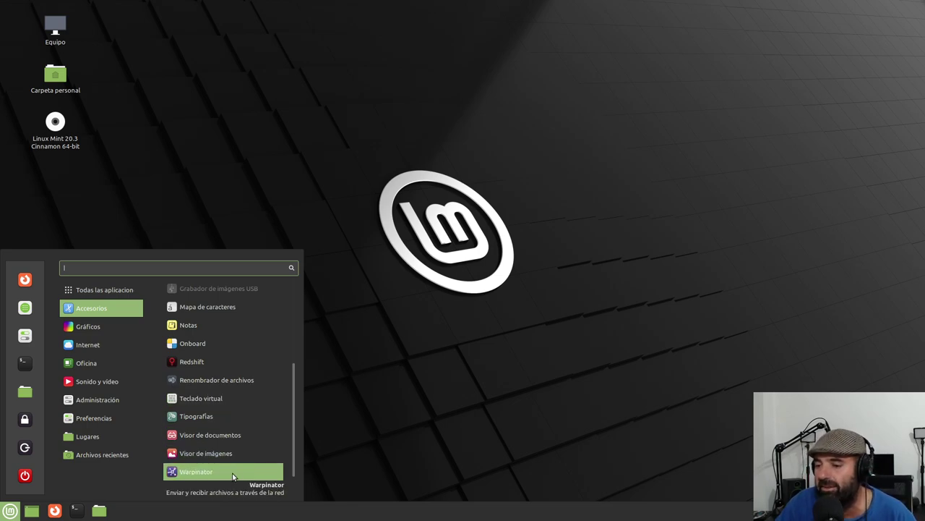
click(199, 474)
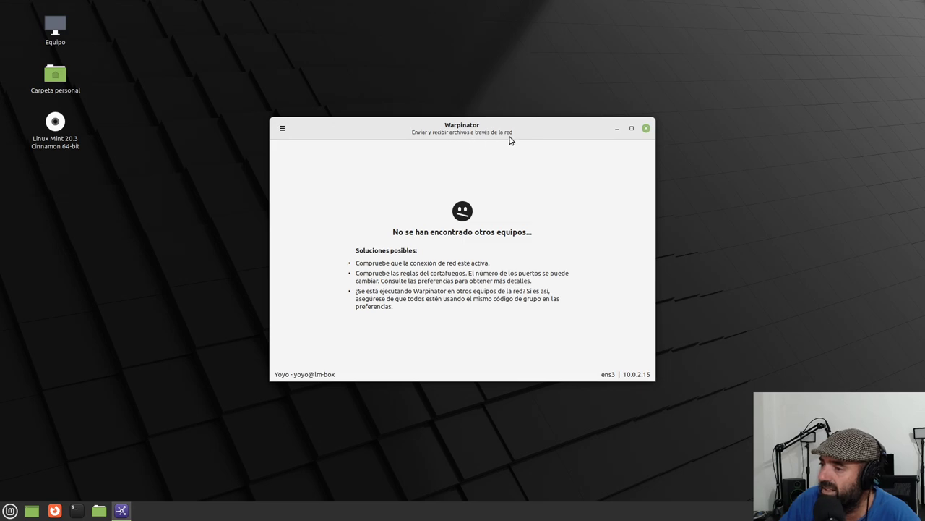
click(647, 129)
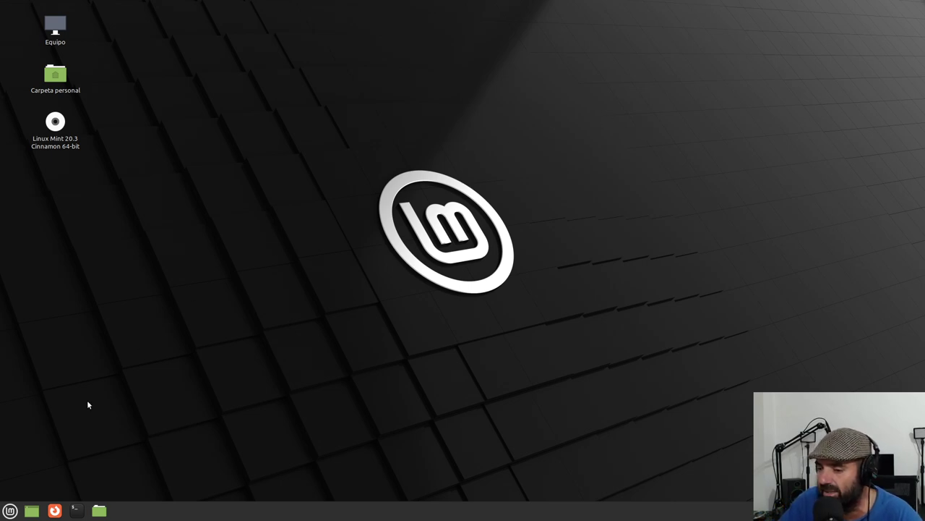
Browse the graphics and internet applications, launch Pix, and view its About information
click(10, 510)
mouse_move(93, 326)
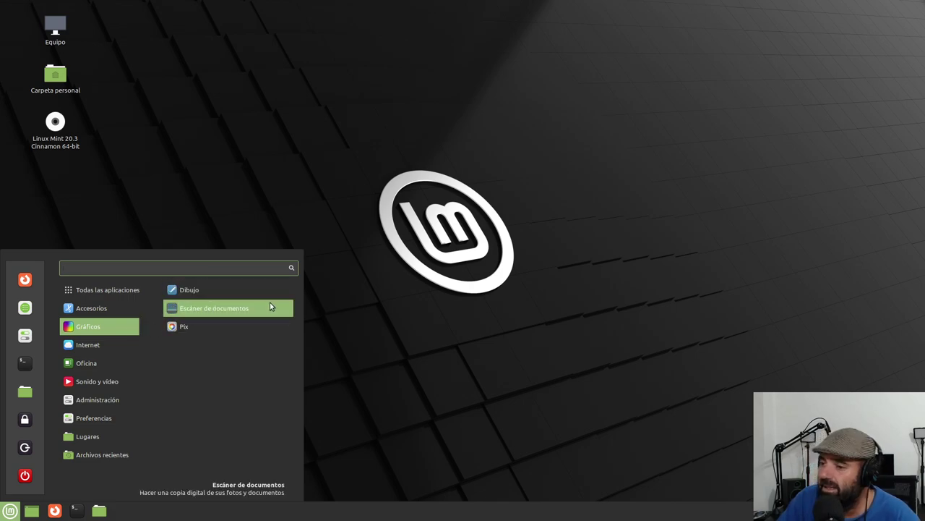
mouse_move(111, 342)
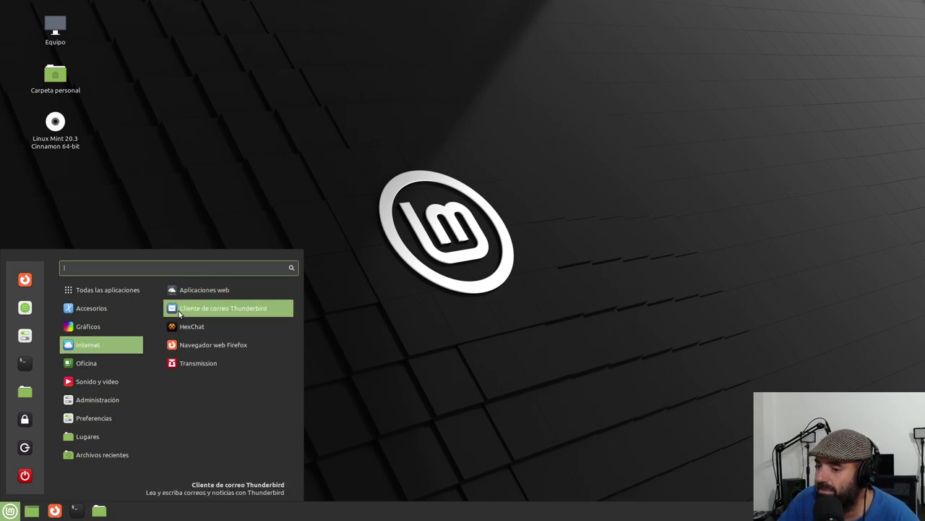
click(199, 324)
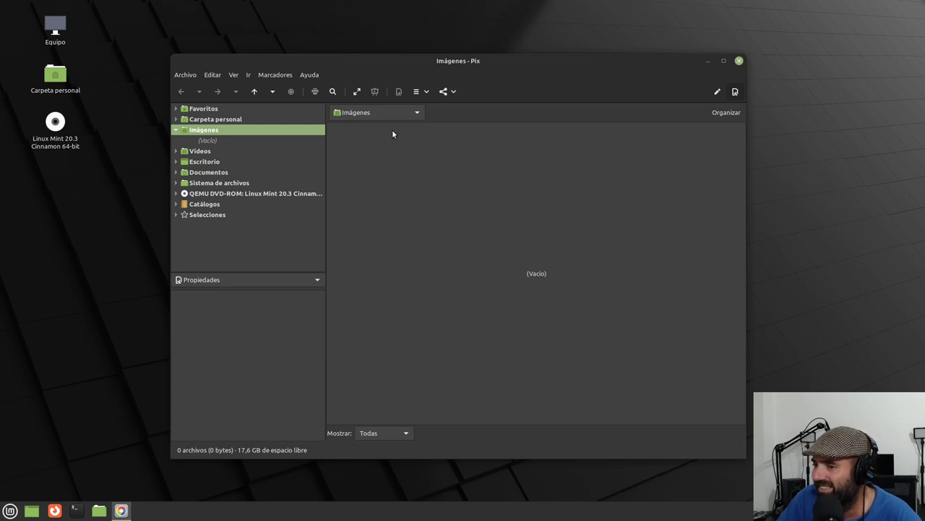
click(310, 75)
click(320, 115)
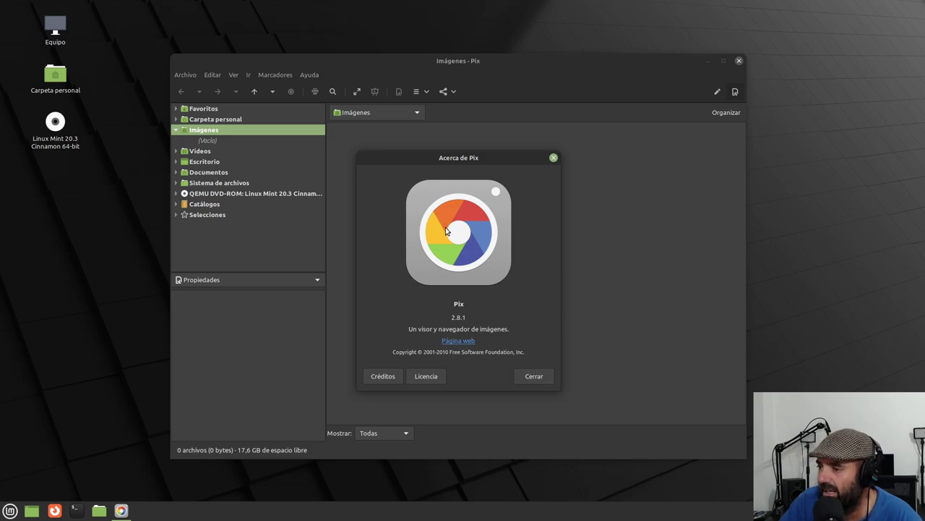
click(534, 374)
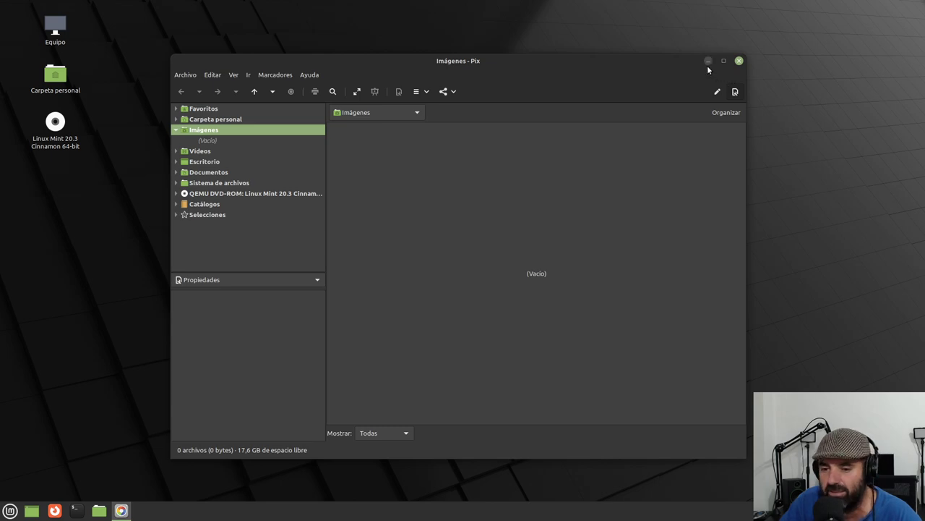
Move the Pix window around the desktop to inspect its dark theme and close it
drag(674, 63, 691, 115)
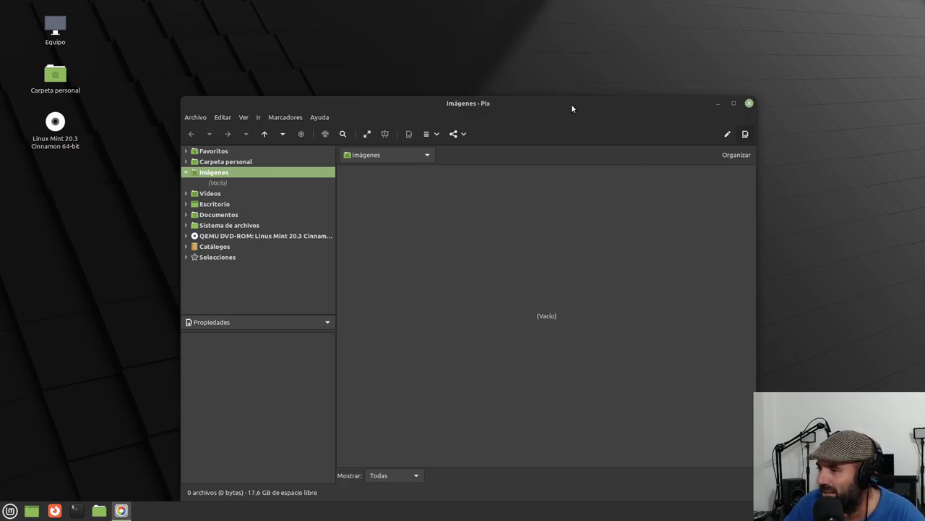
drag(571, 104, 565, 61)
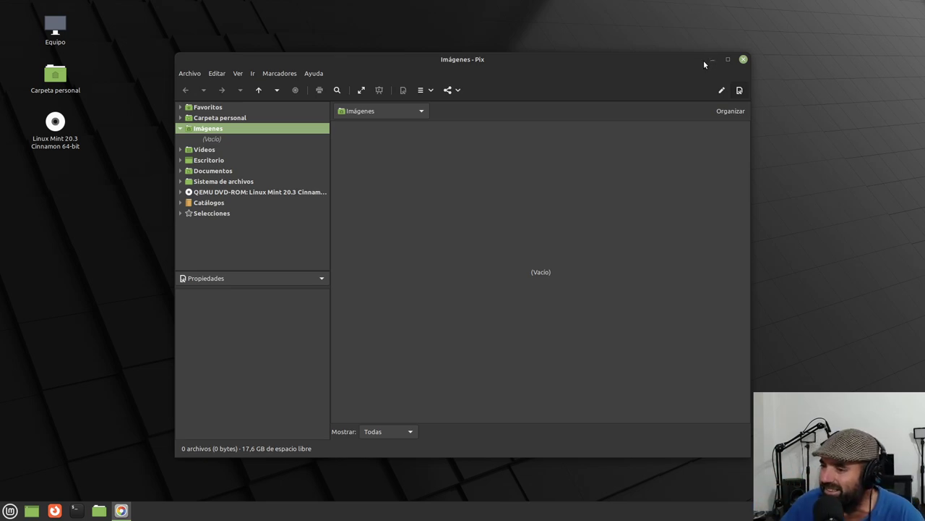
click(743, 58)
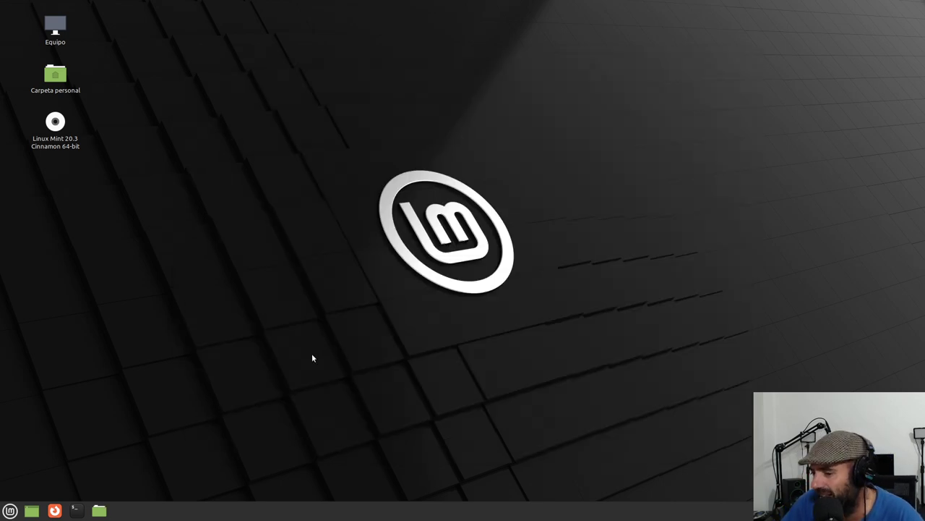
Launch the web apps manager, view the form for adding a new web application, and close it without creating one
click(11, 511)
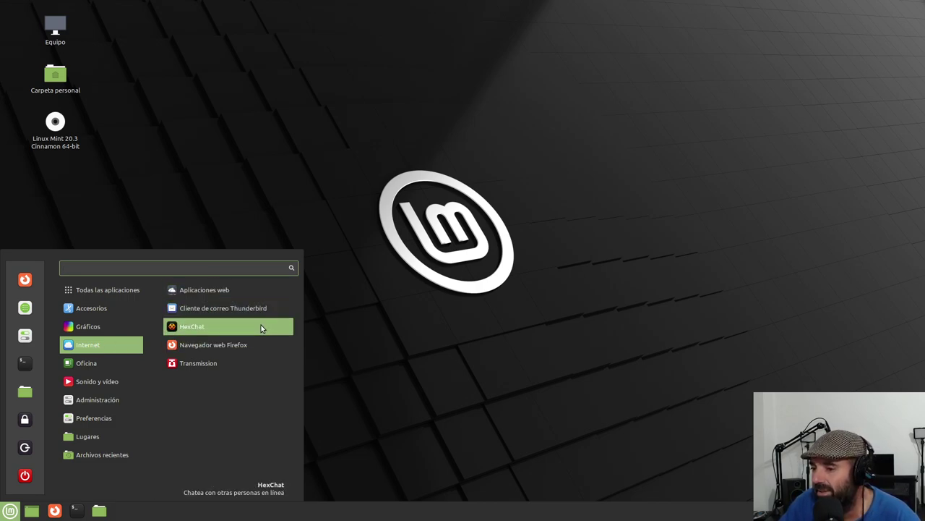
click(243, 291)
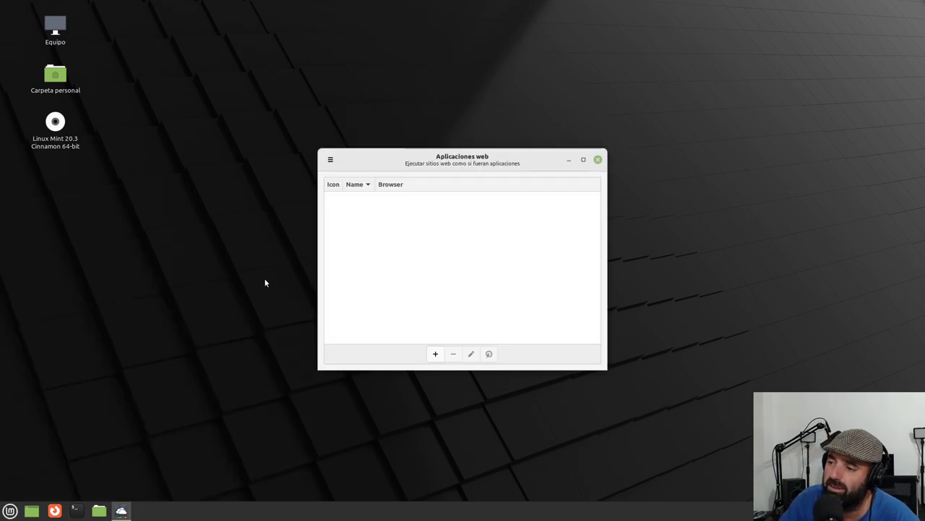
drag(445, 149, 392, 89)
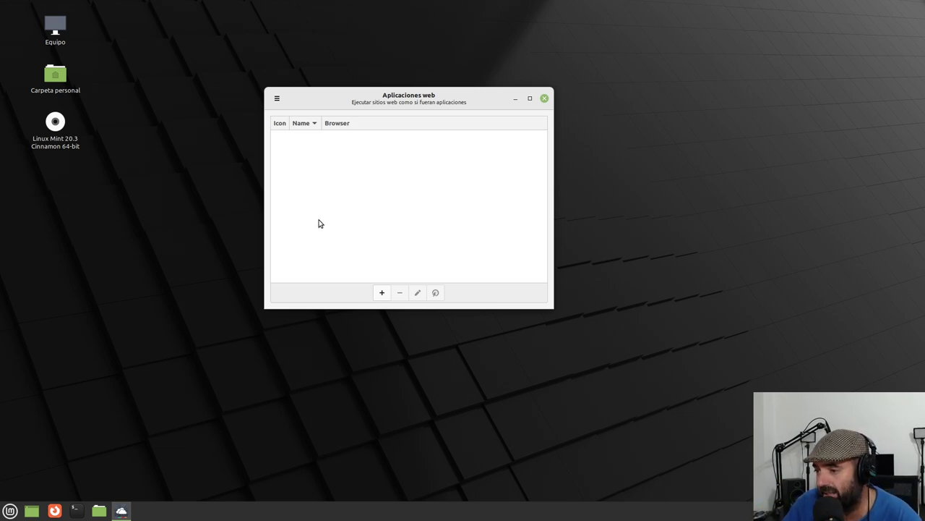
click(382, 292)
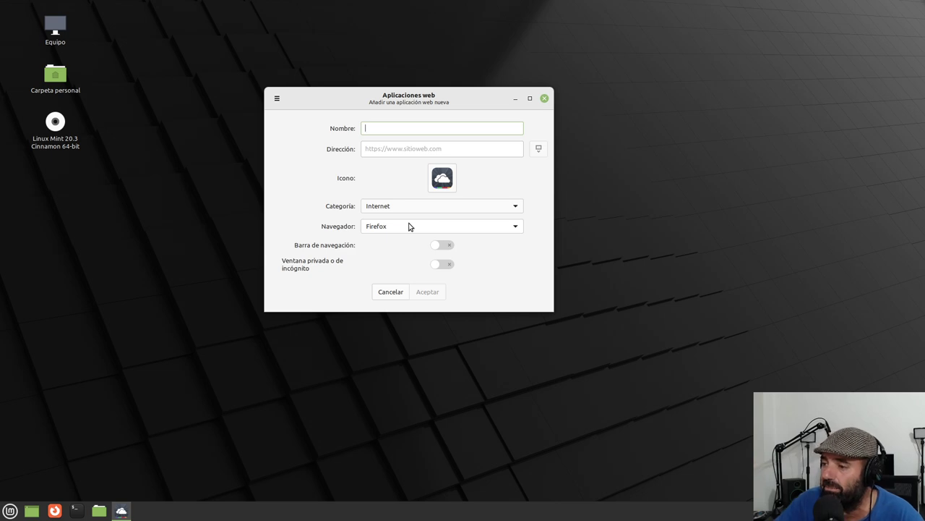
click(545, 98)
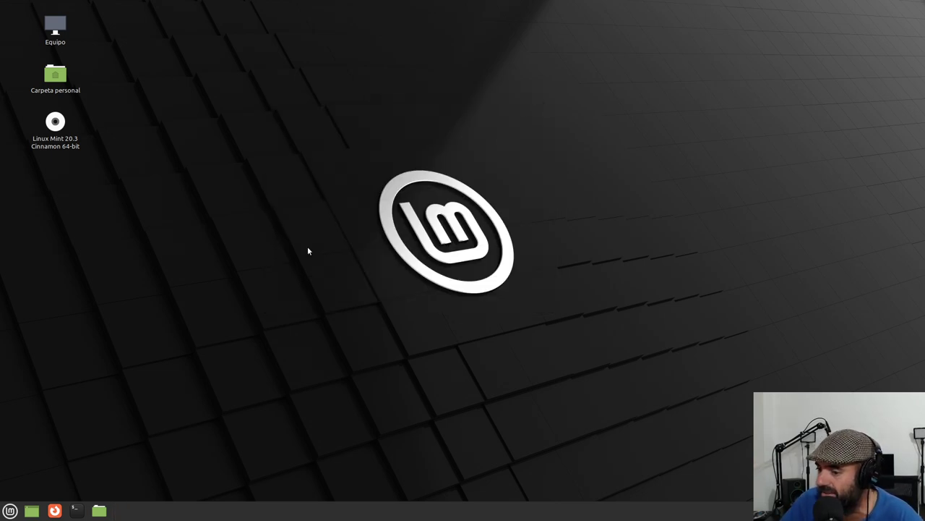
Browse the office and multimedia applications, launch Hypnotix, show its TV channels for Germany, and reposition the window
click(10, 510)
mouse_move(108, 362)
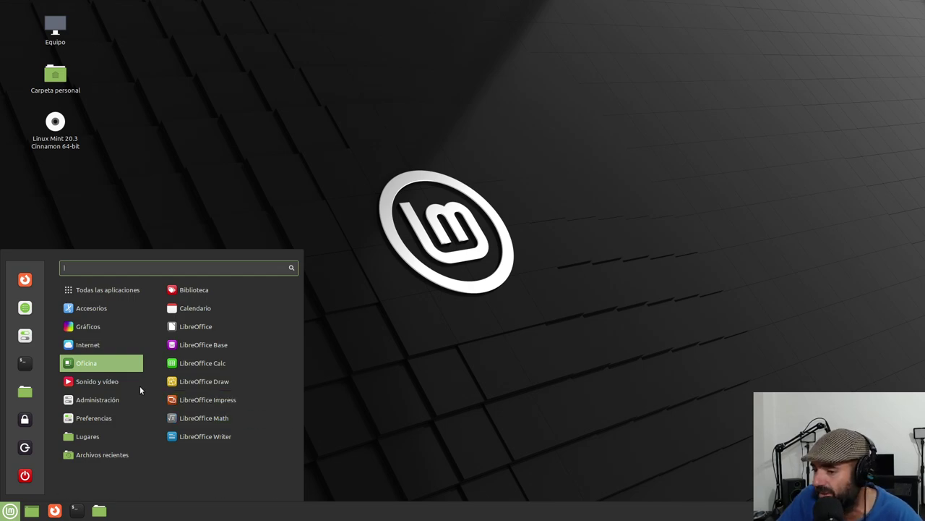
mouse_move(118, 381)
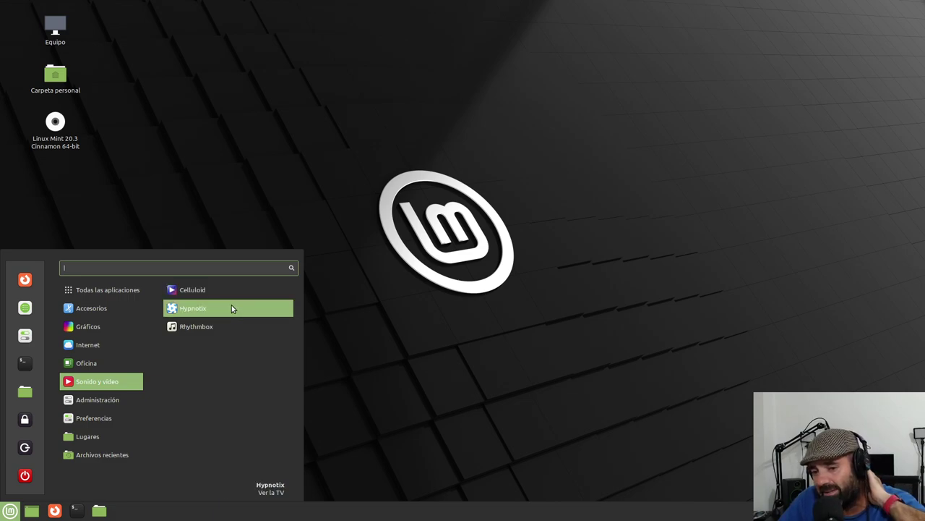
click(192, 310)
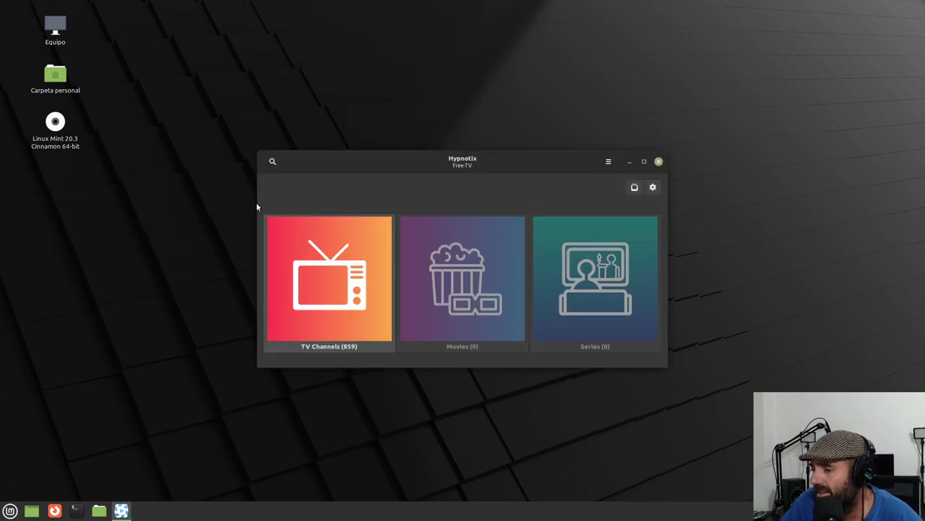
click(333, 283)
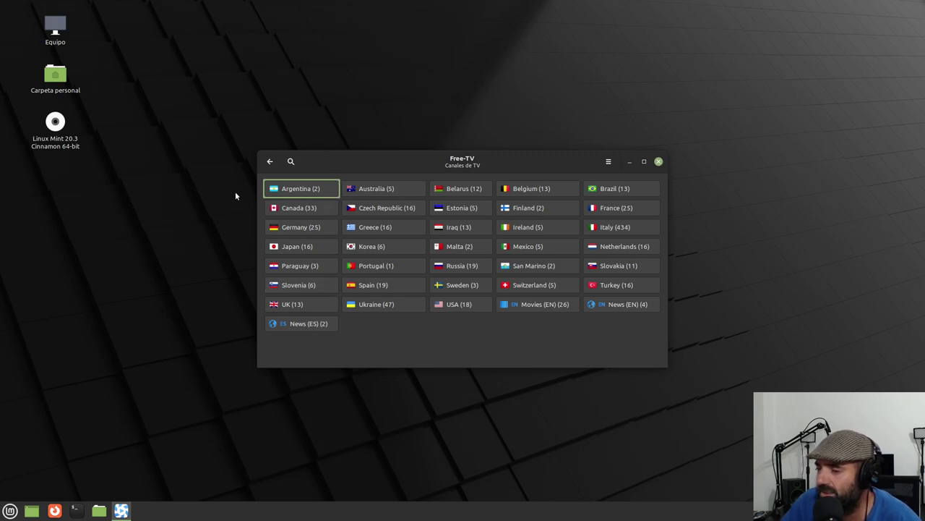
click(290, 228)
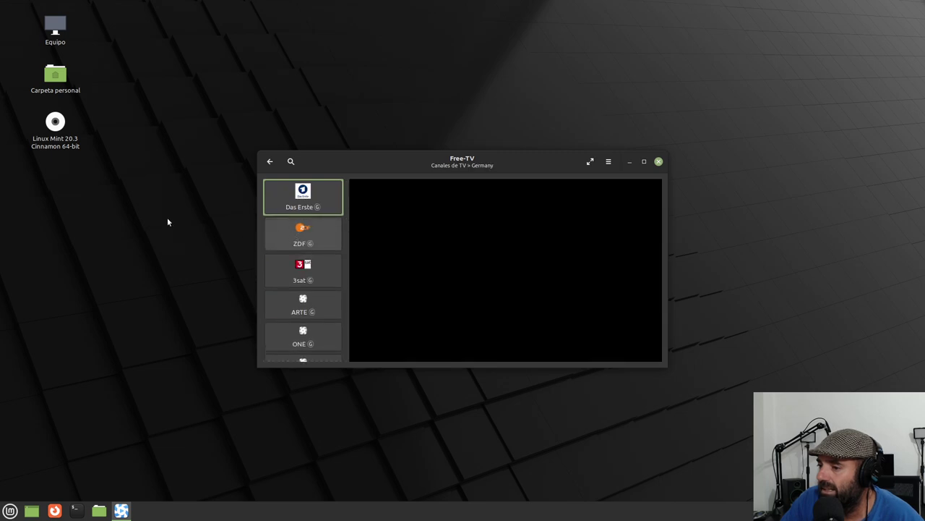
drag(541, 160, 477, 51)
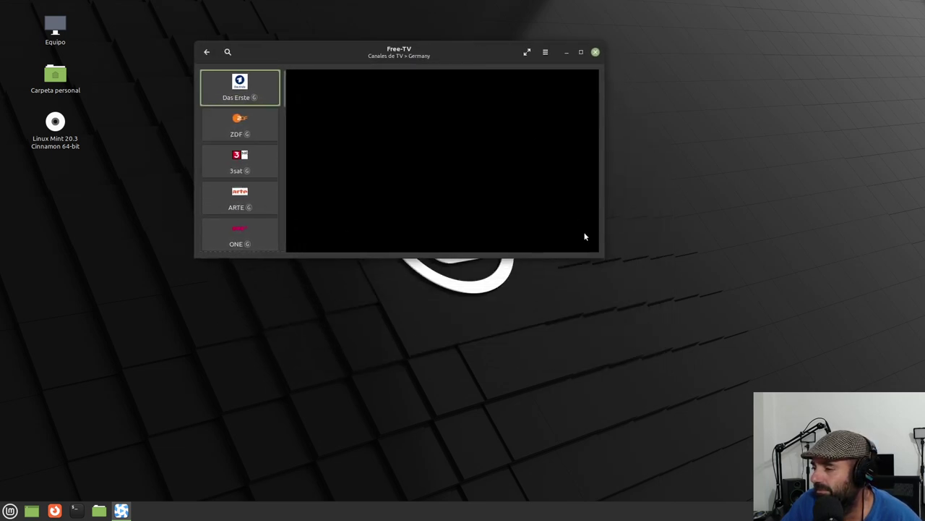
Enlarge the Hypnotix window and try the ZDF and ZDFinfo channels from the German list
drag(599, 256, 878, 396)
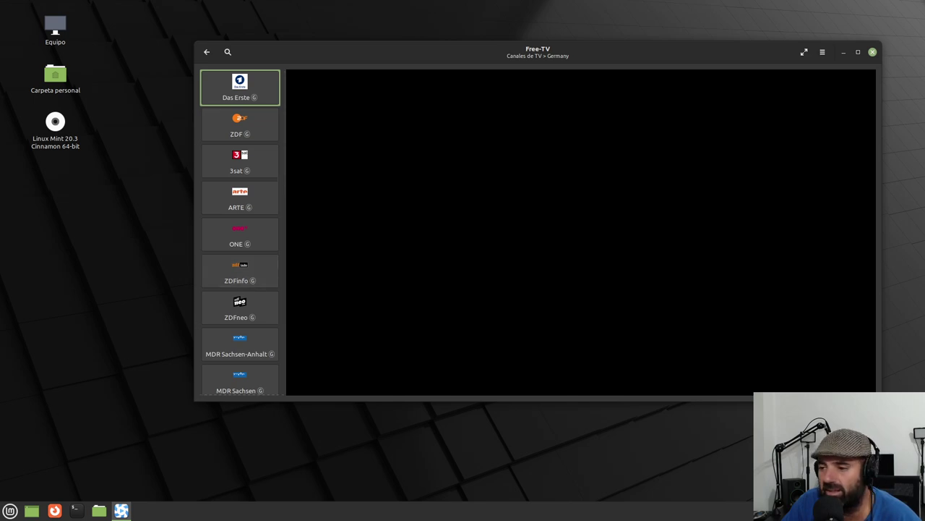
scroll(259, 293, down, 4)
scroll(258, 292, up, 4)
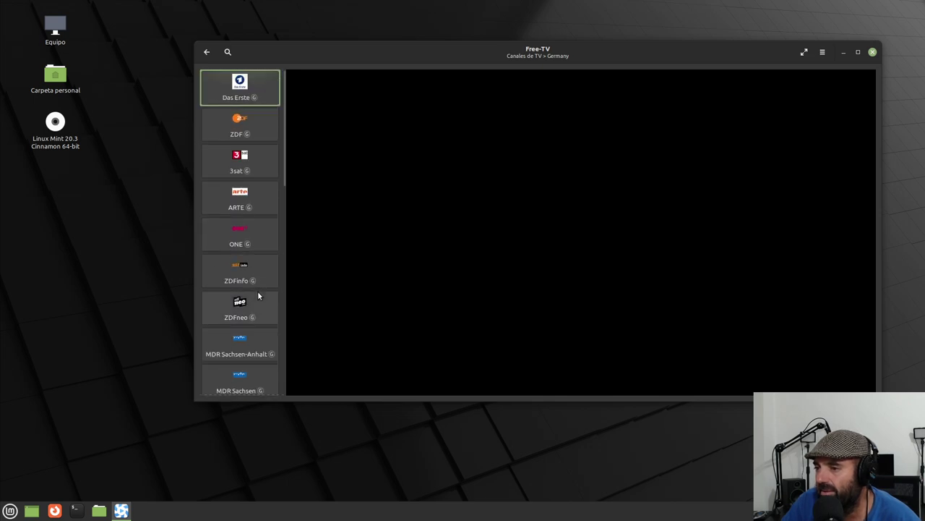
click(239, 136)
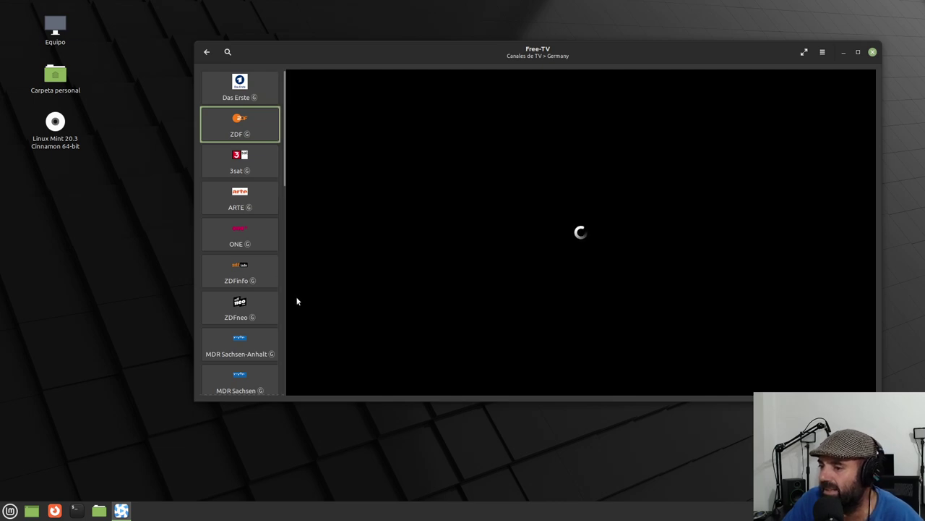
click(250, 273)
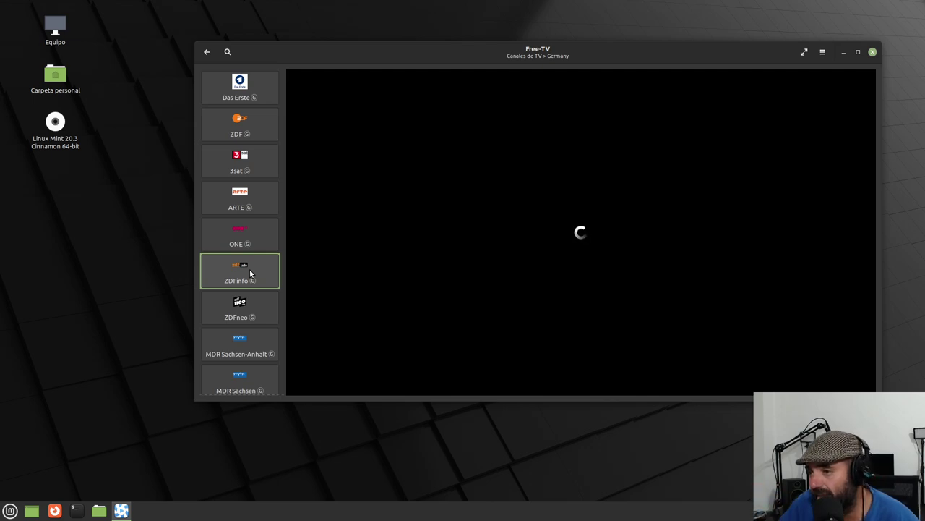
Return to the country list, show the USA channels, start CNN, and browse the remaining channels
click(207, 57)
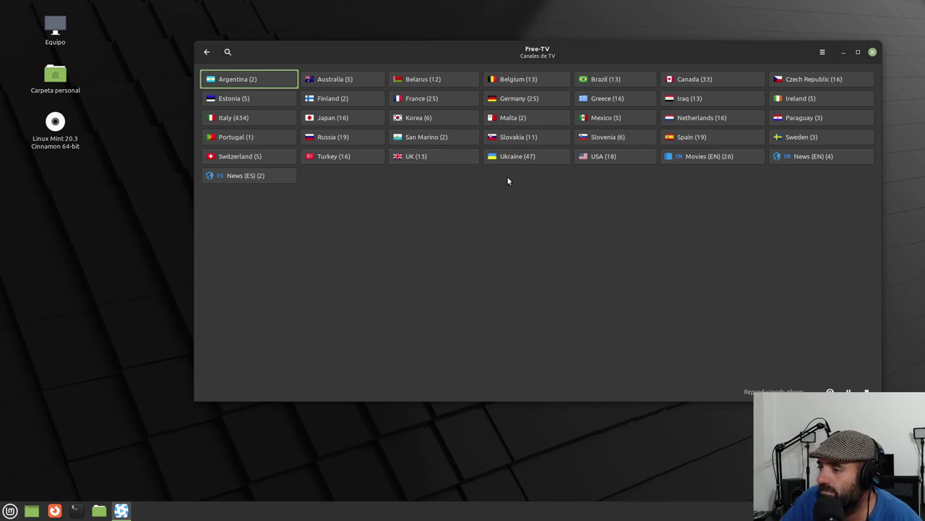
click(605, 158)
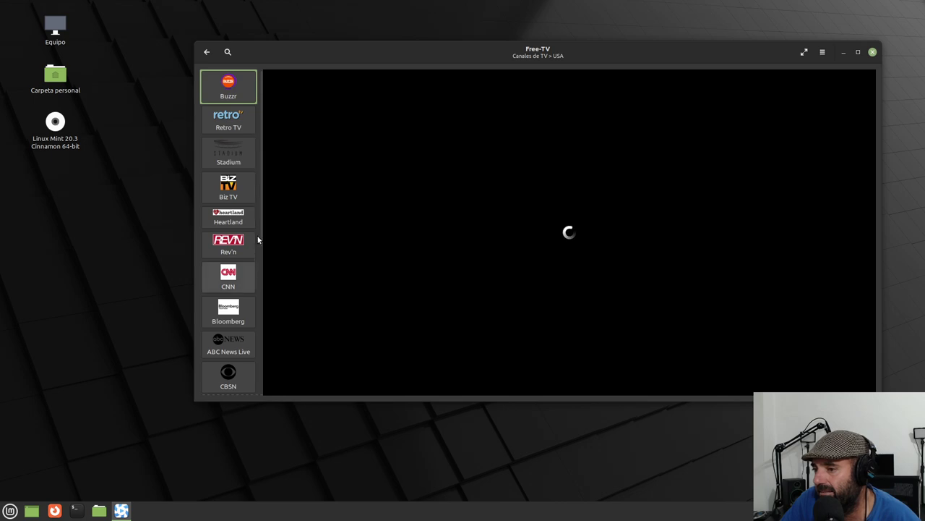
click(241, 282)
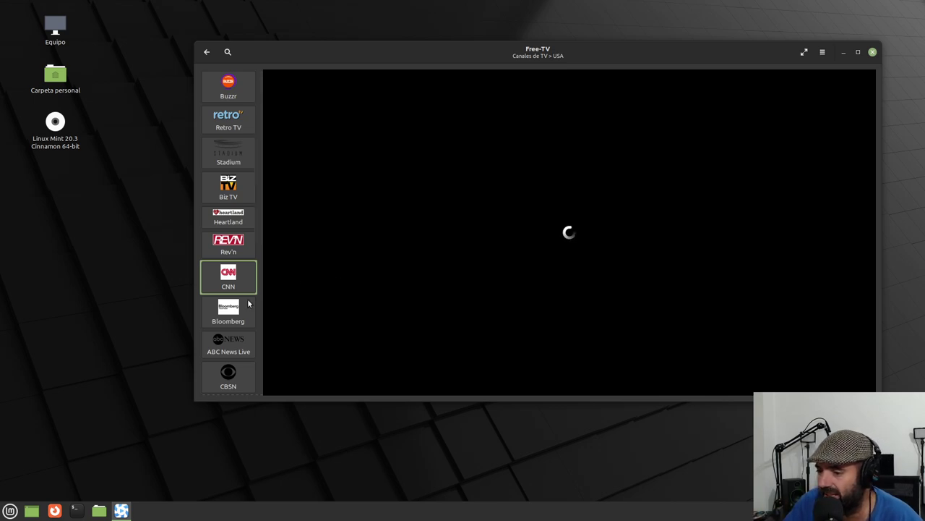
scroll(239, 286, down, 1)
scroll(240, 279, down, 3)
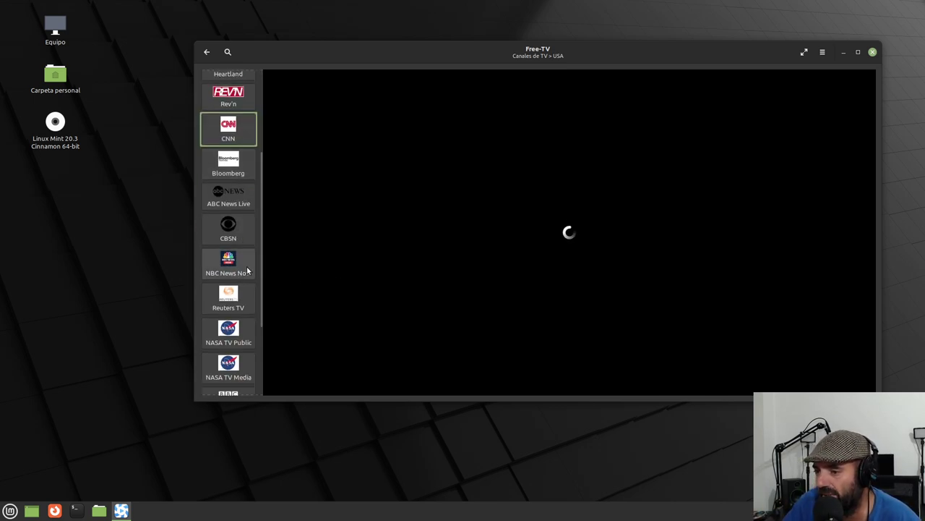
scroll(244, 265, up, 4)
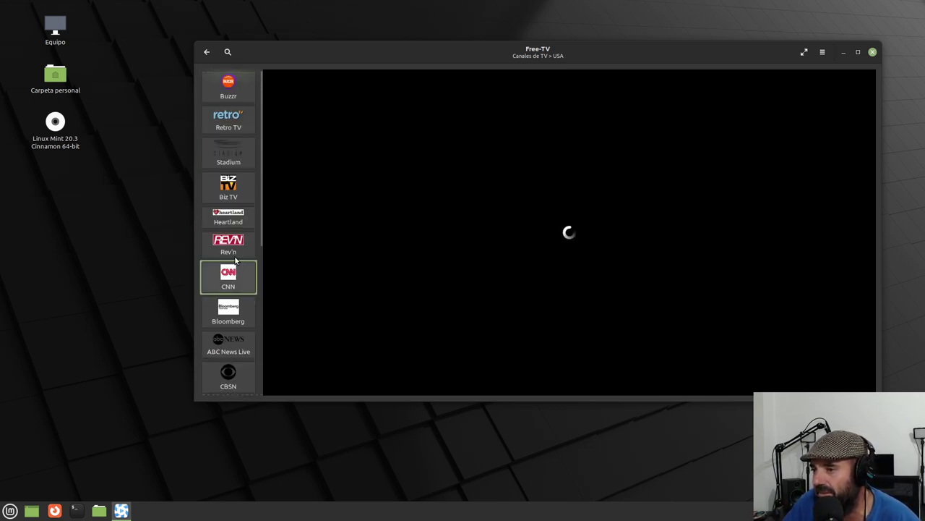
Return to the country list, reposition the separate CNN video window, and close Hypnotix
click(208, 52)
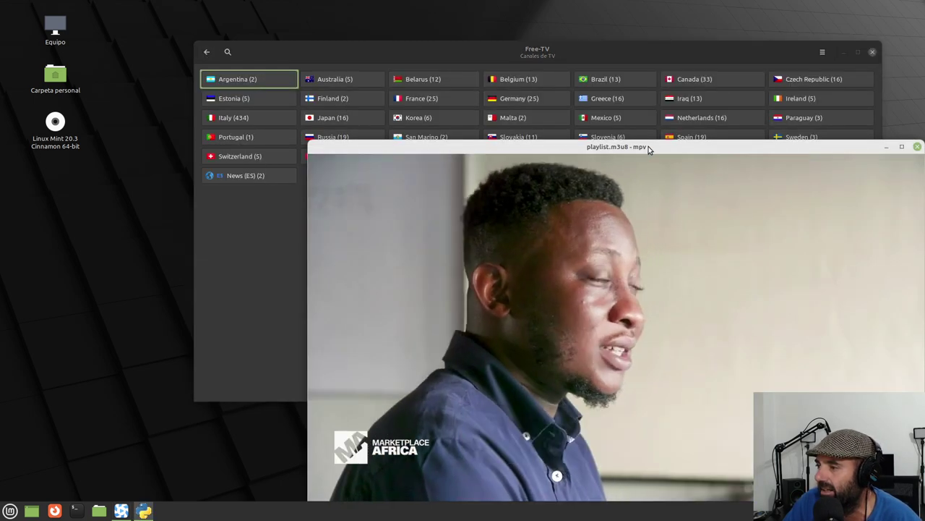
drag(648, 148, 483, 85)
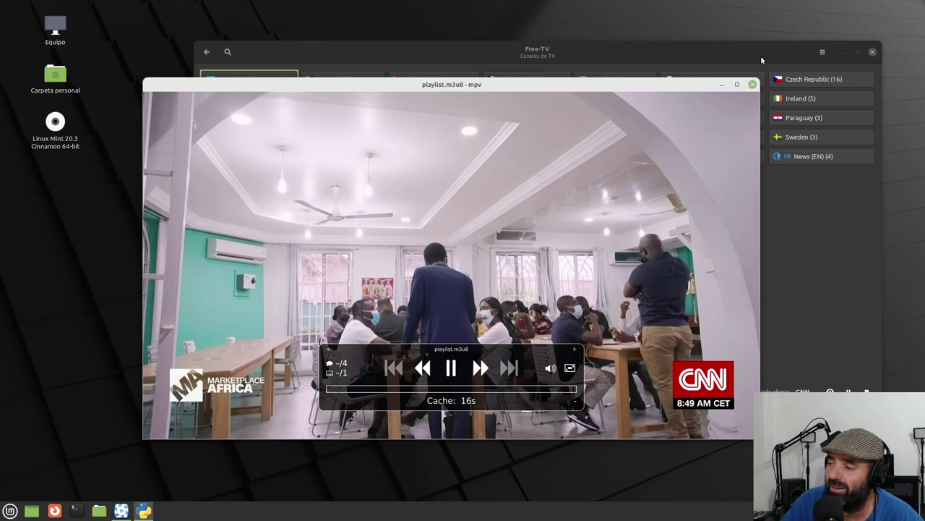
click(872, 52)
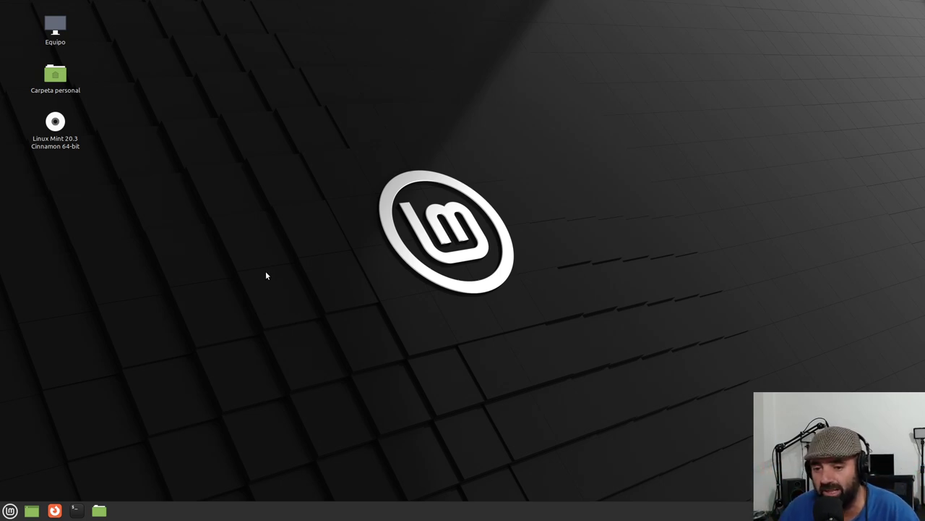
Browse the administration and preferences categories of the application menu and close it
click(10, 510)
mouse_move(111, 401)
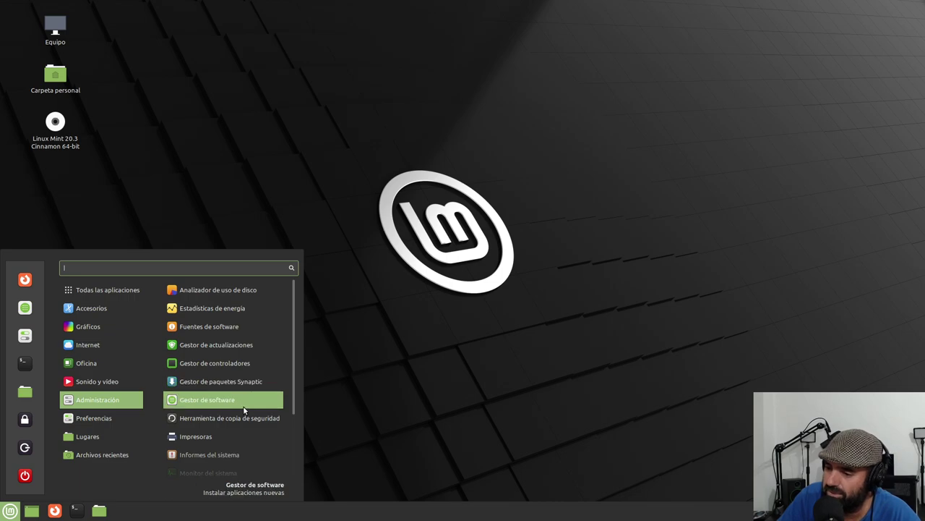
scroll(267, 405, down, 2)
scroll(267, 398, down, 1)
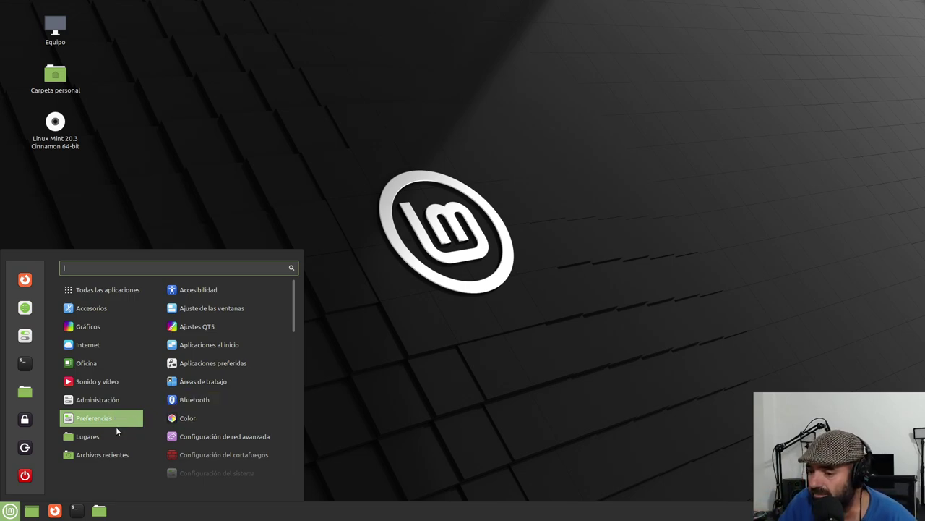
mouse_move(109, 432)
click(455, 382)
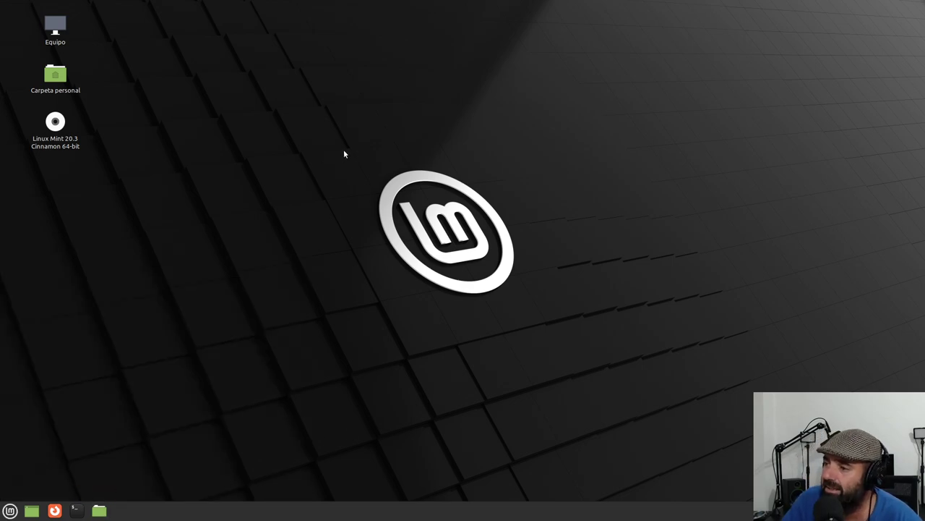
Open the home folder in the file manager, reposition its window, and make it taller
key(super+e)
drag(454, 102, 449, 86)
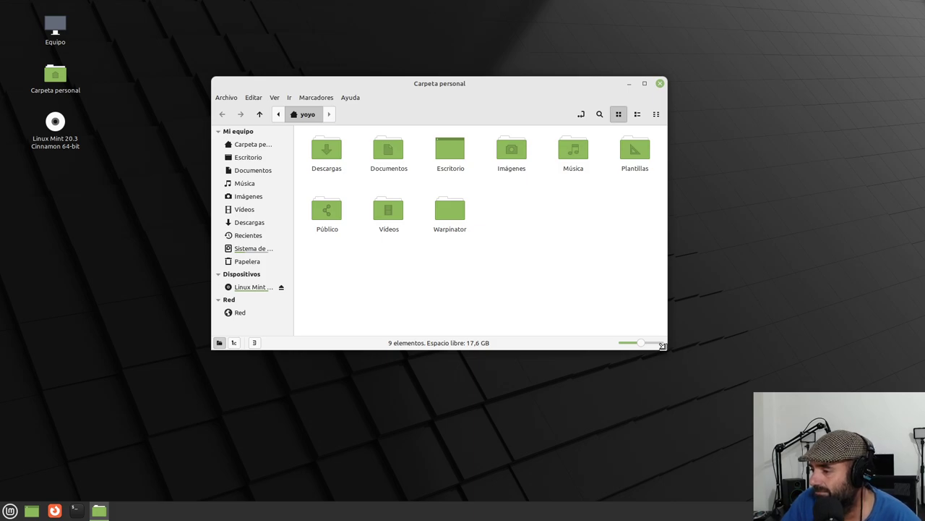
drag(663, 349, 662, 378)
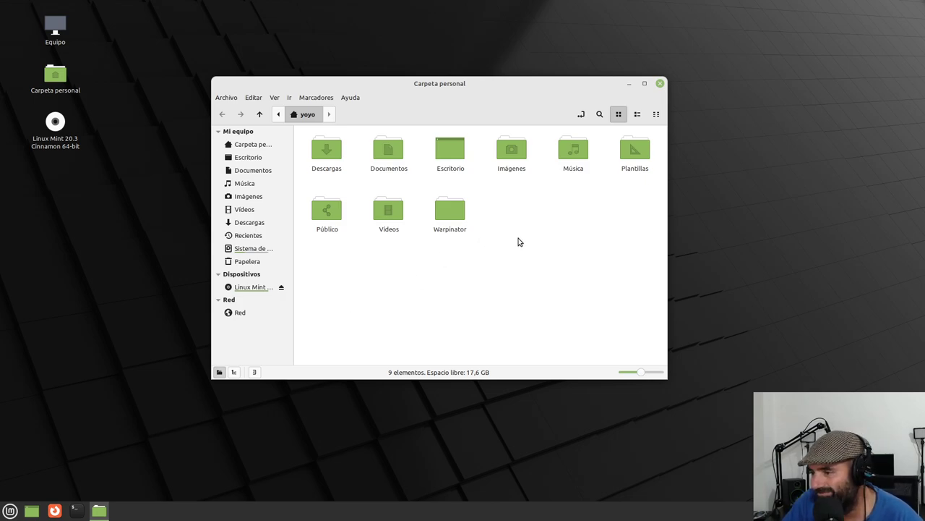
View the Descargas and Imágenes folders from the home folder, and close the file manager
double_click(335, 156)
click(313, 116)
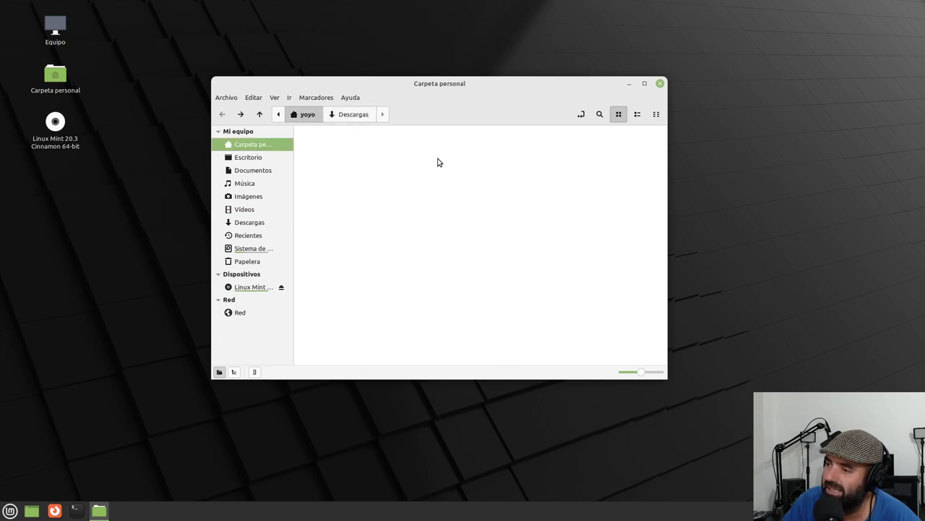
double_click(506, 153)
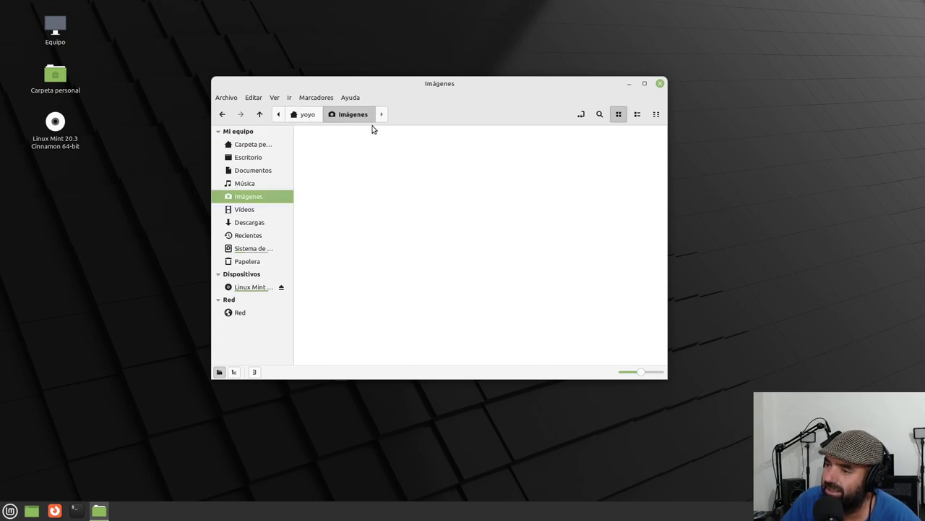
click(308, 116)
click(559, 248)
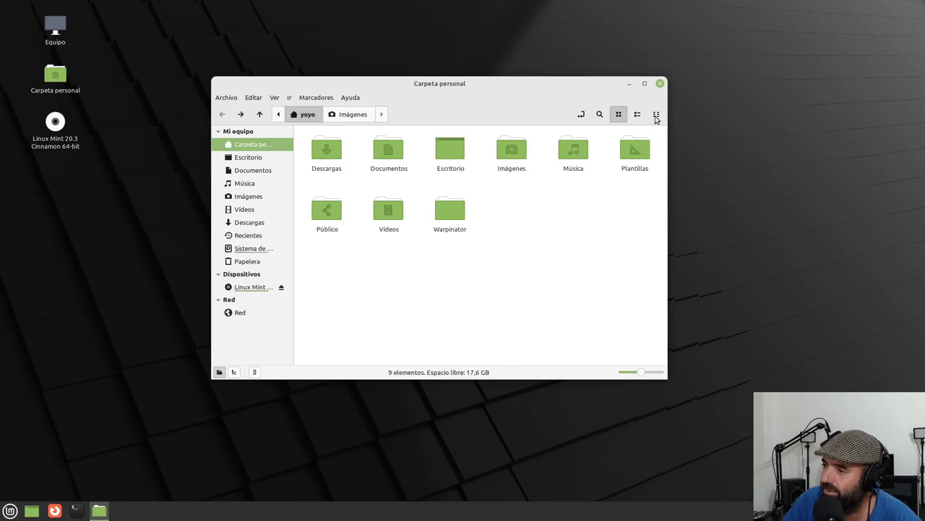
click(660, 84)
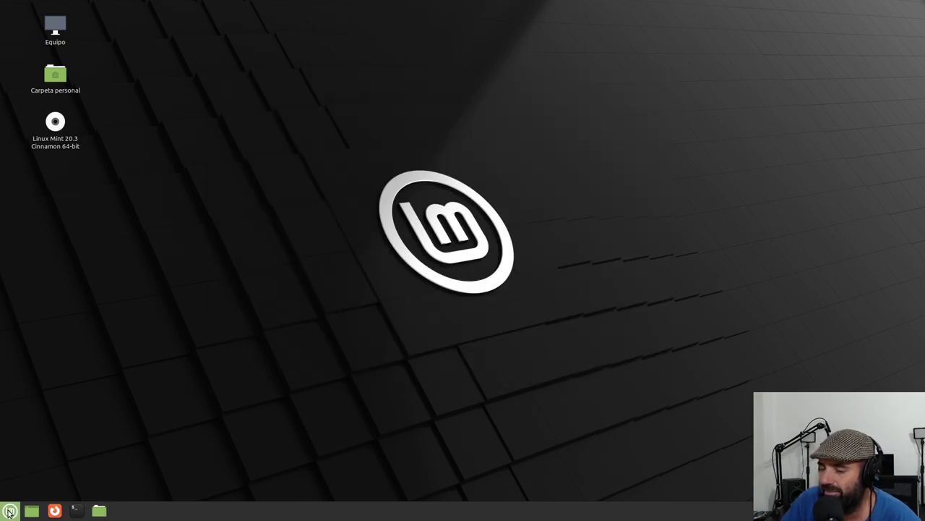
Launch the system settings to view their light-themed window, and close them
click(10, 510)
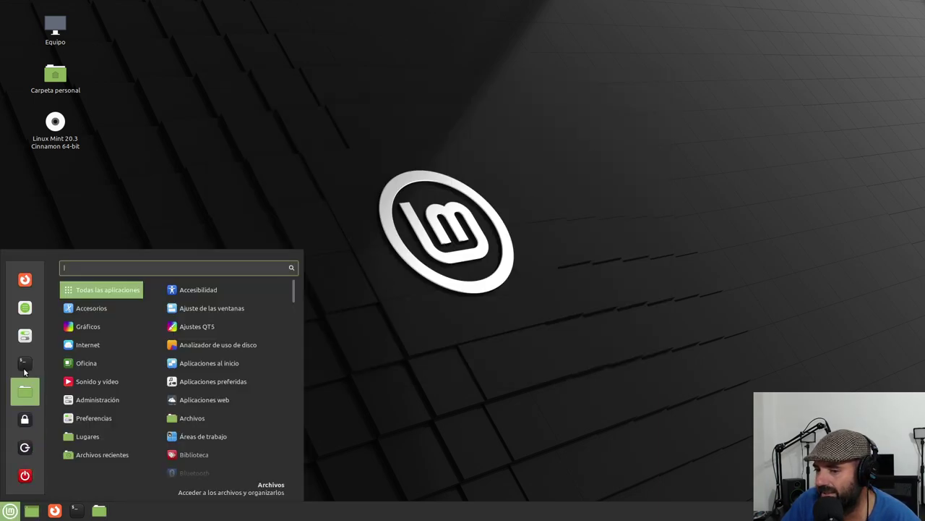
click(24, 337)
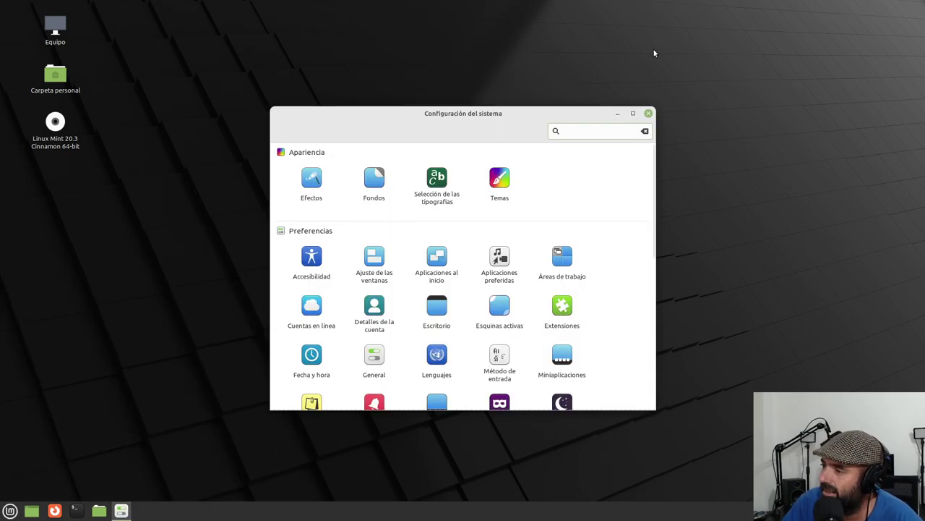
click(649, 113)
Launch the software manager, enlarge its window, and position it so all recommendations and categories fit on the desktop
click(10, 511)
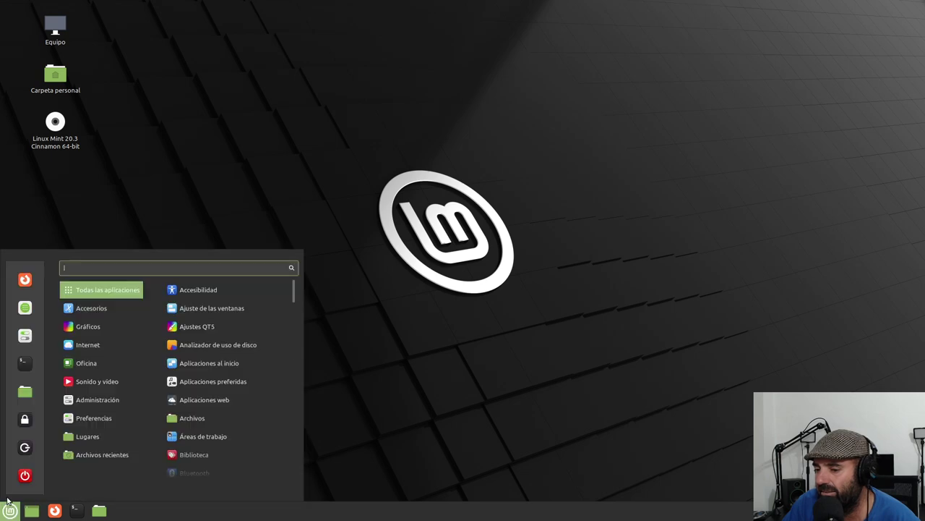
click(25, 313)
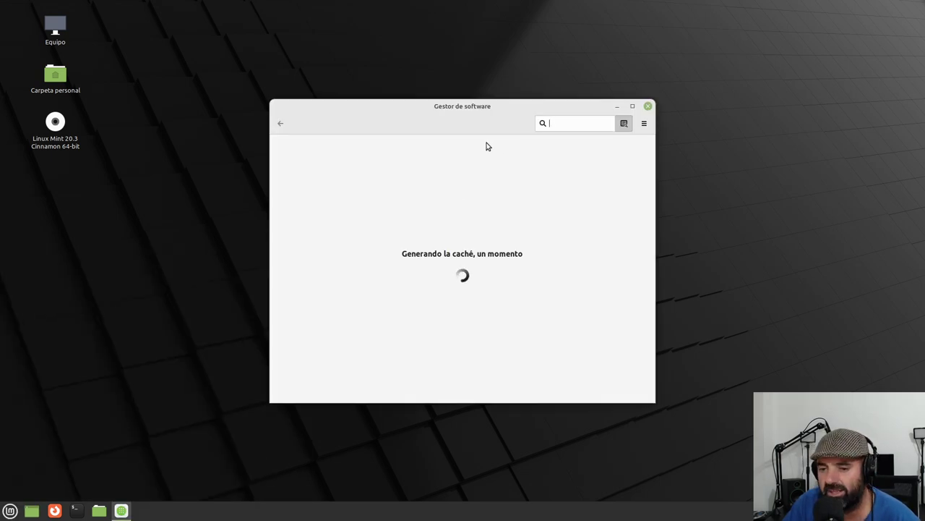
drag(481, 112, 359, 64)
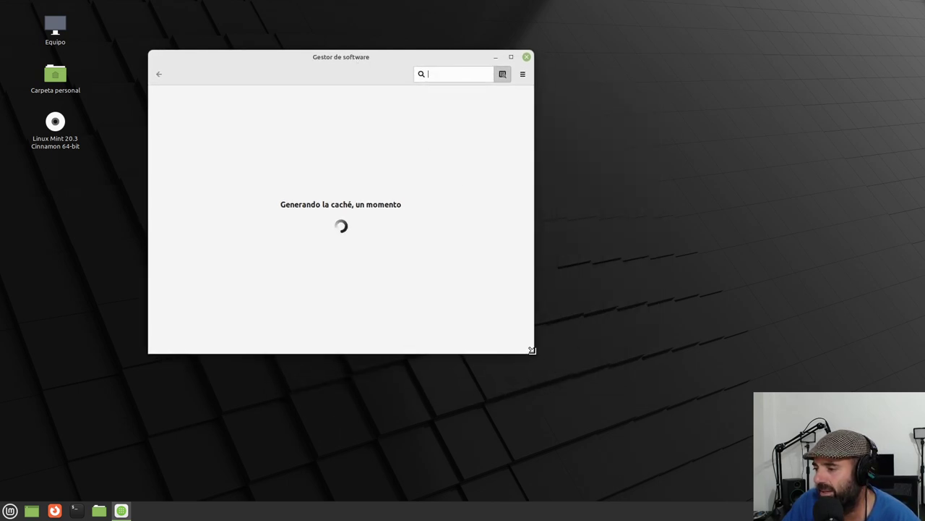
drag(534, 353, 847, 426)
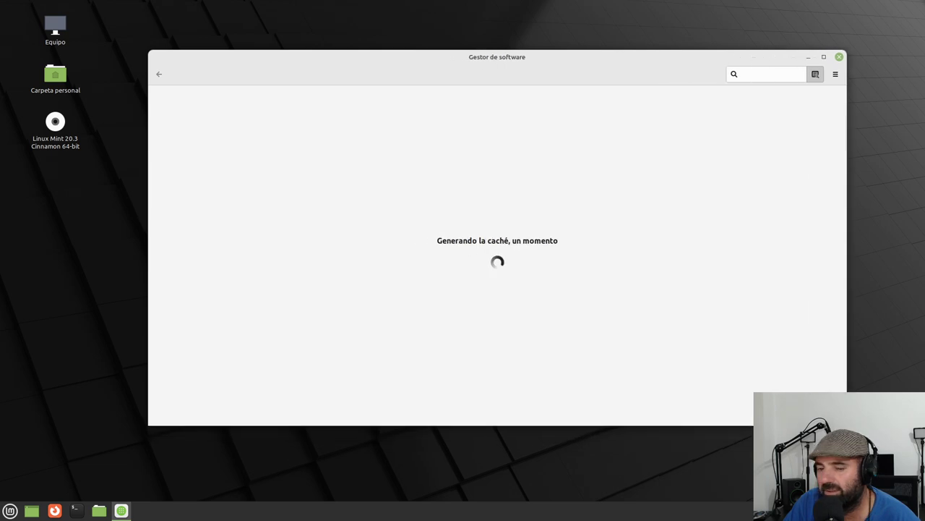
drag(529, 68, 415, 43)
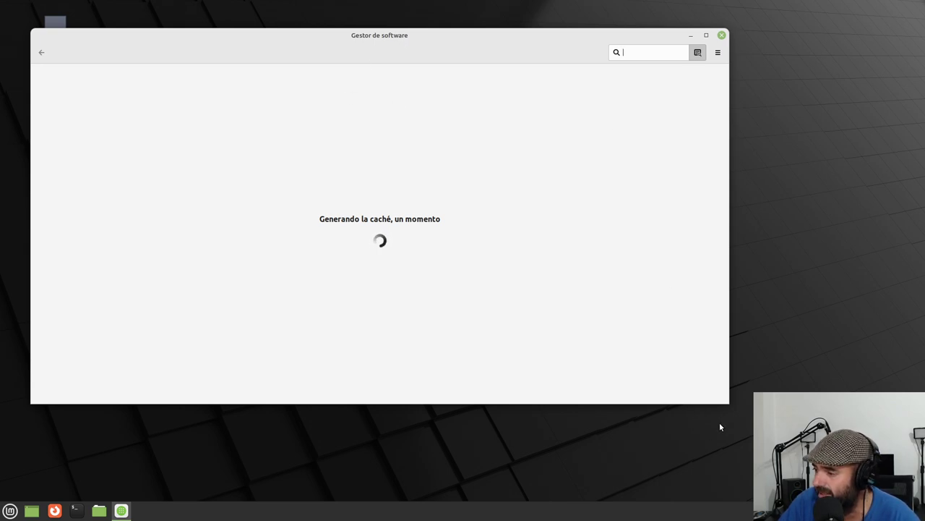
drag(725, 401, 671, 464)
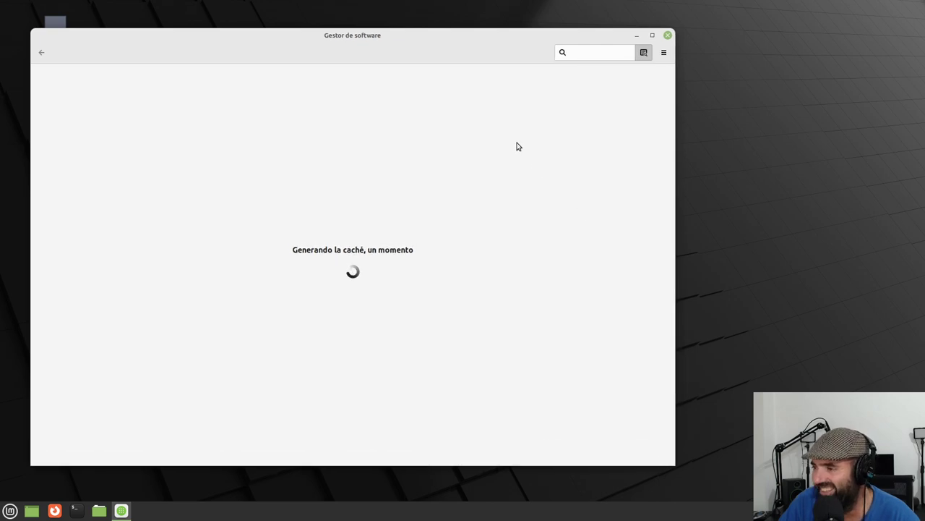
drag(418, 41, 427, 81)
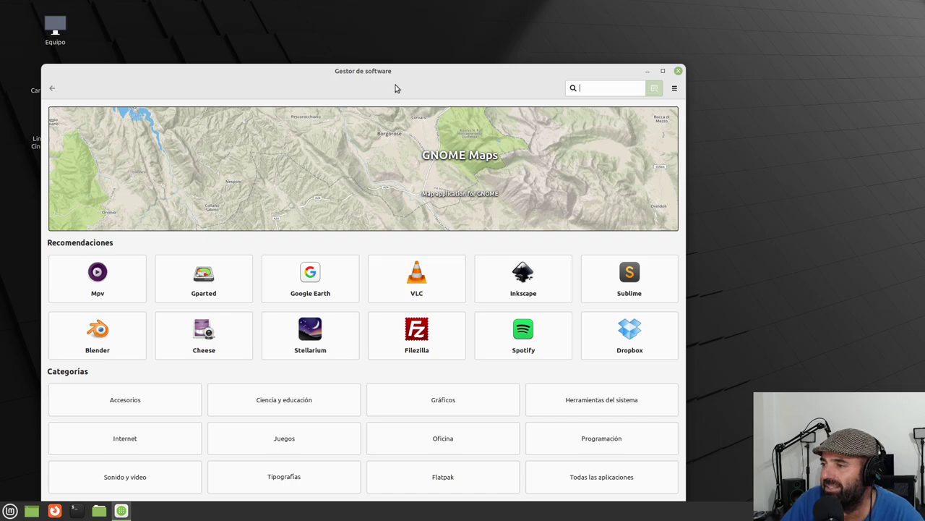
drag(371, 73, 398, 45)
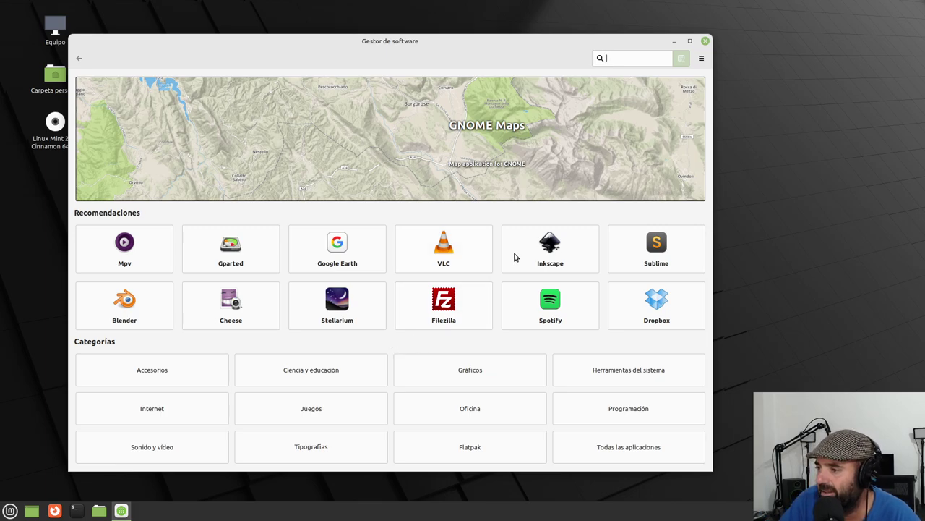
View the software manager's details page for Inkscape and the one for OBS Studio in the Flatpak category
click(548, 245)
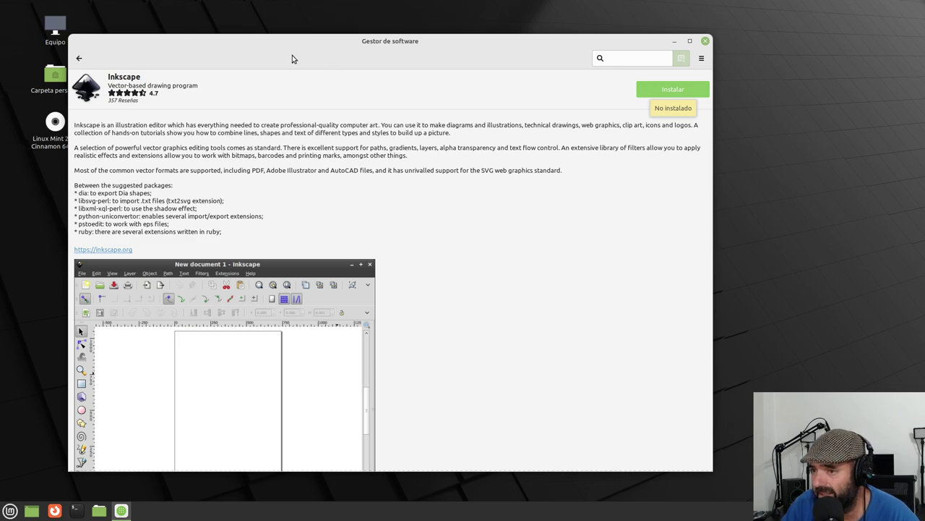
click(78, 58)
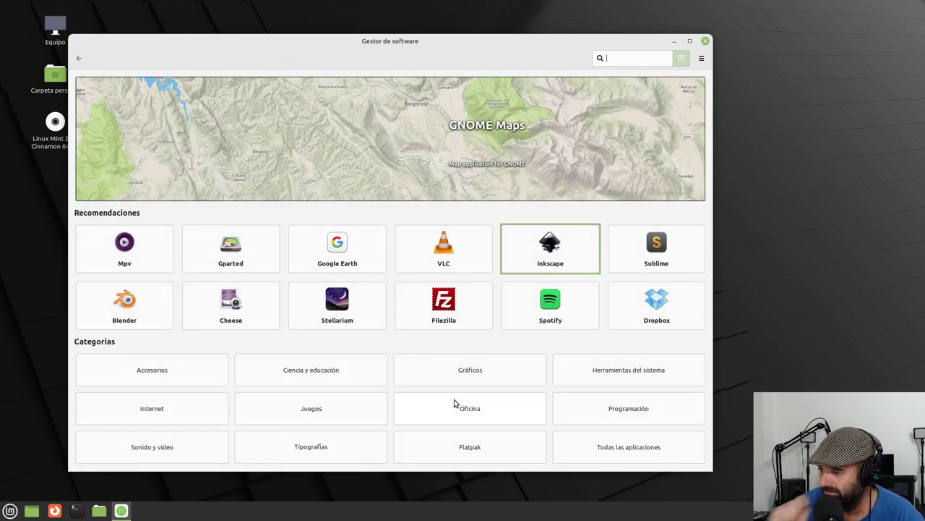
click(486, 451)
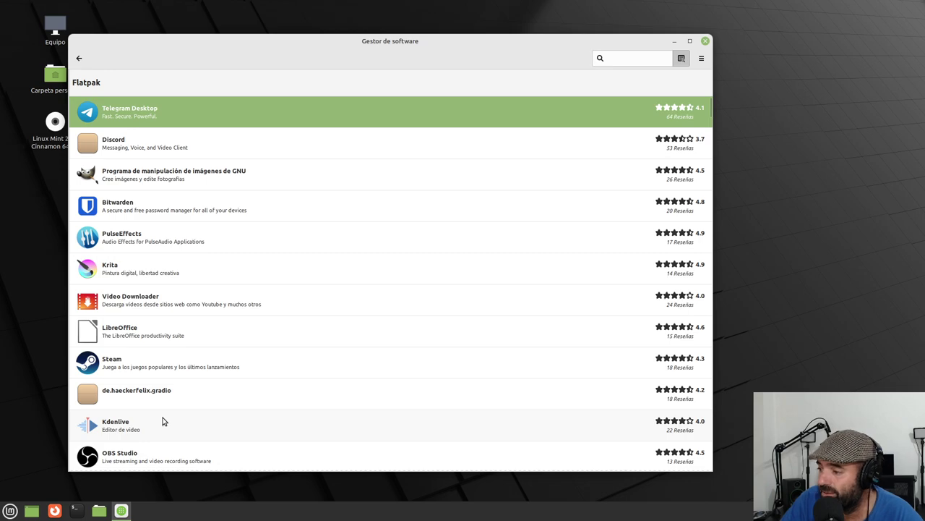
scroll(164, 418, down, 1)
click(119, 423)
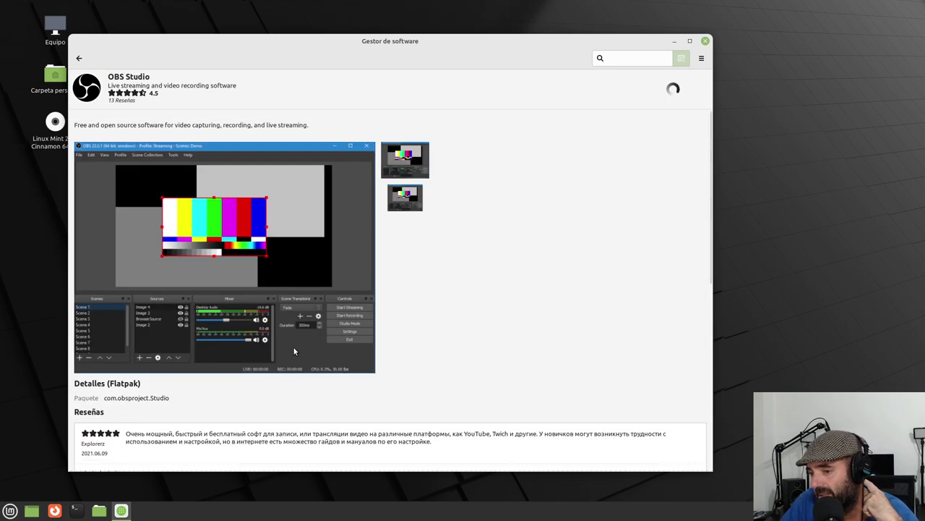
View OBS Studio's Flatpak details and reviews, return through the Flatpak list to the start page, and close the software manager
scroll(294, 350, down, 1)
scroll(293, 348, down, 2)
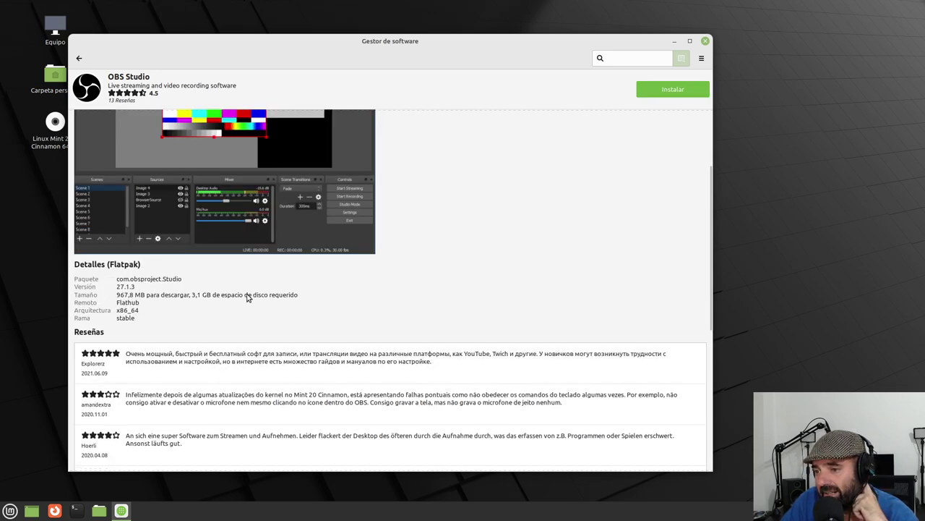
scroll(233, 343, up, 3)
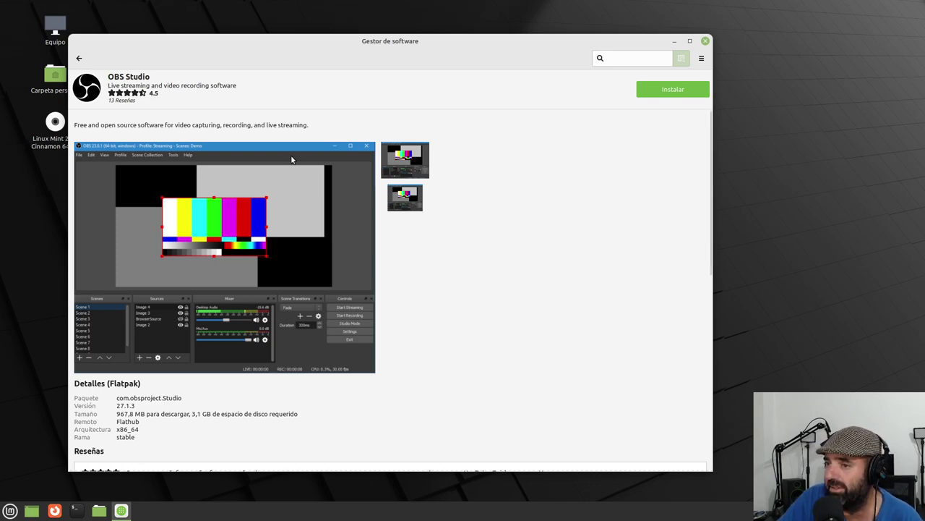
click(79, 58)
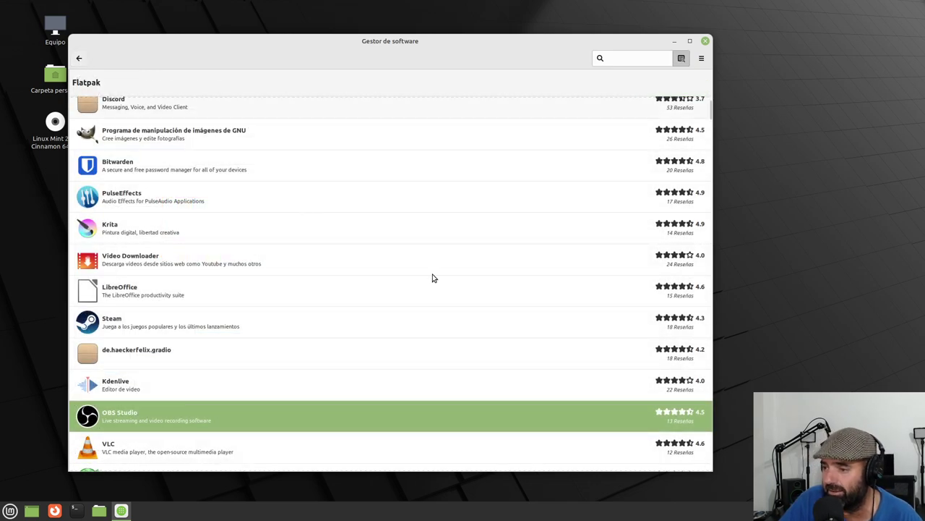
scroll(448, 232, down, 2)
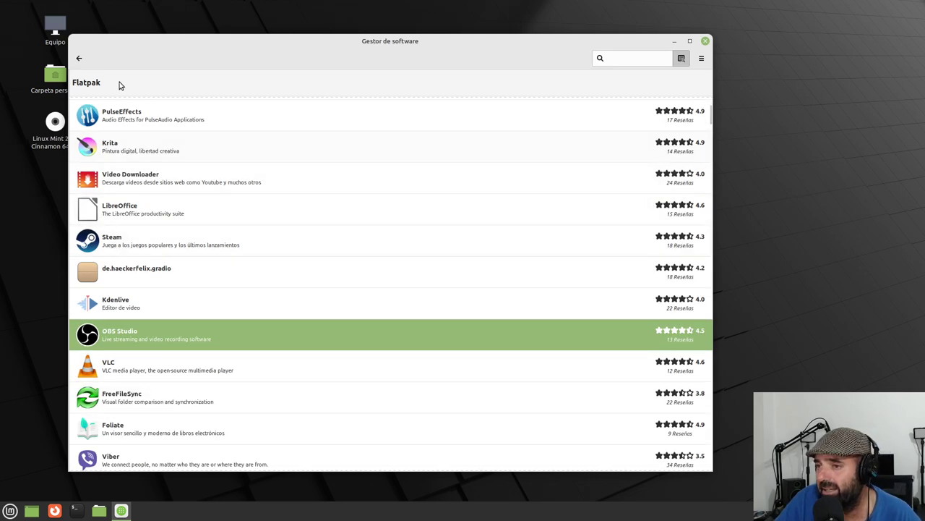
click(80, 58)
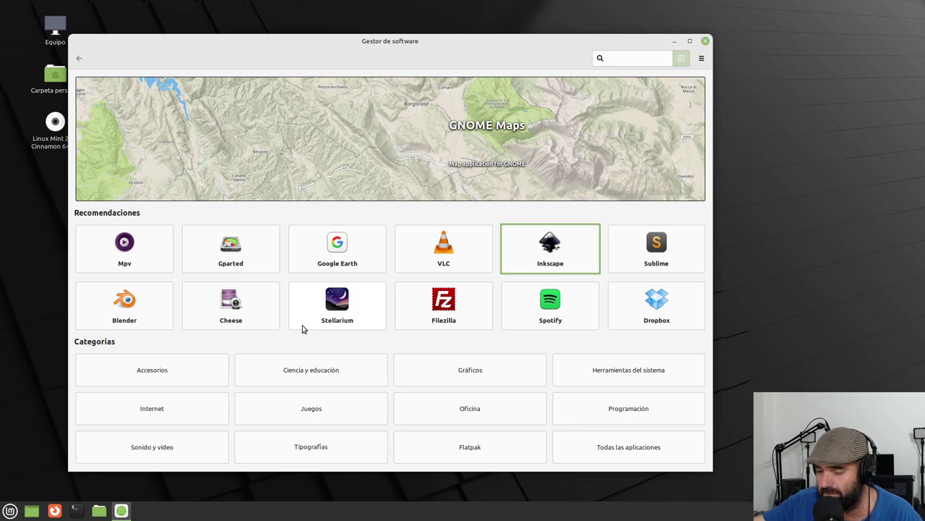
click(705, 41)
Launch the system settings, reposition their window, and open the Temas settings
click(10, 510)
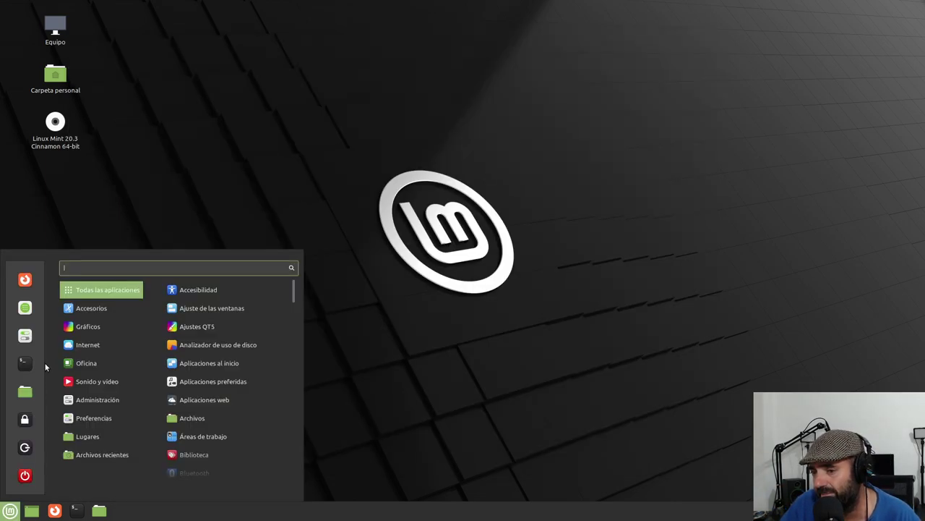
click(22, 338)
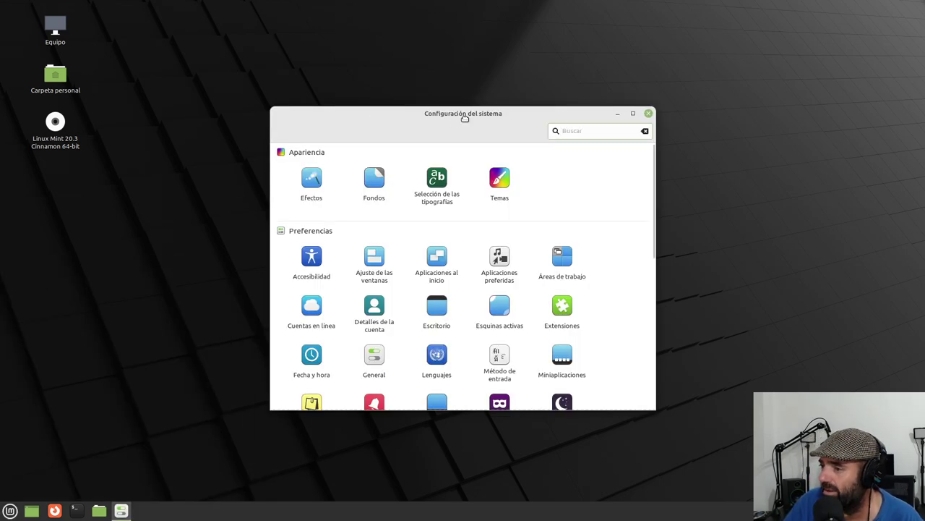
drag(465, 118, 398, 105)
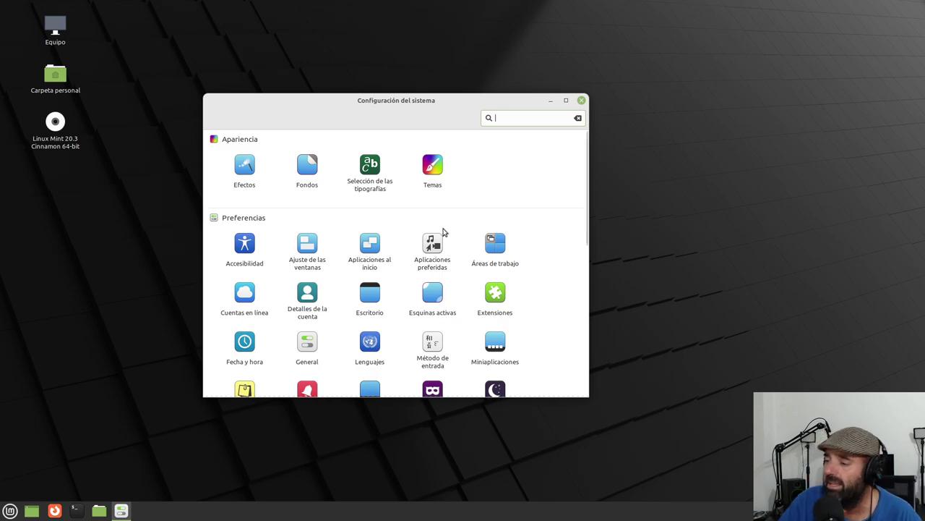
click(433, 171)
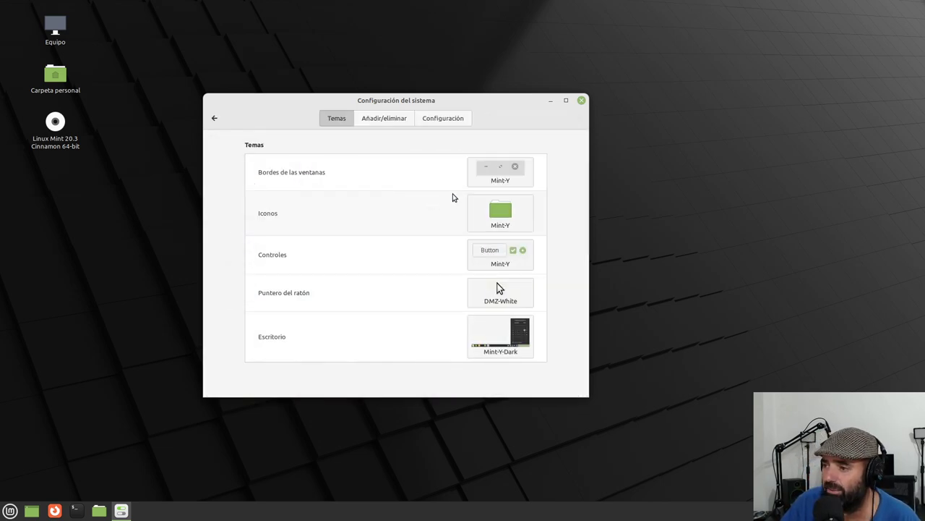
View the available window border themes, keeping Mint-Y selected, and examine the range of icon themes
click(516, 179)
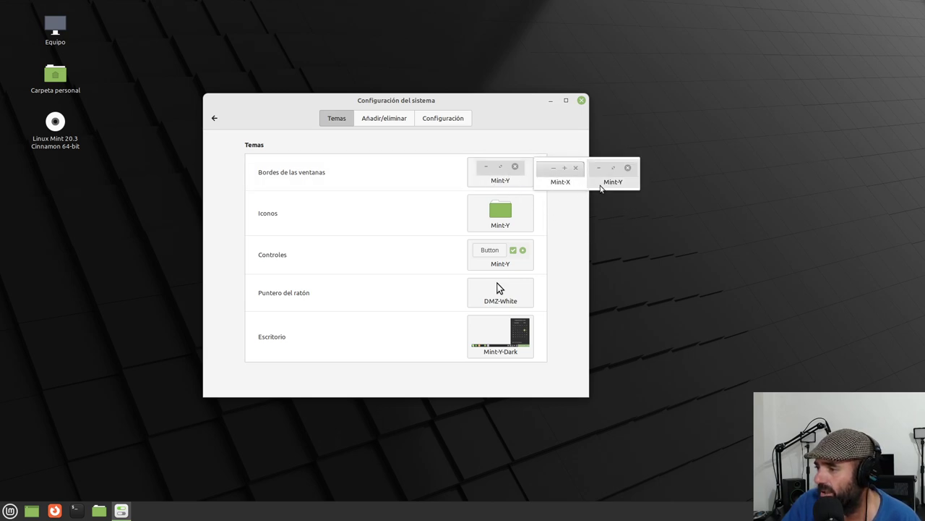
click(616, 176)
click(516, 171)
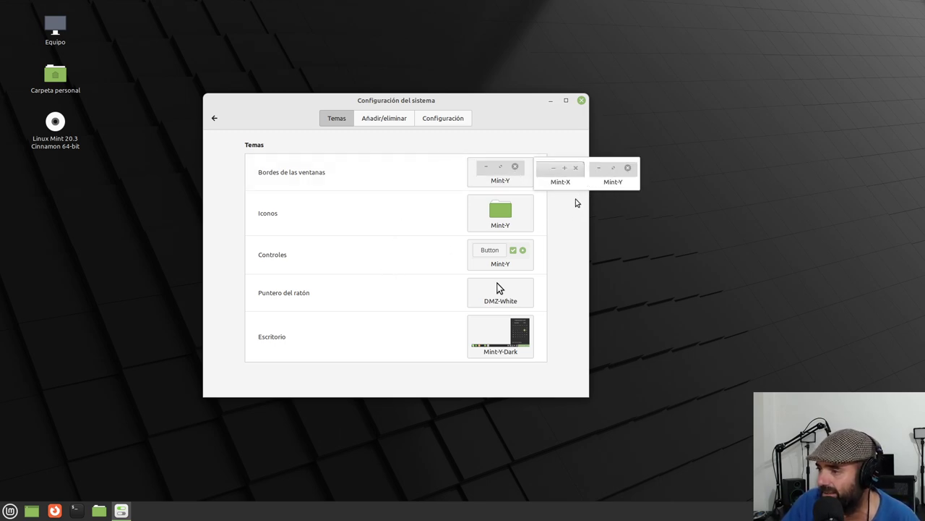
click(500, 109)
click(497, 172)
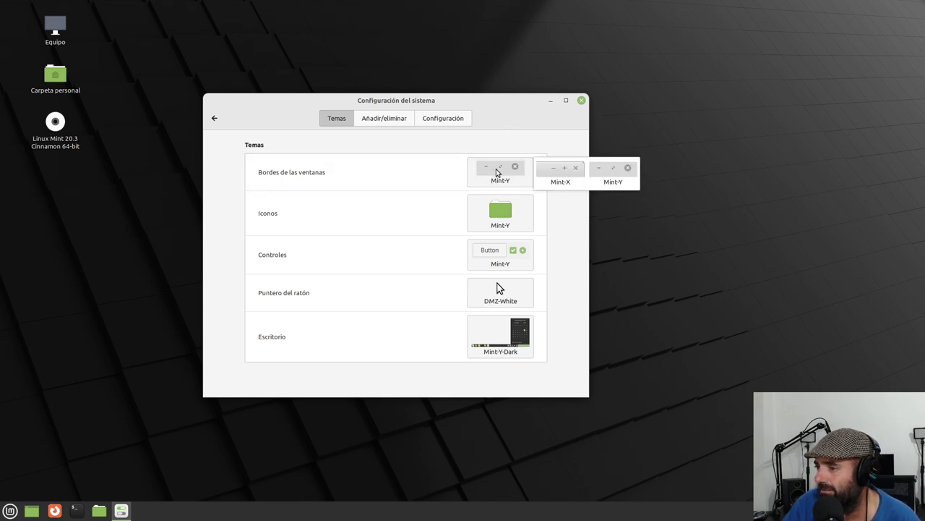
click(613, 172)
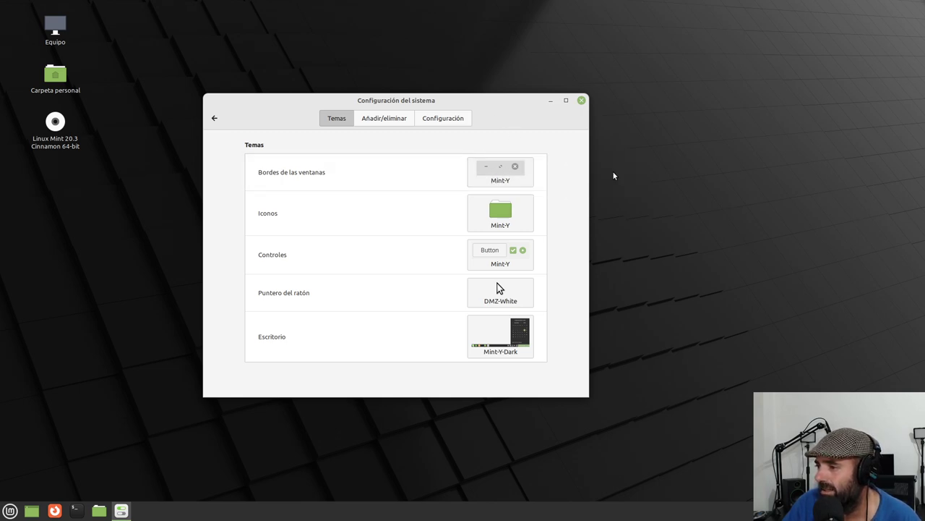
click(505, 173)
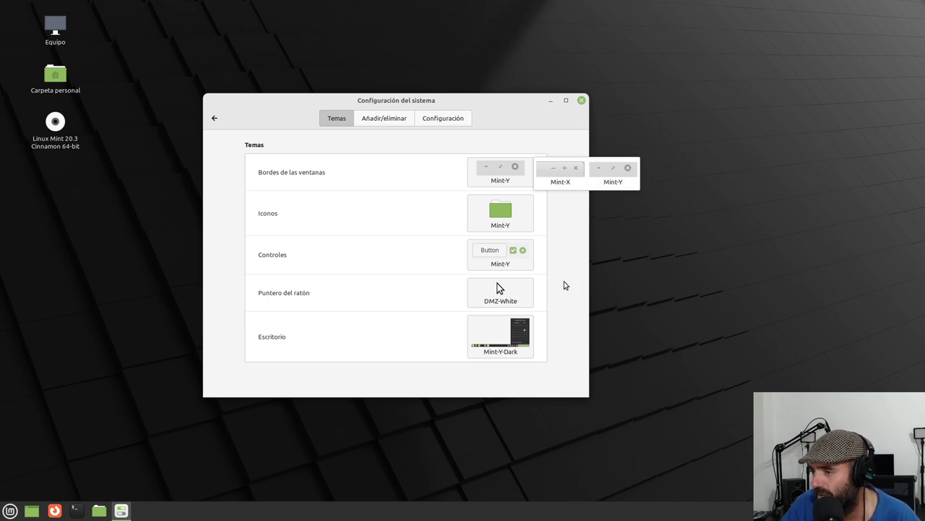
click(502, 215)
click(503, 216)
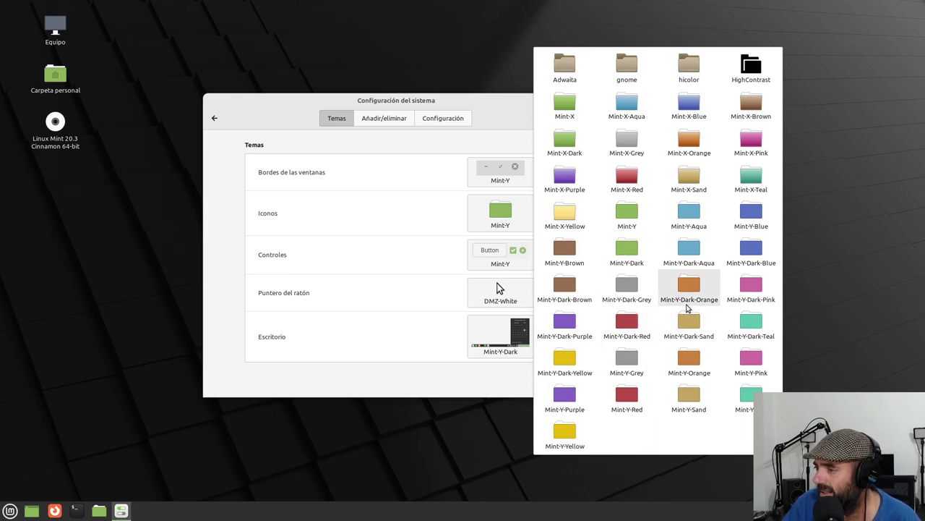
click(496, 114)
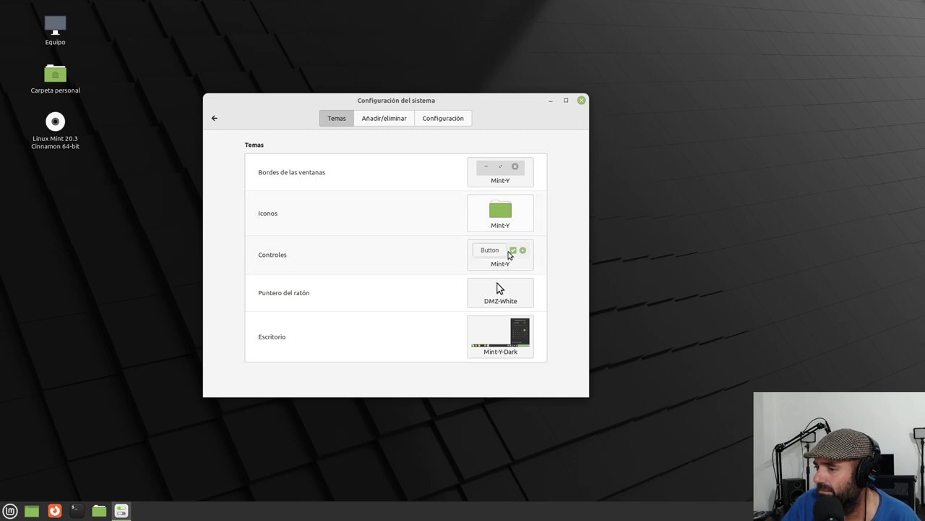
Set the Controles theme to Mint-Y-Dark and reposition the settings window
click(510, 256)
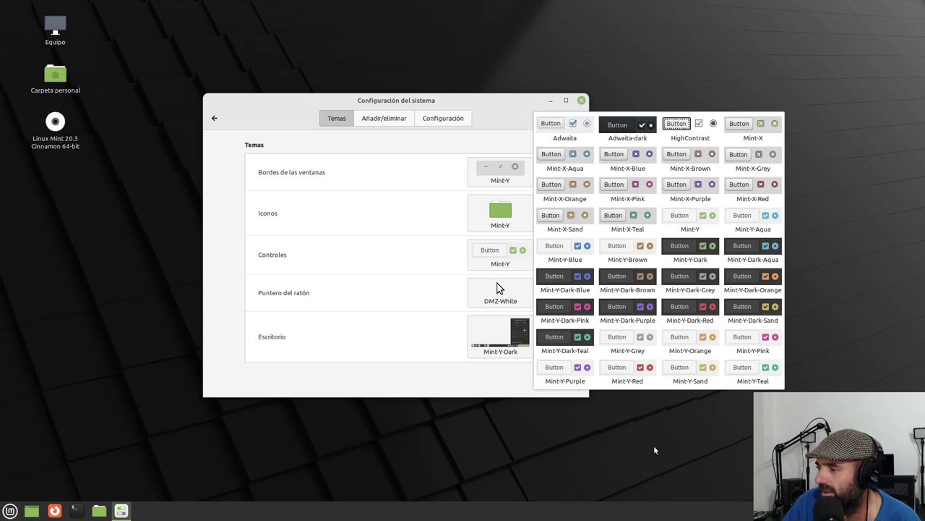
click(686, 250)
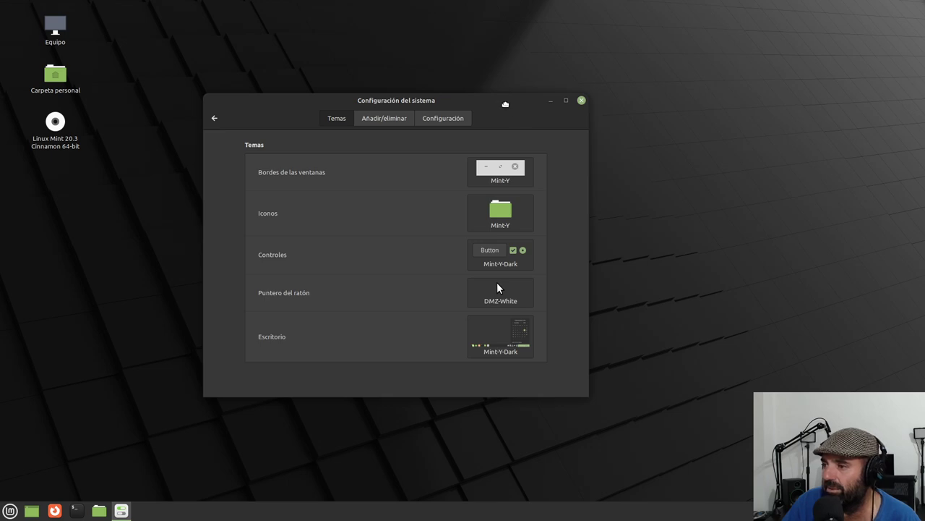
drag(526, 112, 559, 122)
View the window border options and the home folder in the dark theme, and close the file manager
click(558, 179)
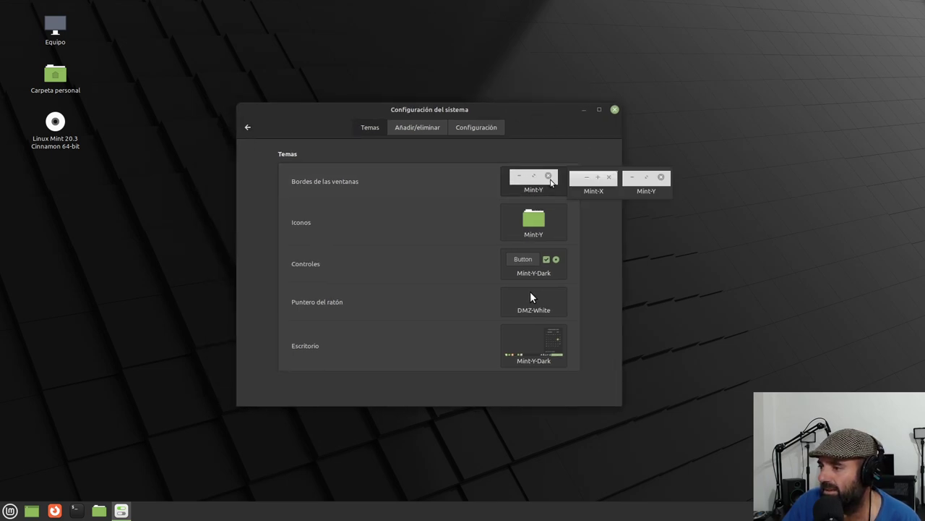
click(532, 124)
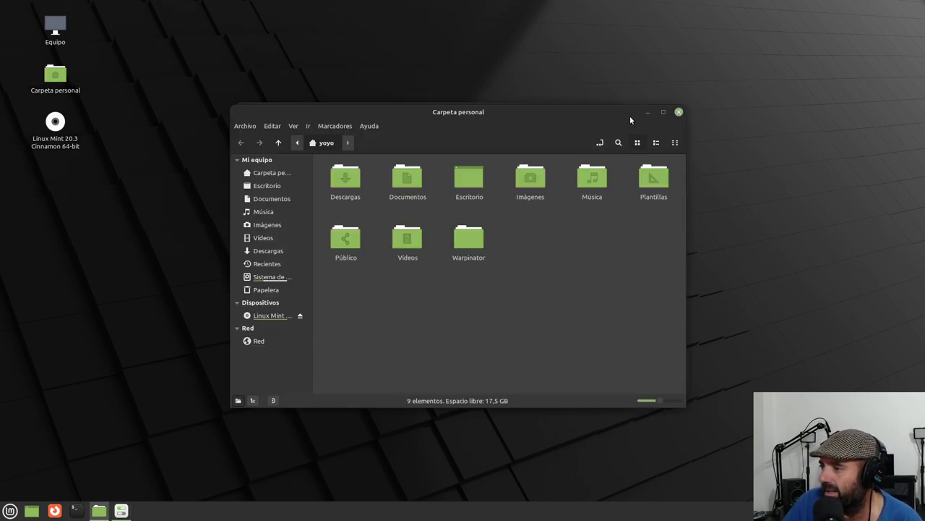
drag(629, 115, 768, 130)
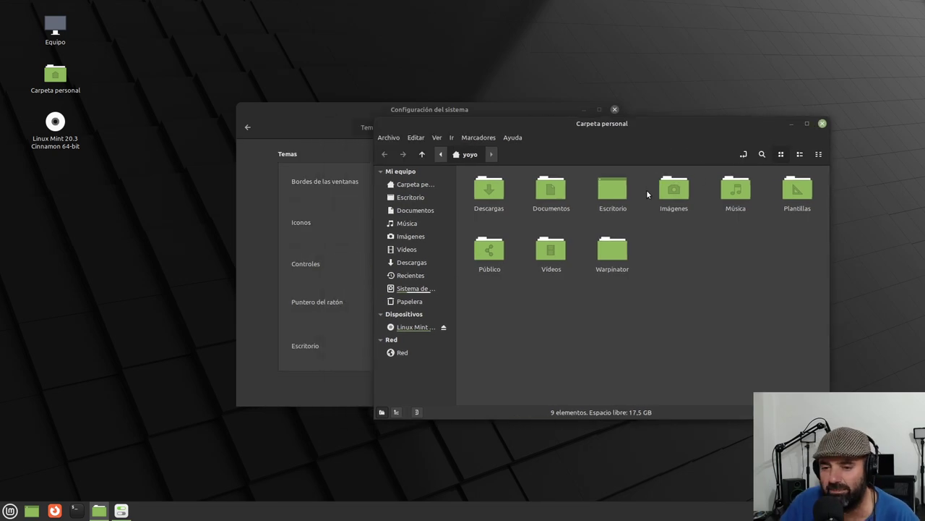
click(822, 124)
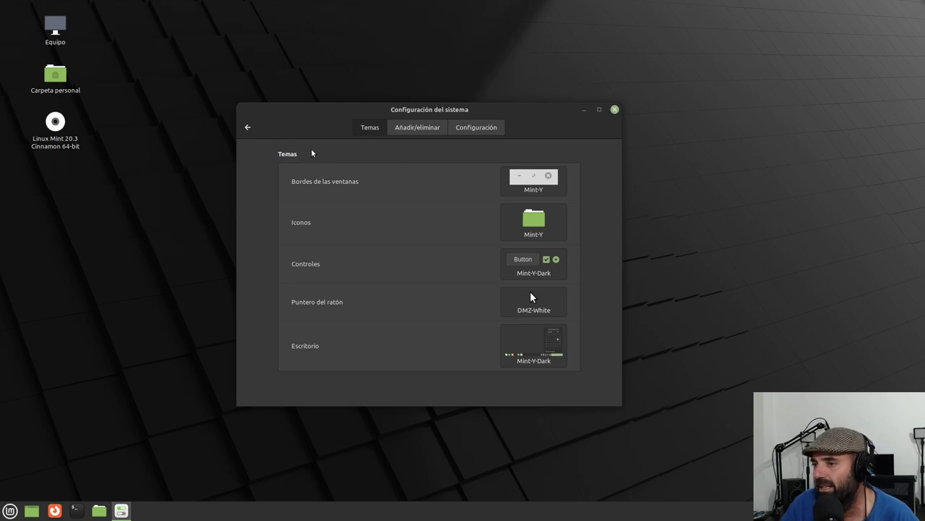
Open the Fondos settings and view the Linux Mint, Ulyana, Ulyssa, Uma and Una wallpaper collections
click(249, 128)
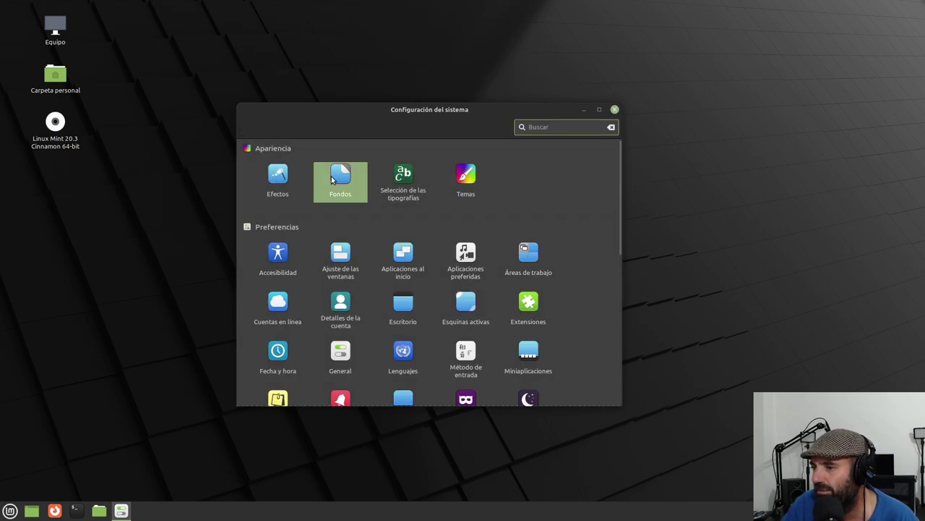
click(329, 178)
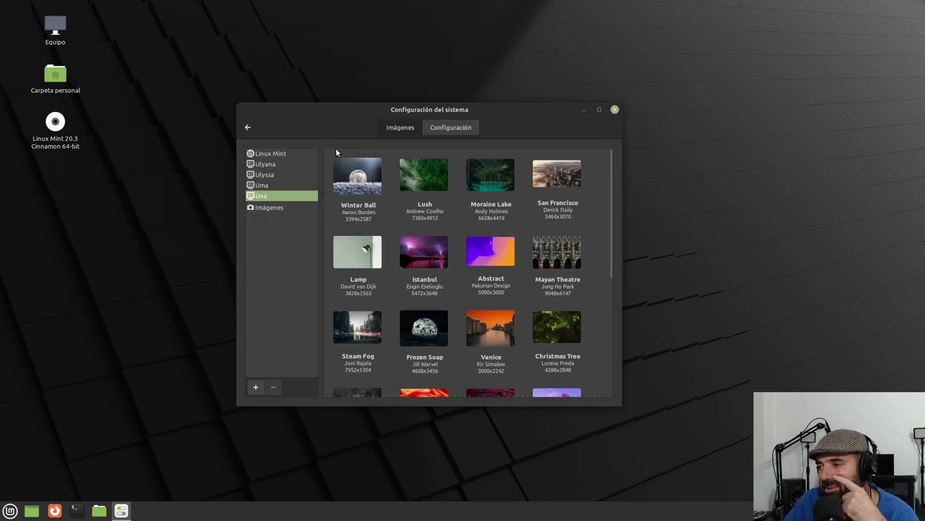
click(274, 155)
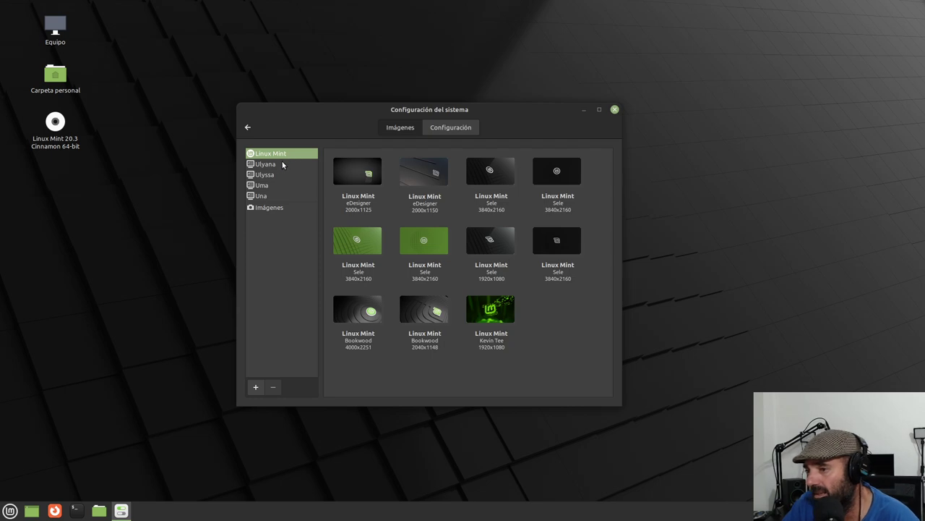
click(278, 165)
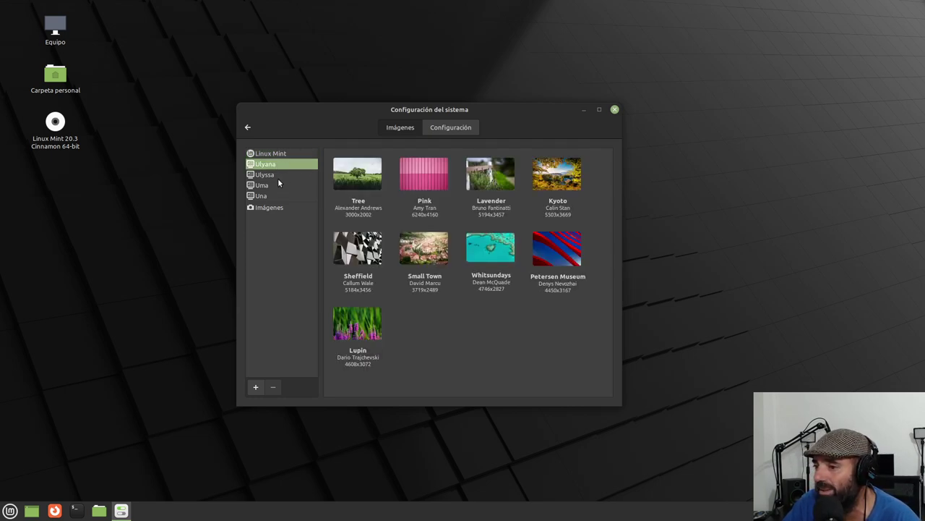
click(277, 175)
click(273, 186)
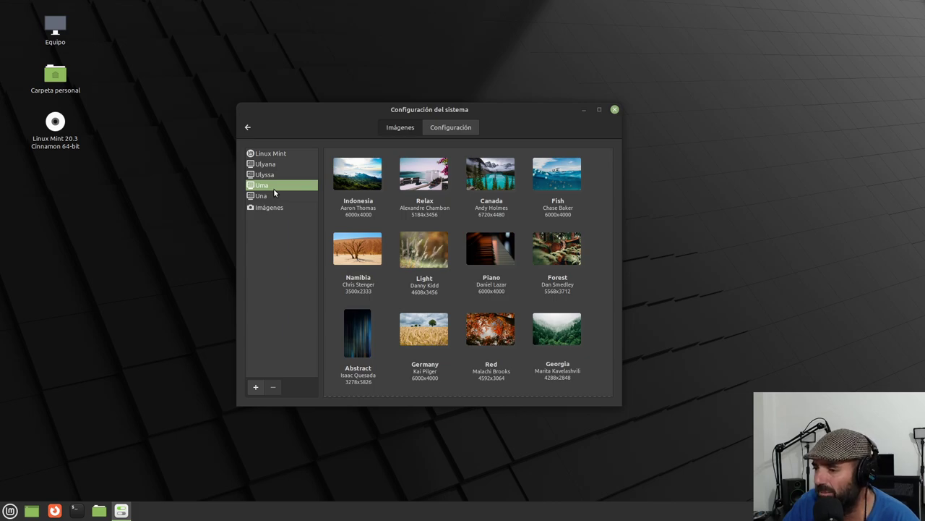
click(263, 197)
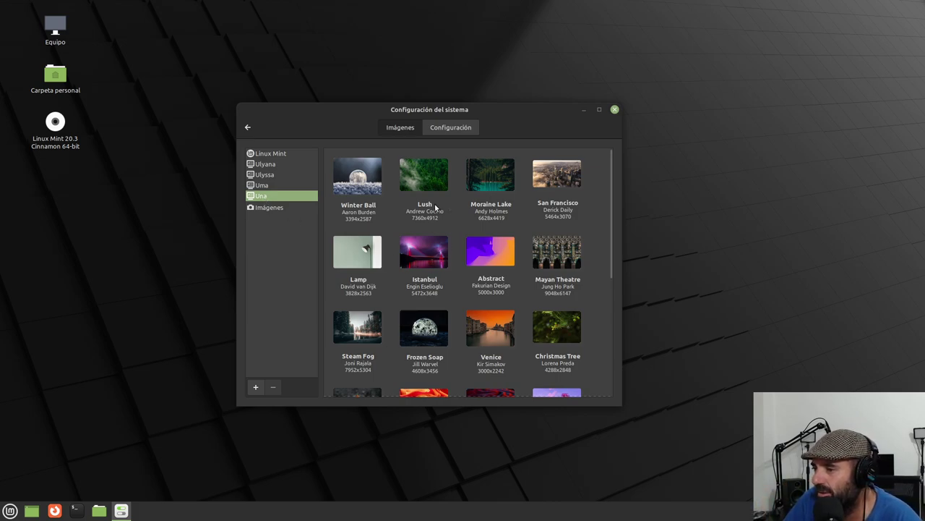
Try the San Francisco, Lamp and Istanbul wallpapers from the Una collection as desktop backgrounds, repositioning the settings window to view each
click(571, 174)
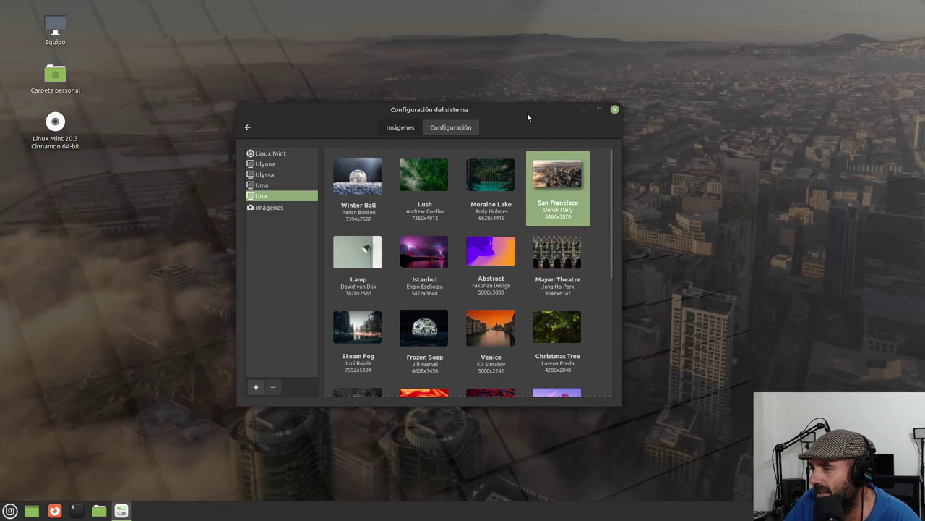
mouse_move(527, 113)
mouse_down()
mouse_move(607, 181)
mouse_move(749, 201)
mouse_move(557, 131)
mouse_move(529, 108)
mouse_up()
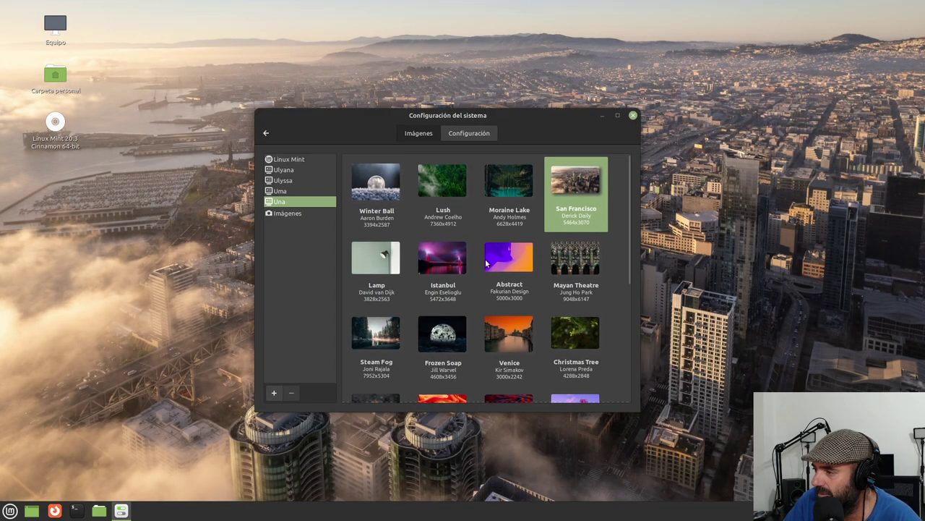
click(382, 268)
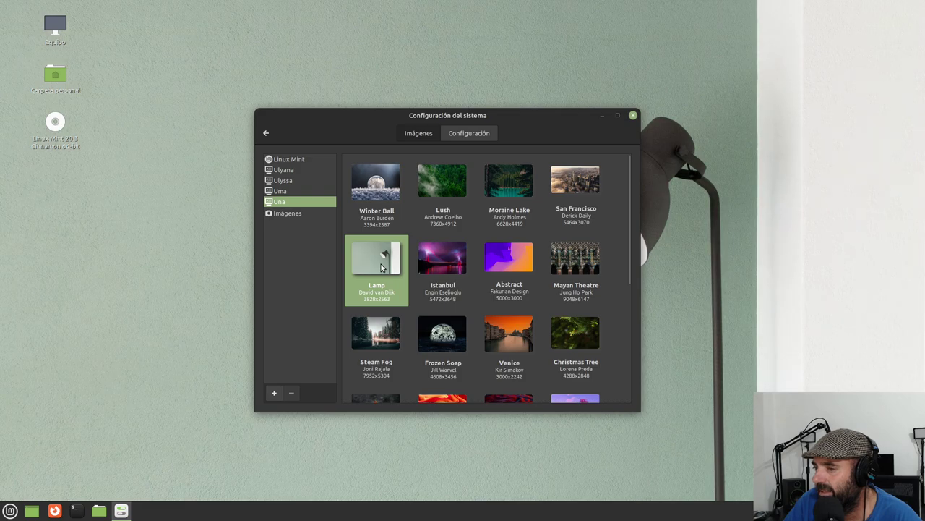
mouse_move(541, 113)
mouse_down()
mouse_move(439, 150)
mouse_move(323, 164)
mouse_move(542, 100)
mouse_up()
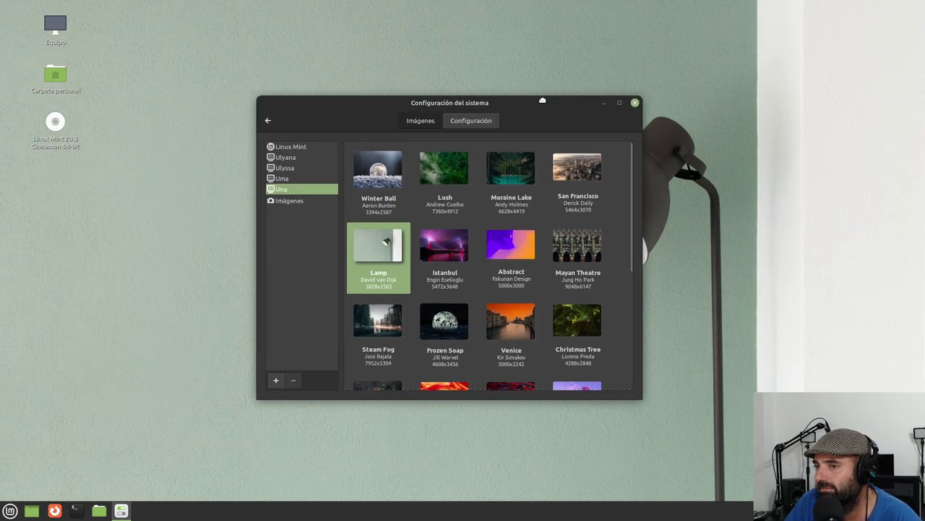
click(450, 252)
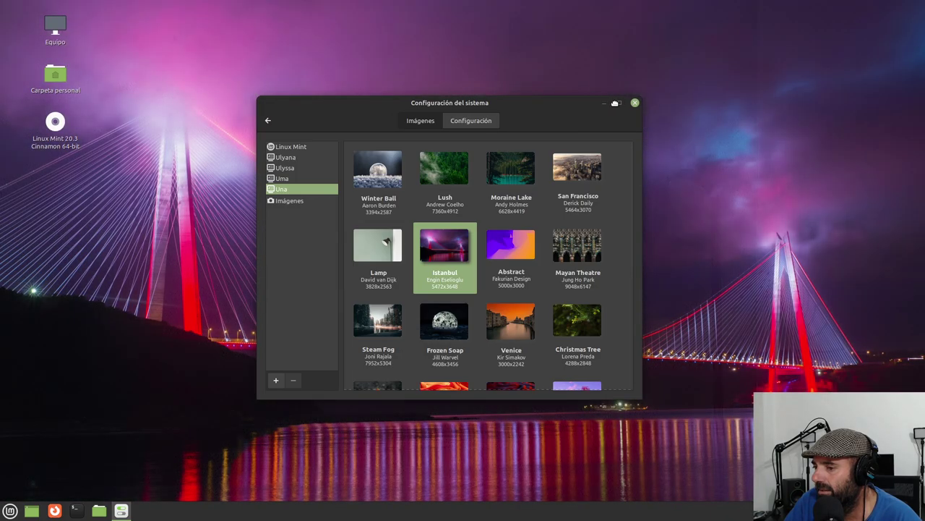
drag(550, 102, 496, 127)
Set the Venice wallpaper as the desktop background and view the remaining images of the Una collection
click(454, 332)
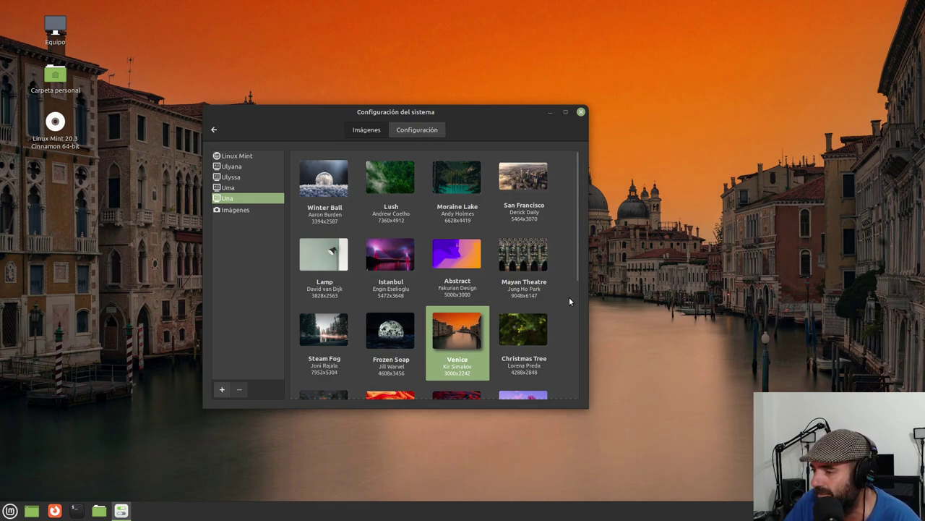
drag(576, 273, 588, 416)
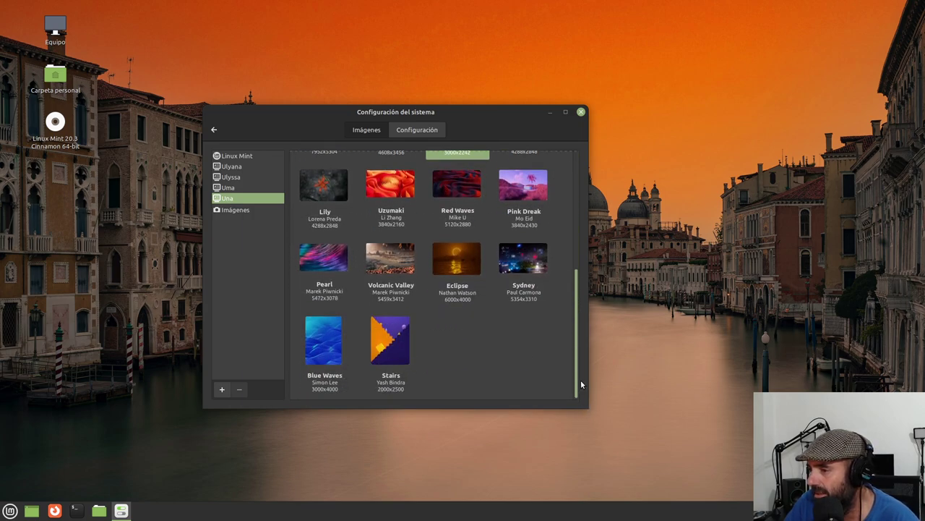
Finish viewing the Una wallpapers, return to the settings overview, reposition the window and view the Áreas de trabajo settings
drag(581, 380, 522, 200)
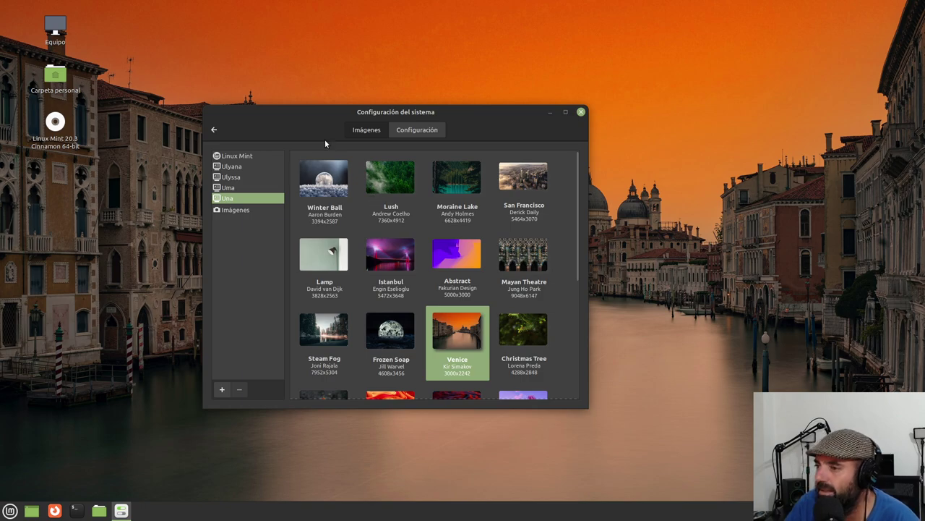
click(213, 129)
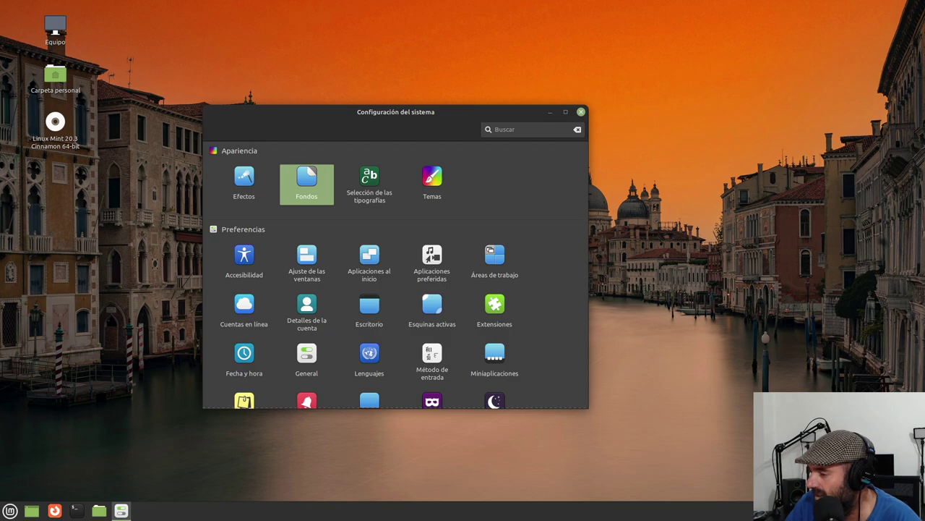
click(572, 322)
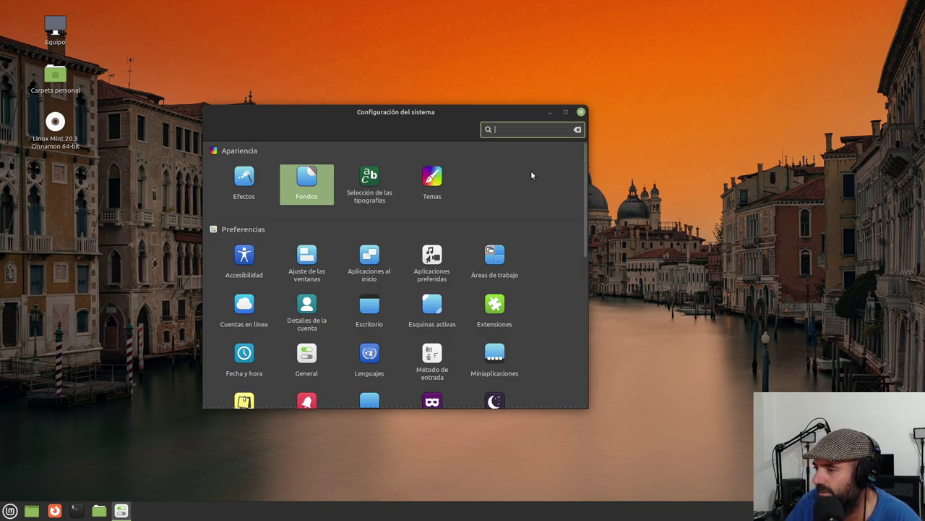
drag(391, 119, 371, 99)
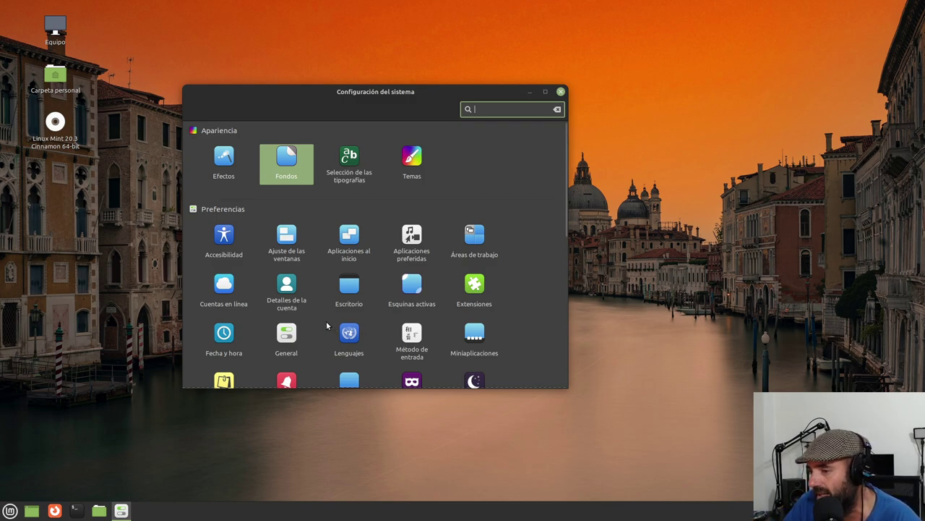
click(476, 238)
click(193, 109)
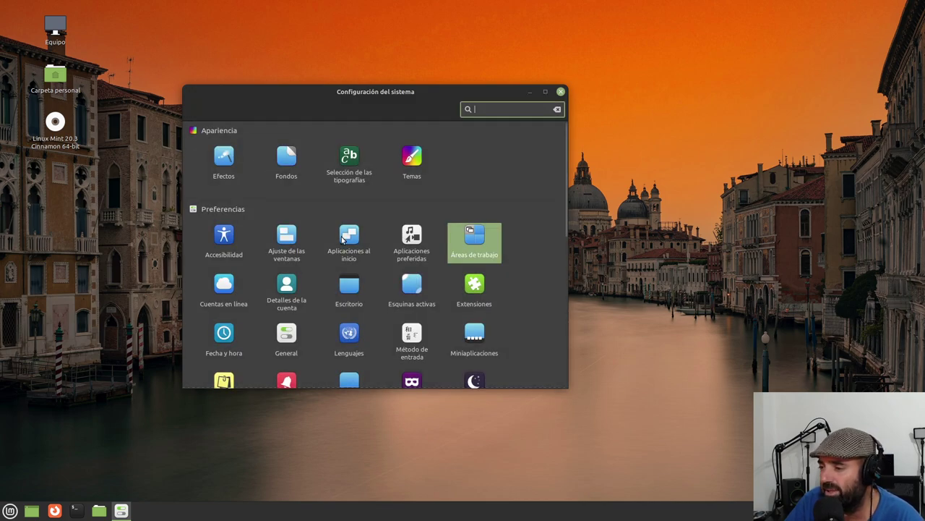
Choose the penguin picture as the user image in Detalles de la cuenta and return to the settings overview
click(292, 285)
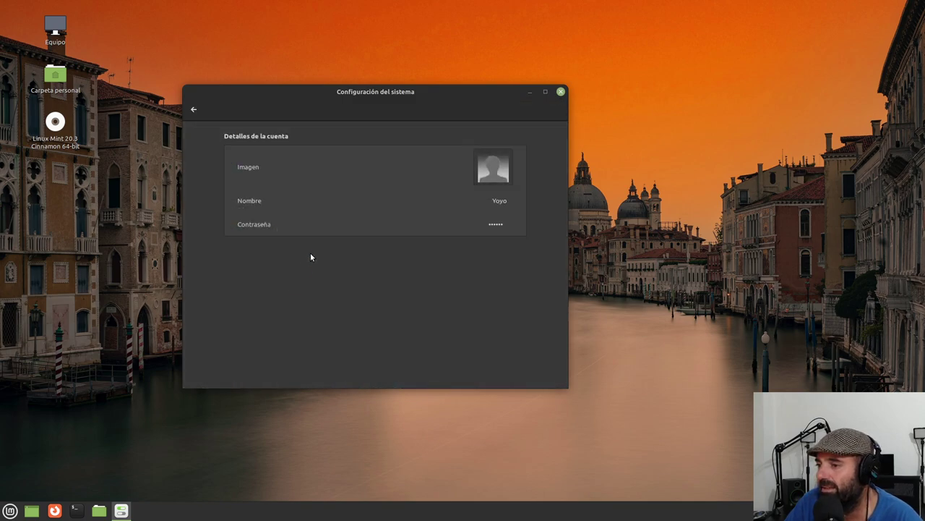
click(493, 167)
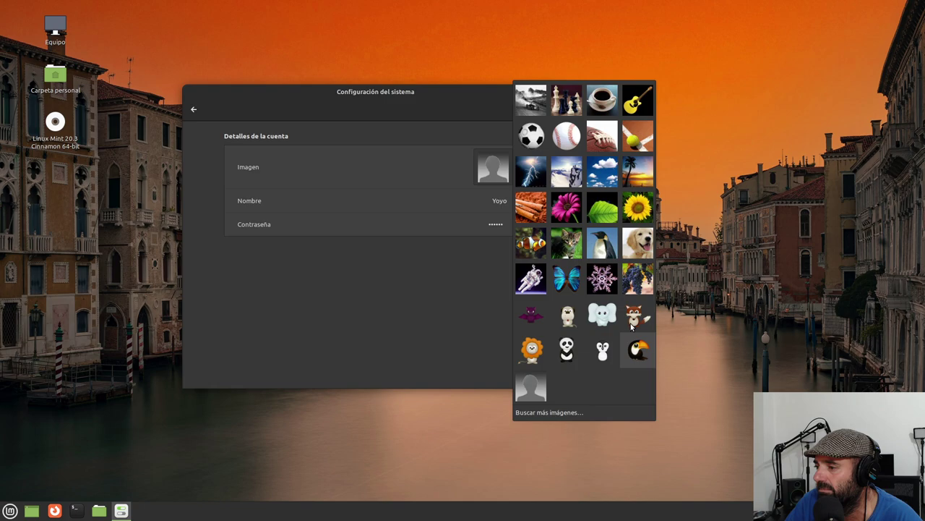
click(601, 246)
click(194, 110)
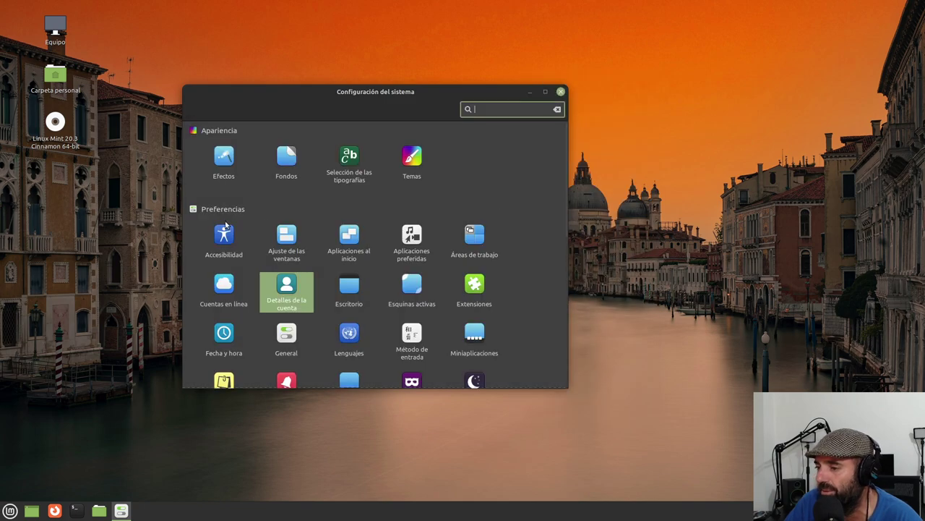
In Esquinas activas, activate the upper-left screen corner with the action Mostrar todas las ventanas, and return to the overview
click(418, 289)
click(325, 138)
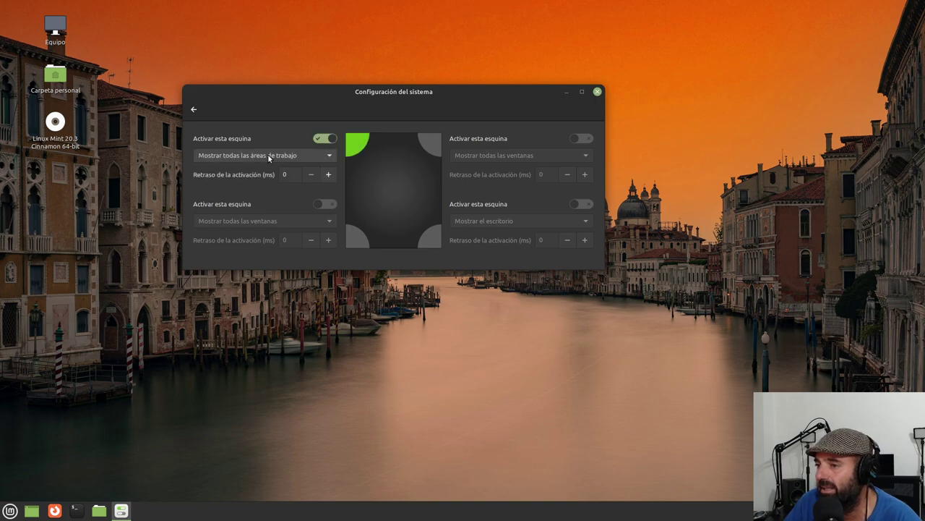
click(265, 155)
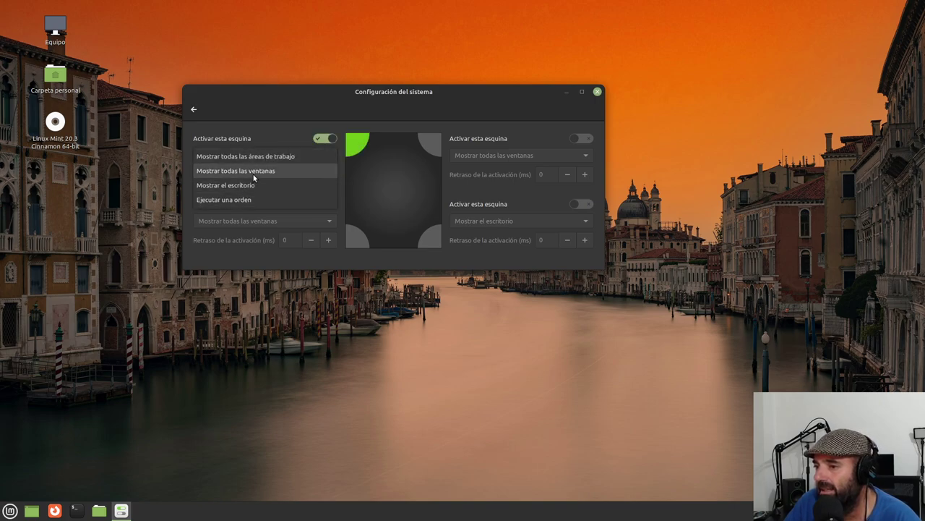
click(253, 171)
click(194, 110)
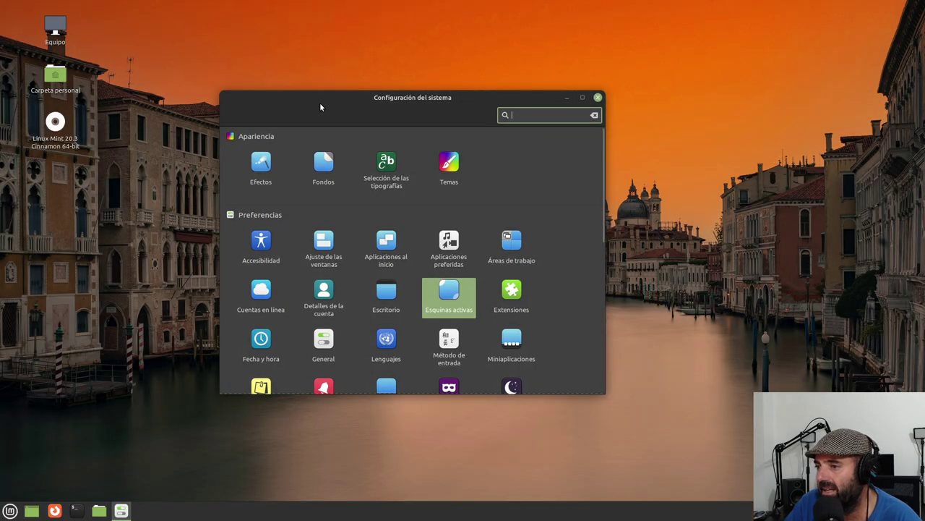
drag(321, 107, 358, 108)
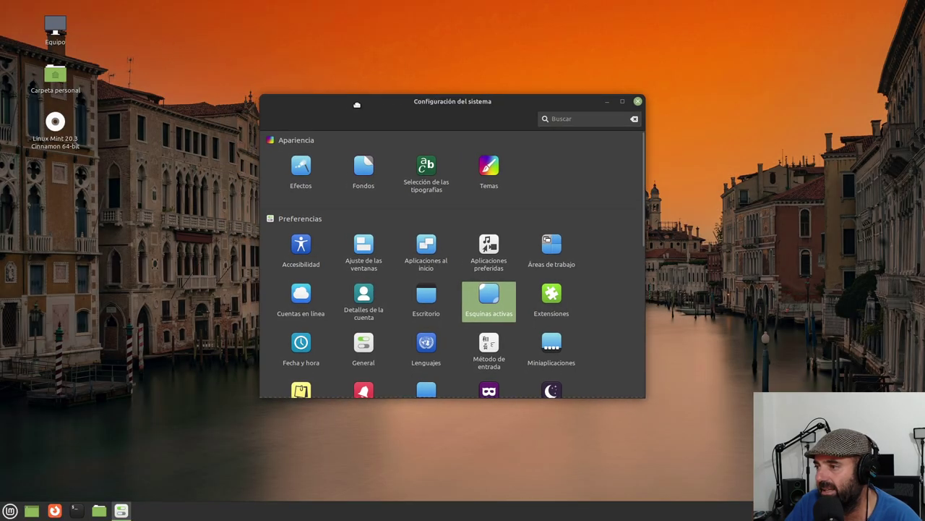
Download the Paneles transparentes extension from the Extensiones catalogue
click(549, 303)
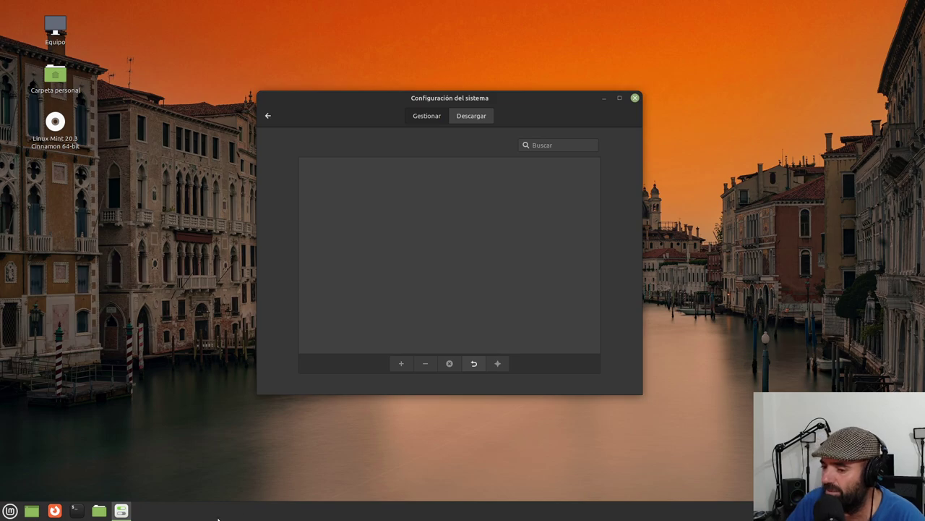
click(479, 122)
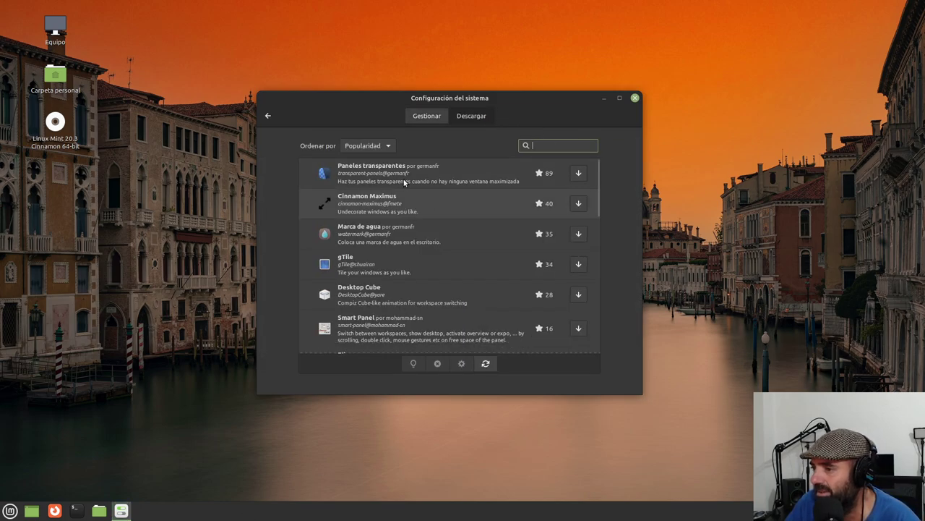
click(389, 176)
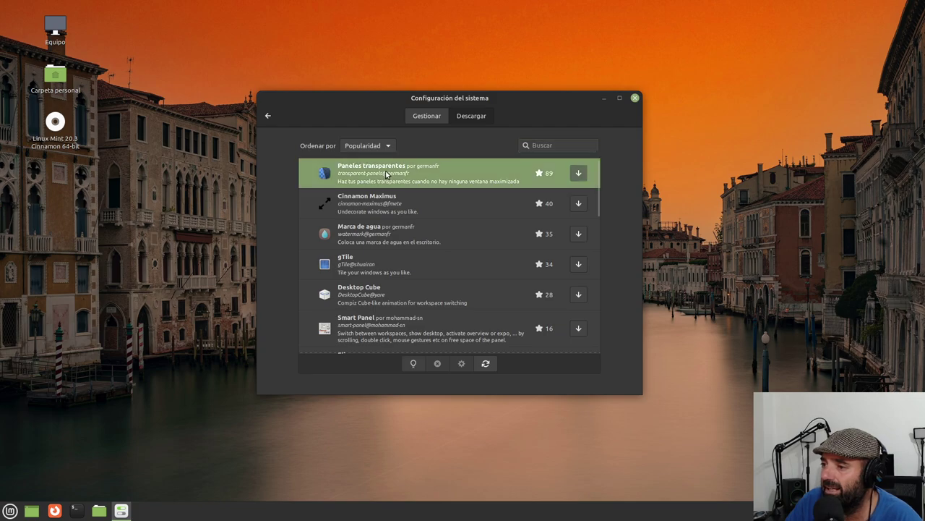
click(579, 174)
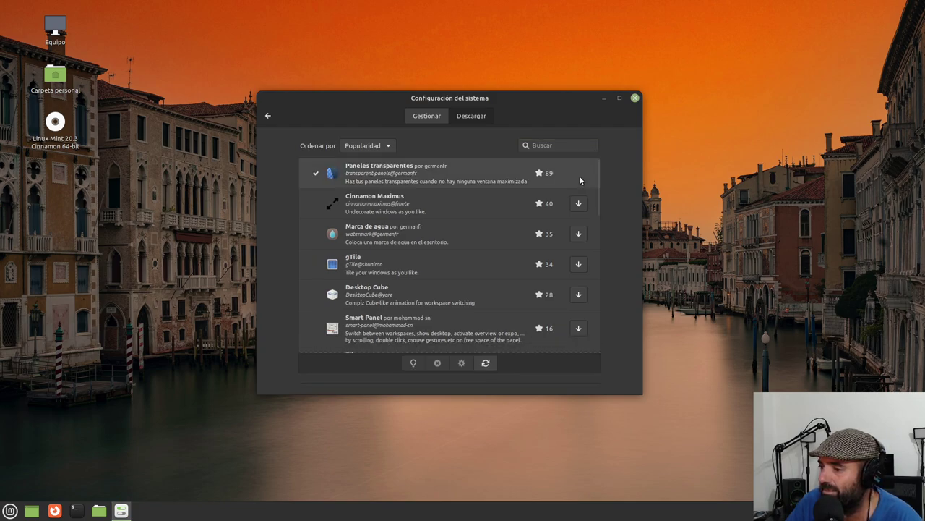
Enable the installed Paneles transparentes extension and return to the settings overview
click(426, 118)
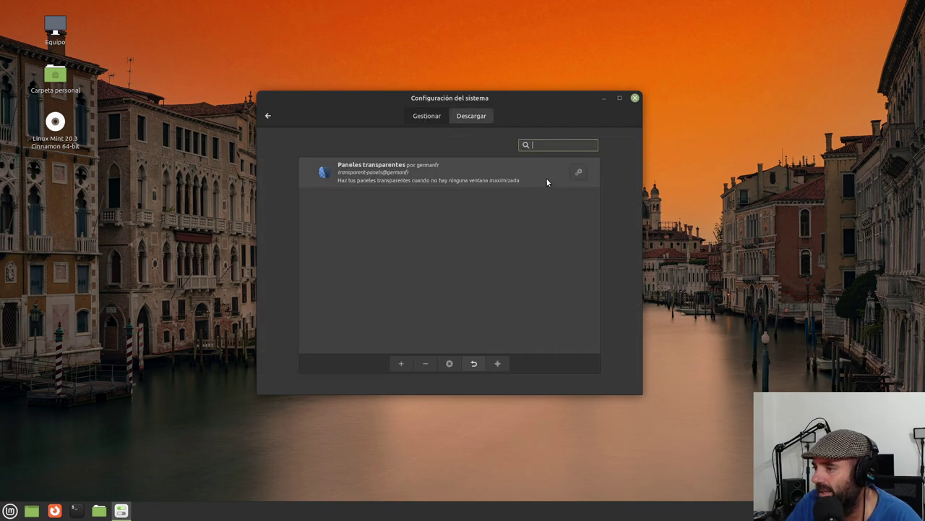
click(477, 173)
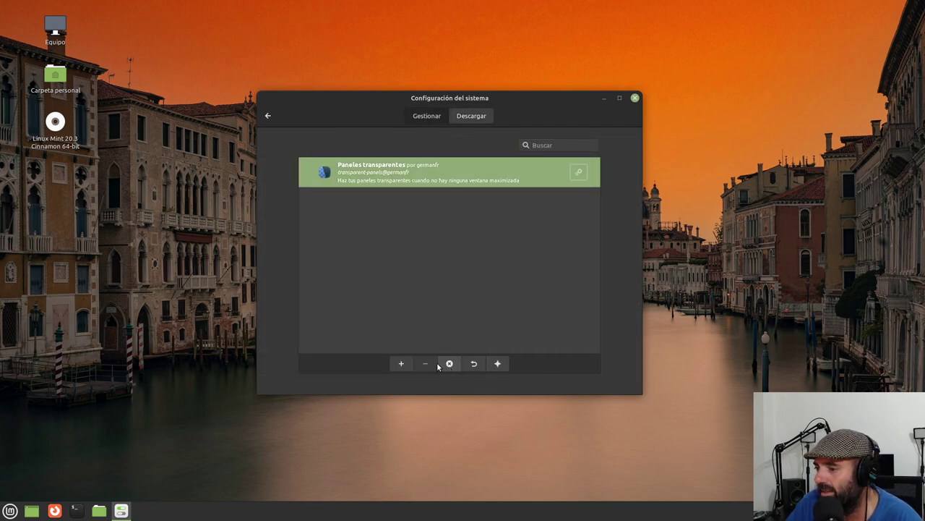
click(402, 363)
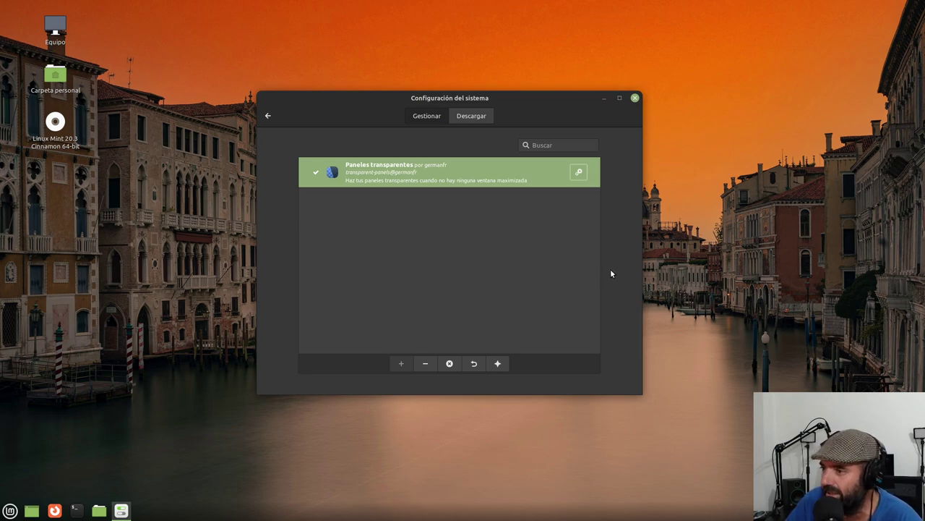
click(268, 116)
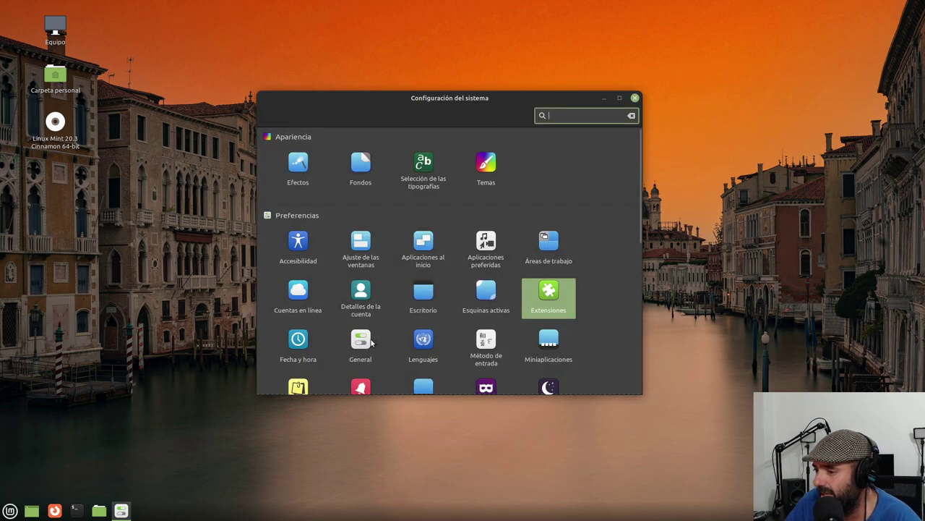
View the compositor, timer and memory limit options in the General settings
scroll(394, 340, down, 1)
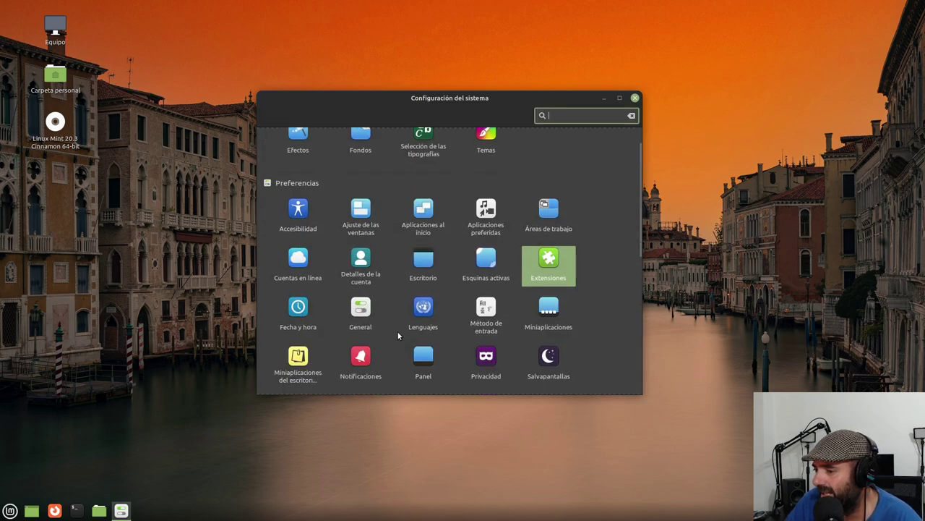
click(361, 308)
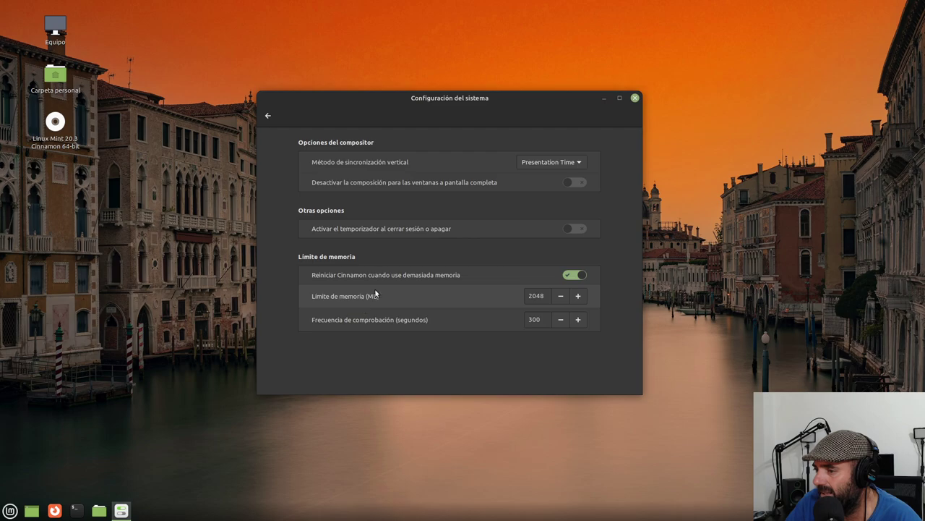
click(266, 113)
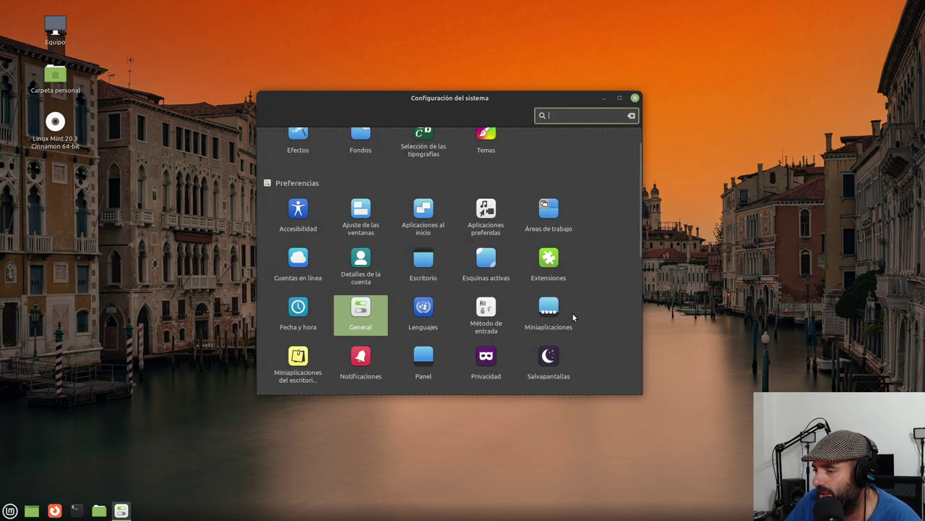
Add the Selector de áreas de trabajo applet to the panel from Miniaplicaciones and return to the settings overview
click(551, 313)
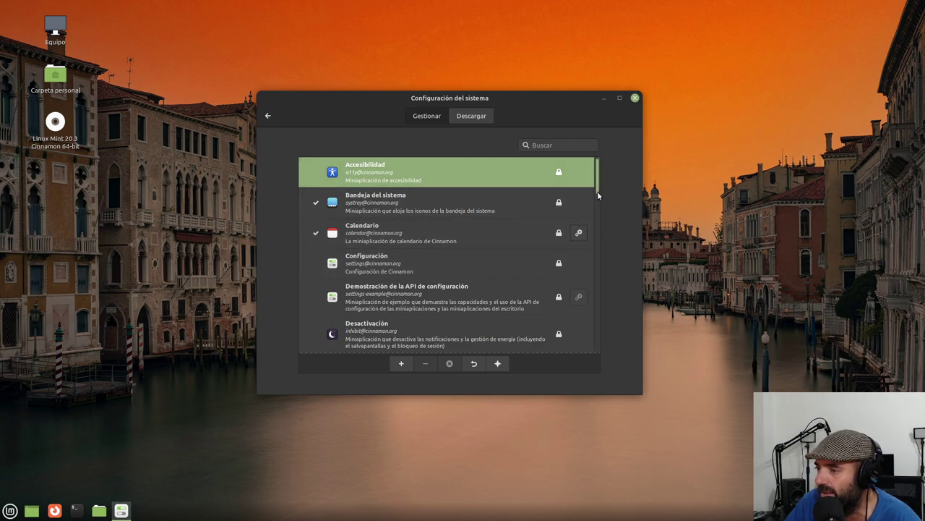
drag(597, 191, 626, 323)
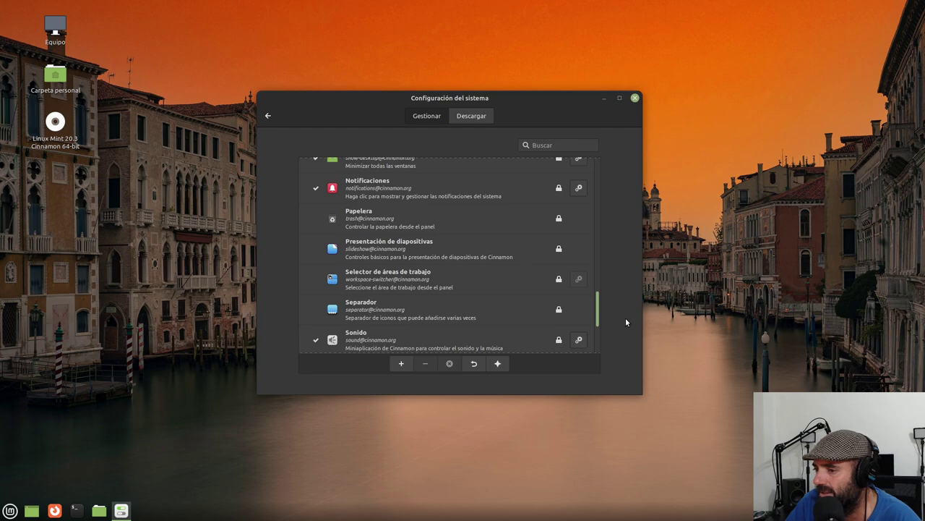
click(438, 286)
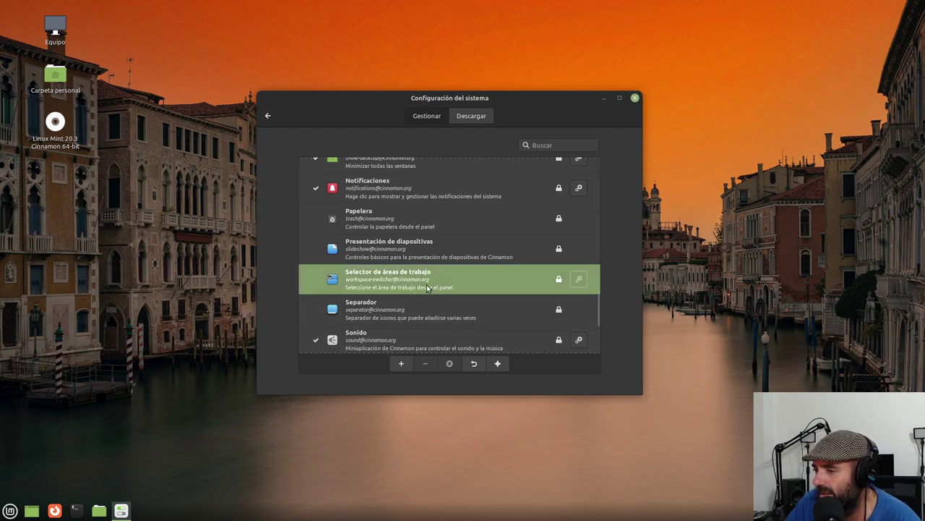
click(405, 366)
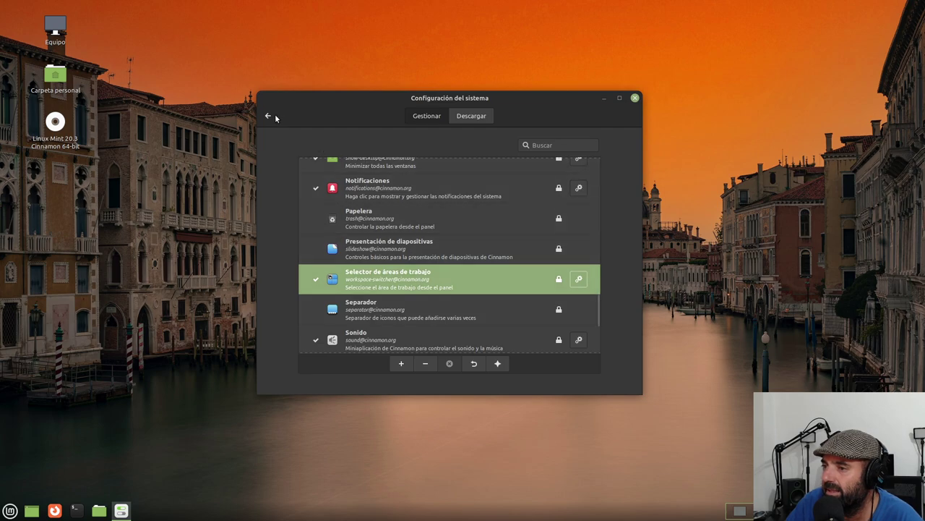
click(269, 116)
Minimize the settings window and try switching between workspaces with the panel's workspace selector
click(603, 98)
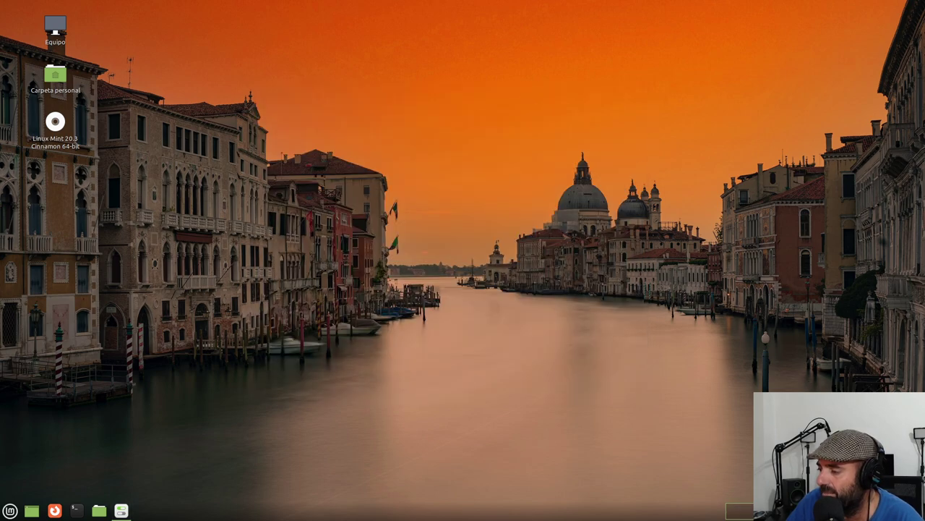
click(746, 513)
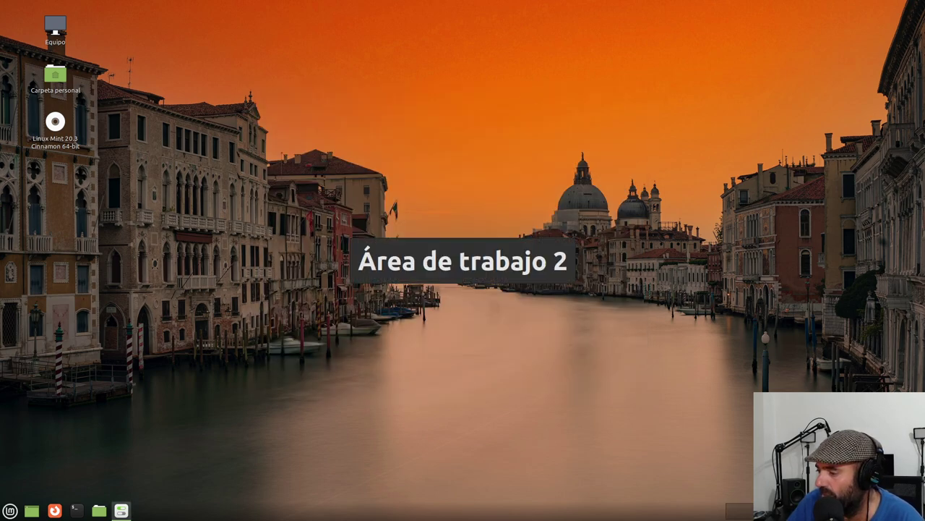
scroll(737, 514, down, 3)
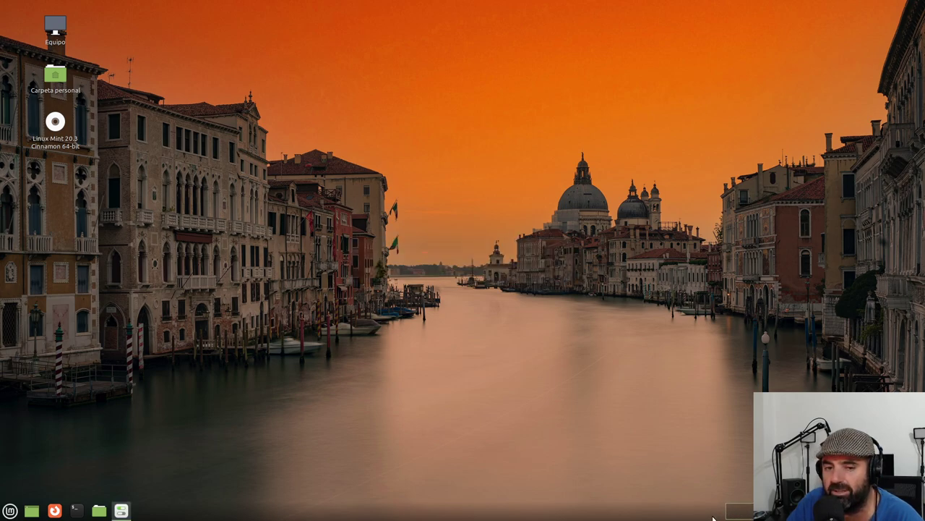
Open the workspace manager from the selector, remove two of the empty workspaces and return to the settings window in Área de trabajo 1
right_click(739, 514)
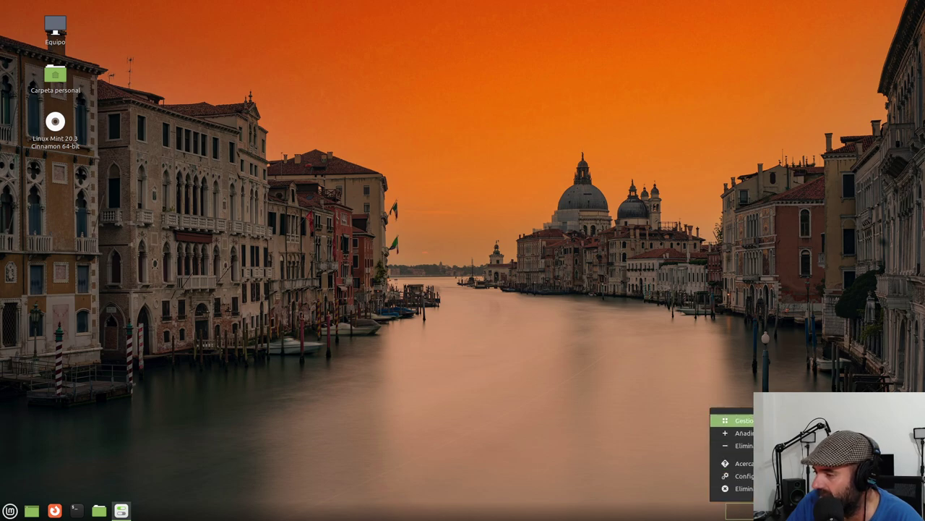
key(Return)
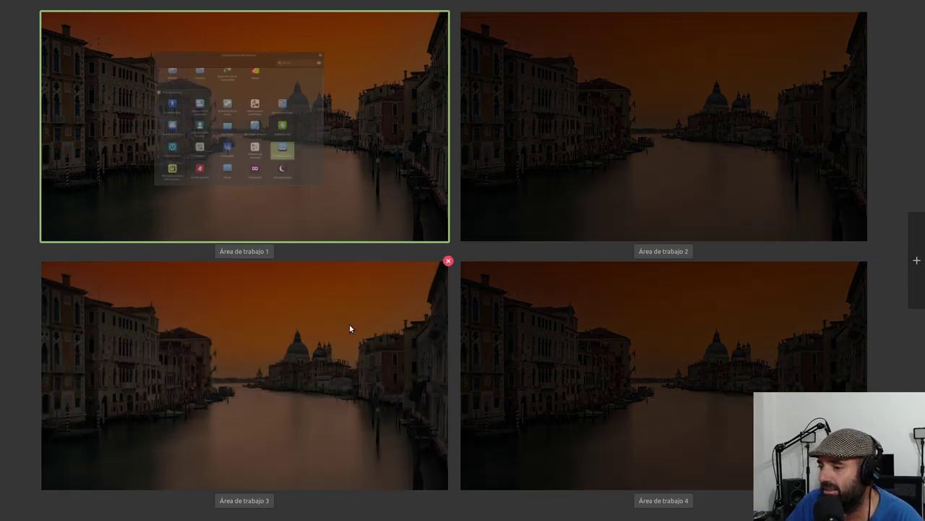
click(448, 261)
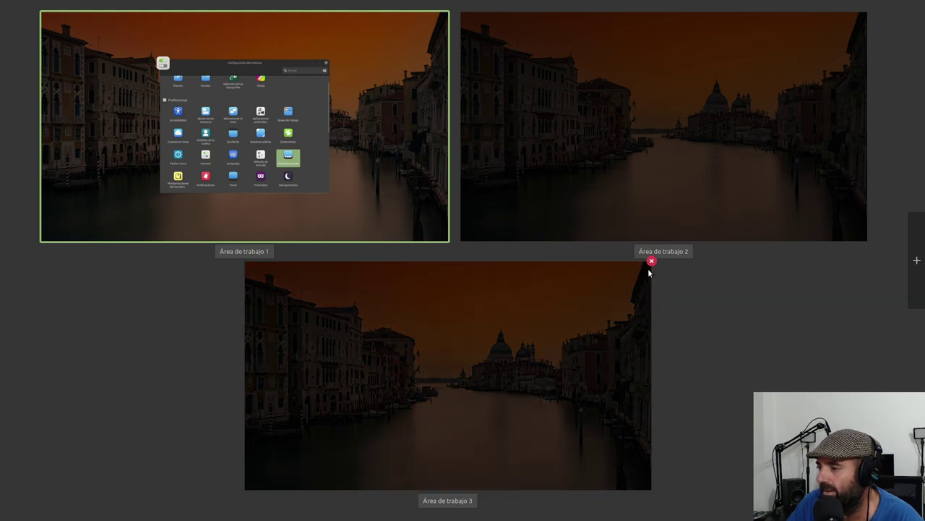
click(652, 261)
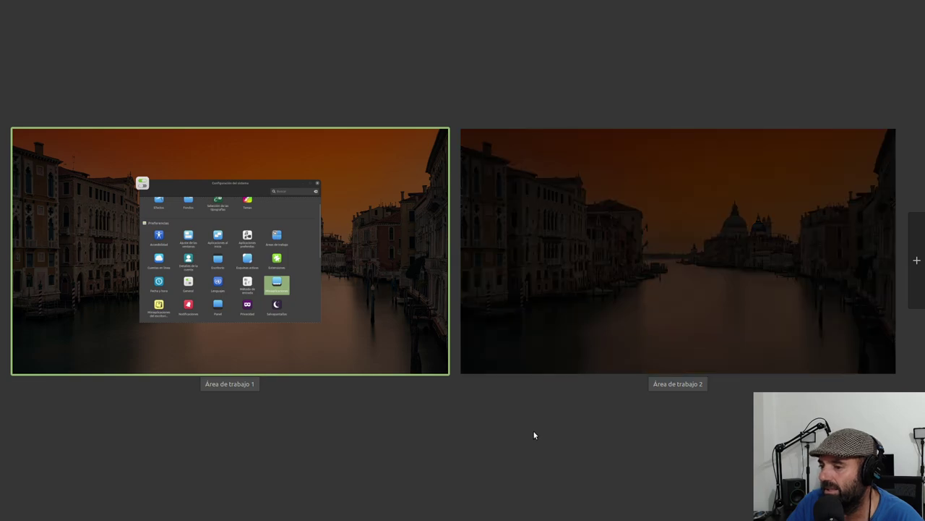
click(260, 209)
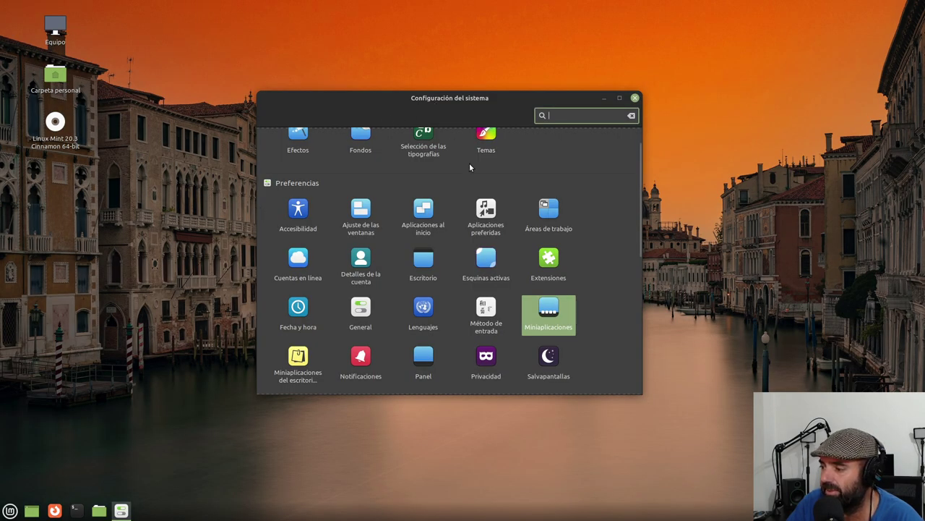
Switch to the adjacent workspace and back to Área de trabajo 1, then reposition the settings window
key(ctrl+alt+Right)
key(ctrl+alt+Left)
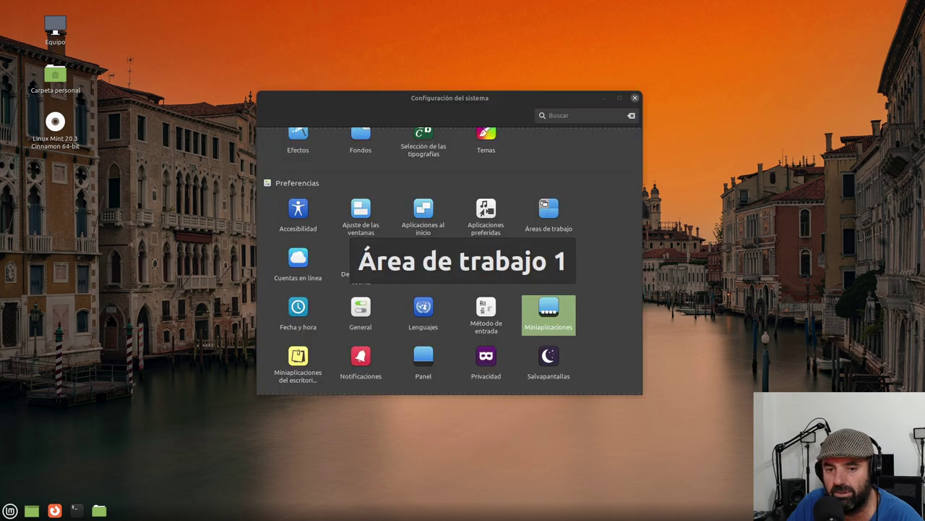
click(423, 105)
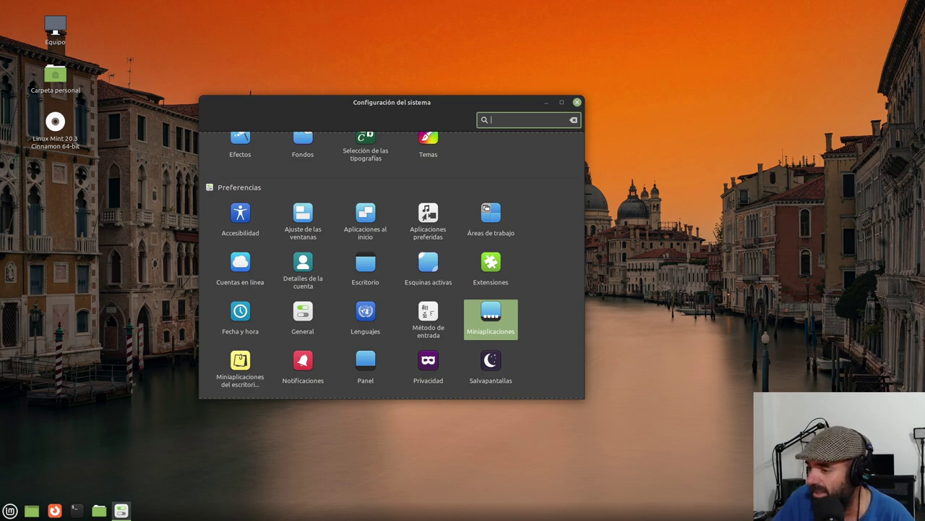
View the Panel settings under Preferencias and return to the settings overview
scroll(482, 327, down, 2)
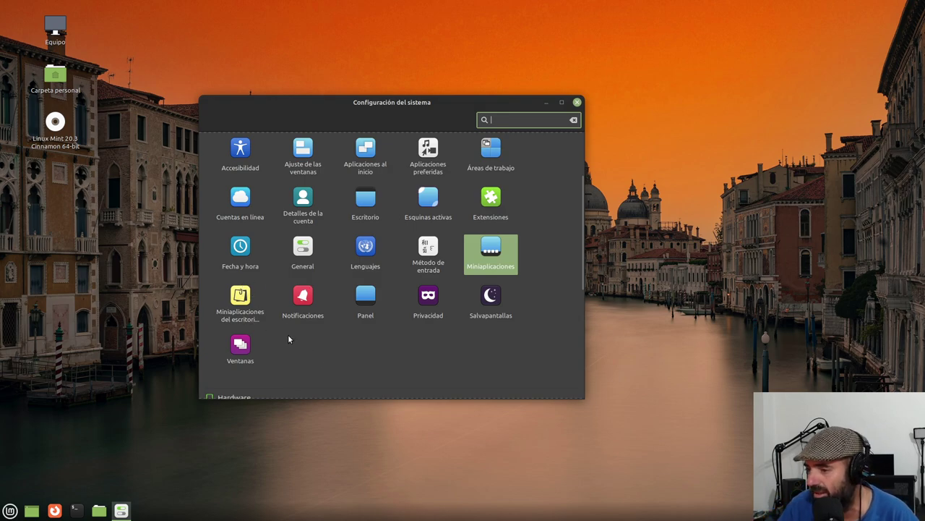
click(366, 302)
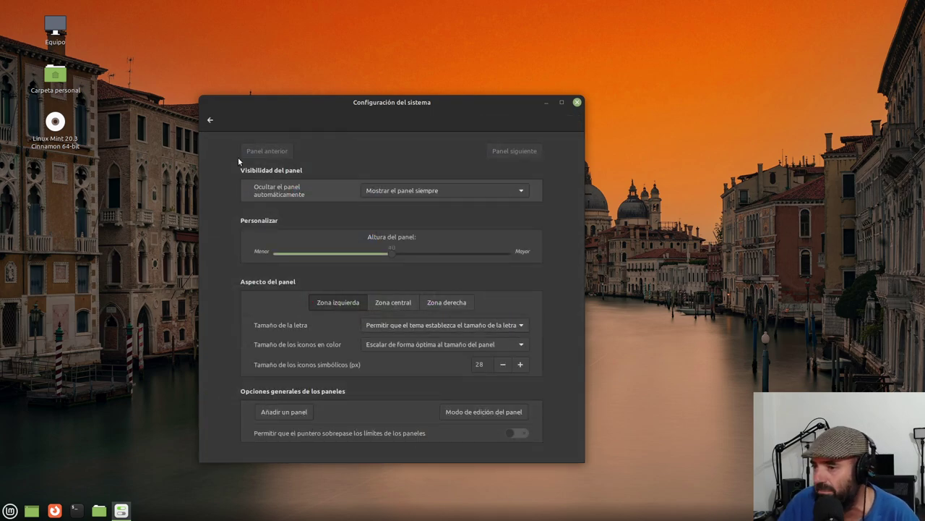
click(210, 120)
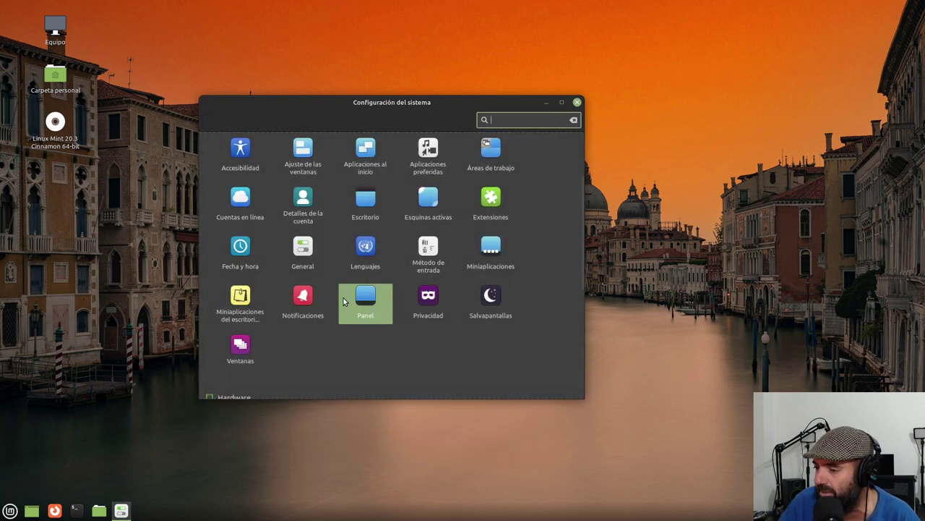
In the Privacidad settings, turn Recordar los archivos recientes off and back on, and return to the settings overview
click(443, 301)
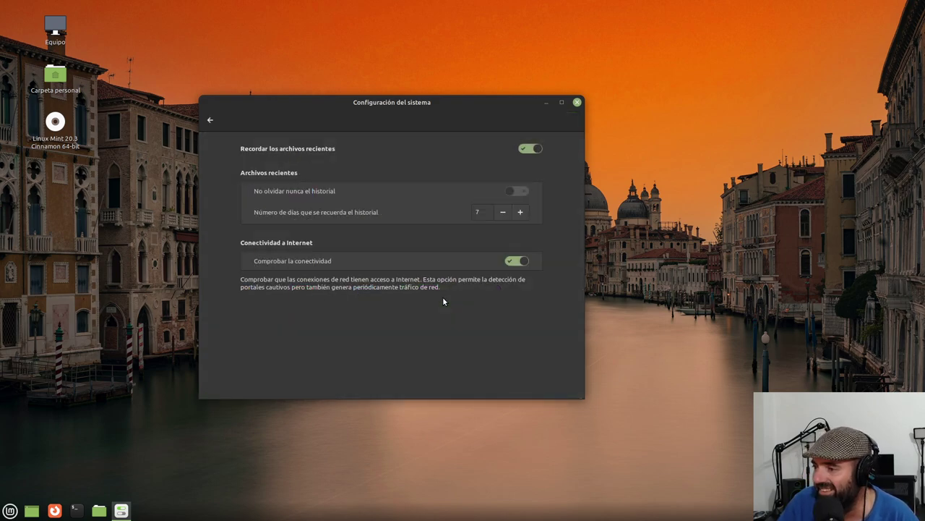
click(531, 149)
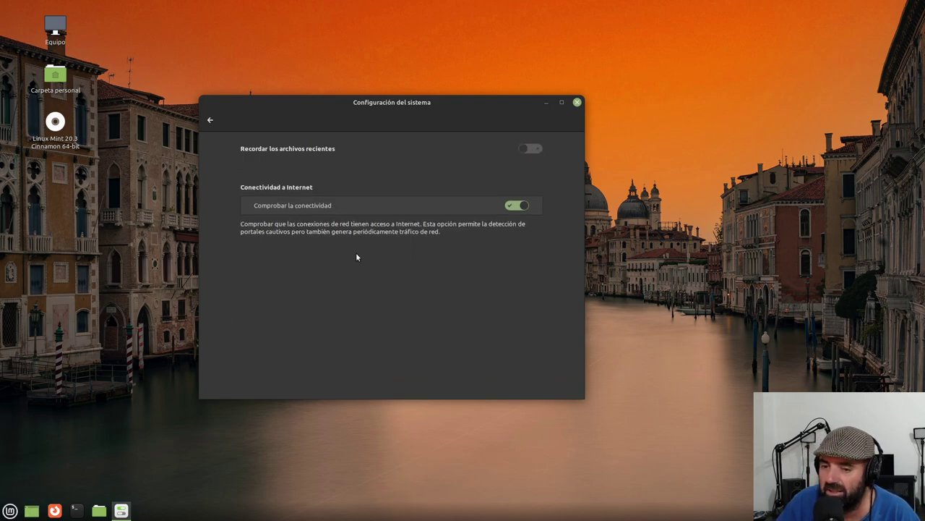
click(534, 148)
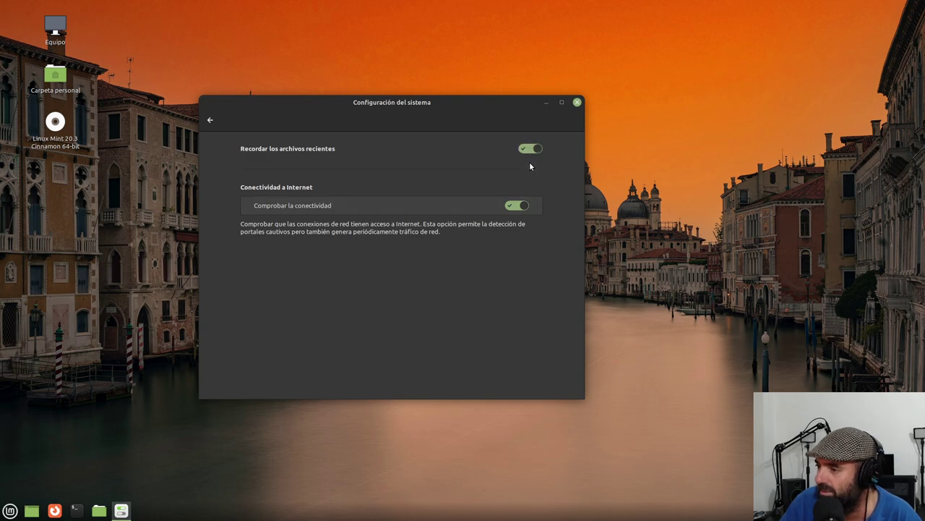
click(210, 119)
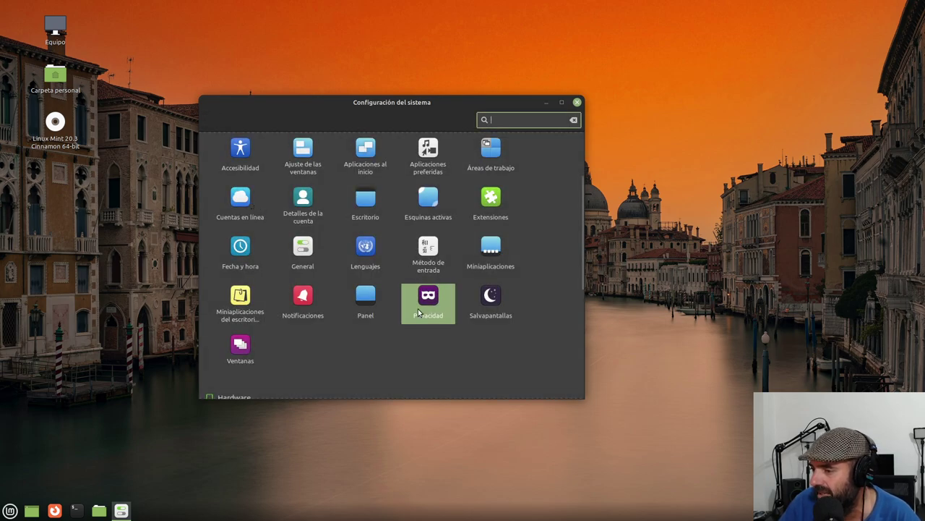
Set the Salvapantallas start delay to 45 minutos and return to the settings overview
scroll(337, 292, down, 3)
click(493, 185)
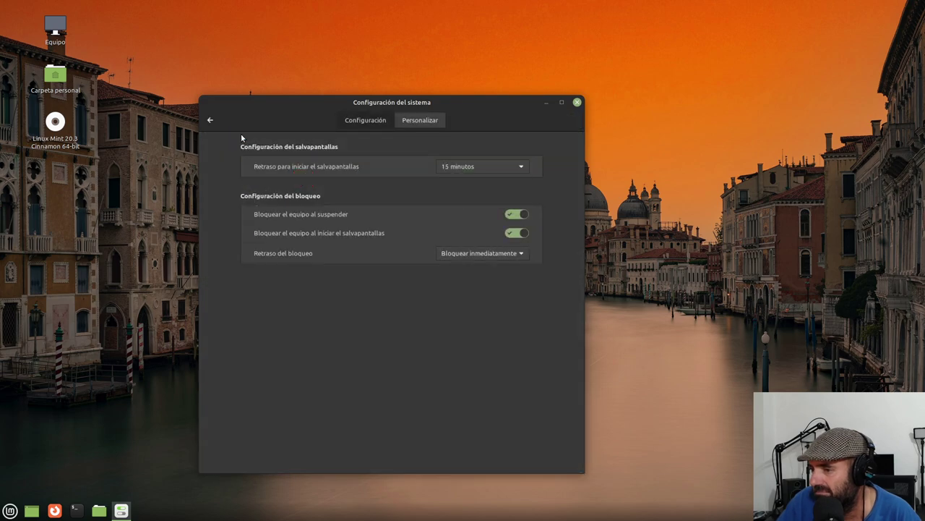
click(472, 168)
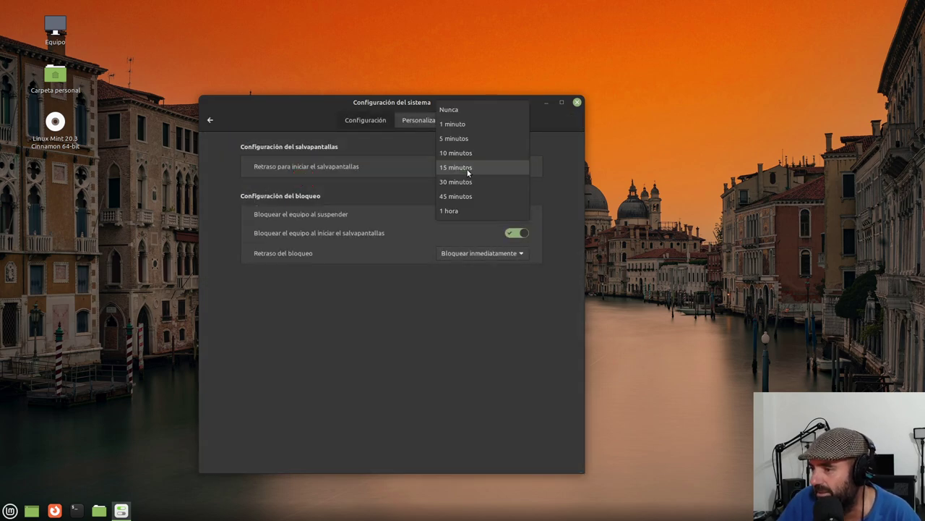
click(458, 198)
click(210, 120)
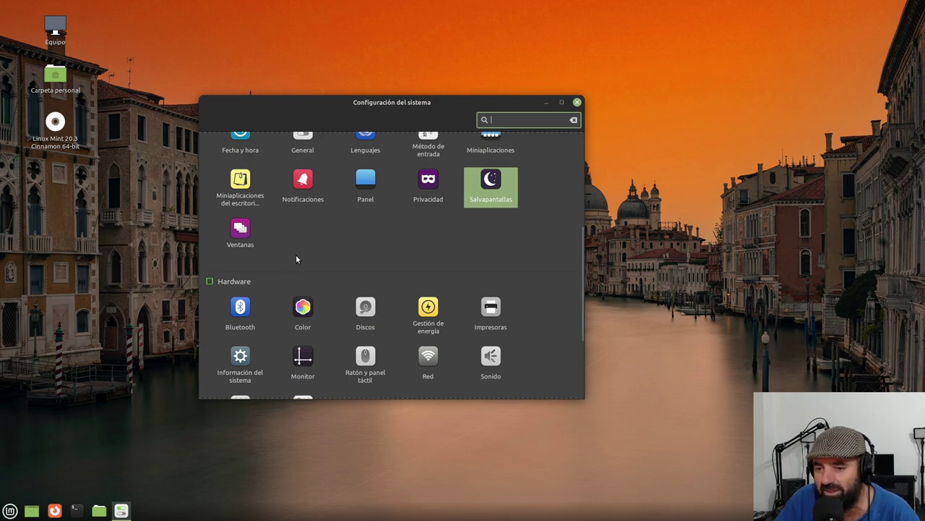
Look through the Hardware and Administración sections of the settings overview and return to Apariencia
scroll(288, 257, down, 1)
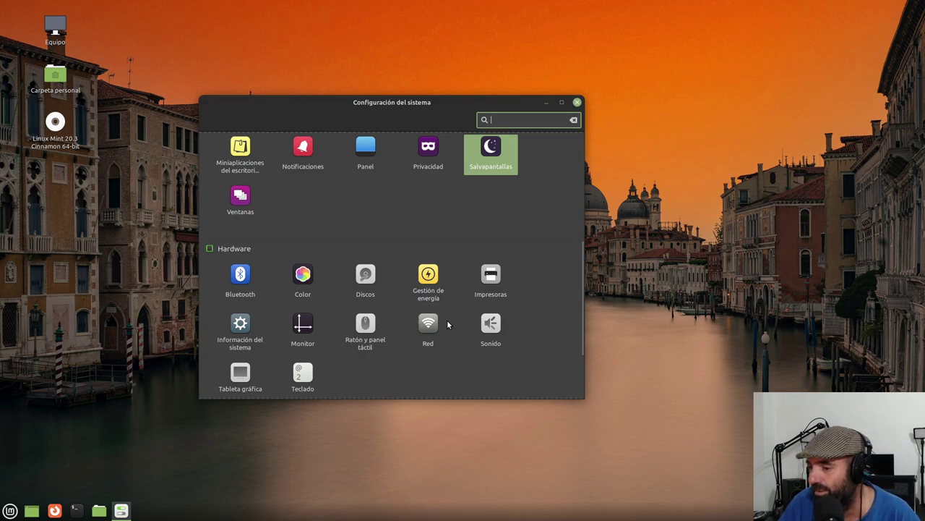
scroll(447, 325, down, 2)
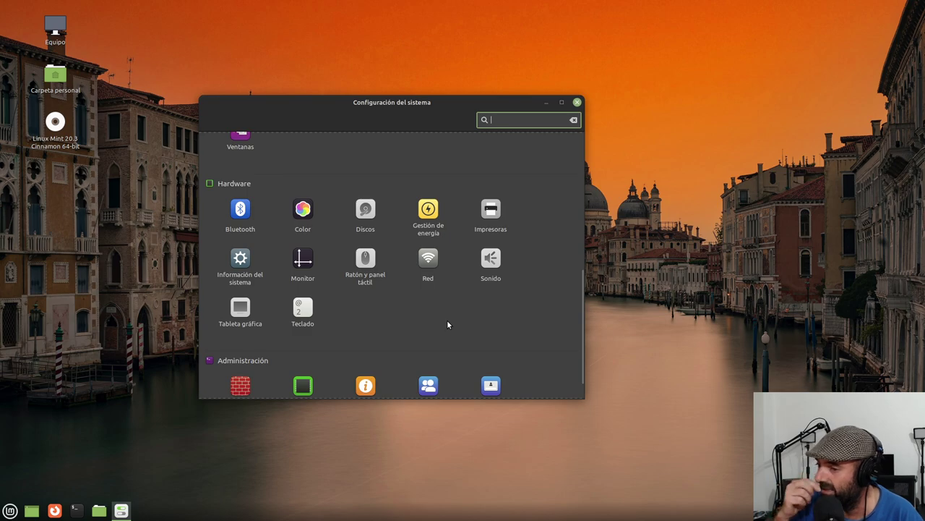
scroll(447, 325, down, 1)
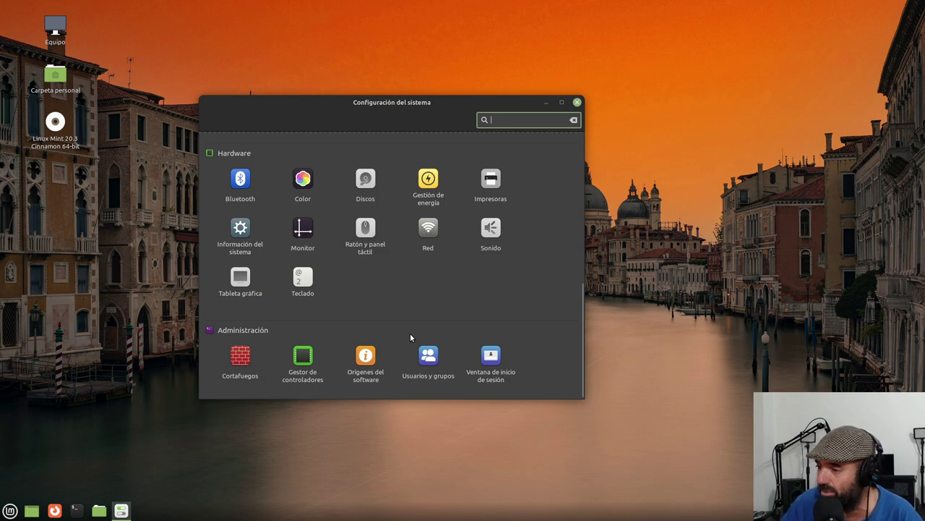
scroll(410, 332, up, 6)
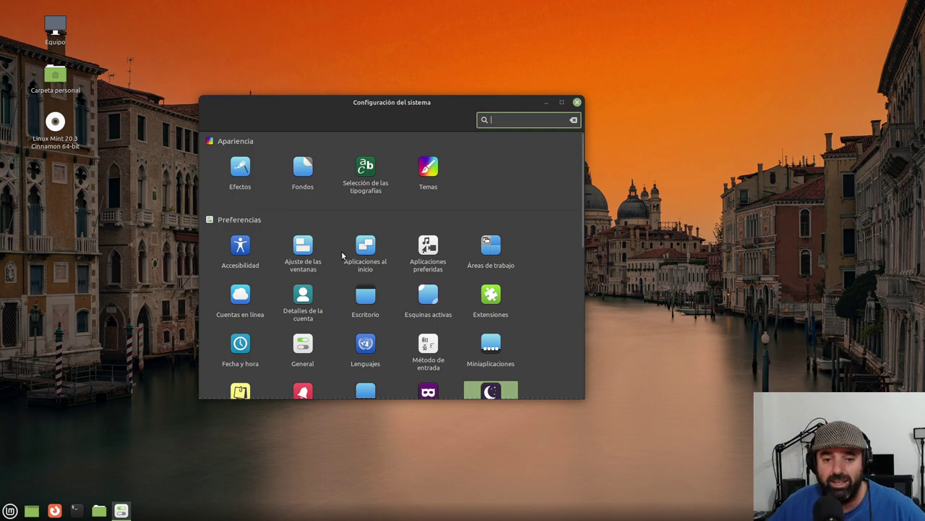
Switch to Firefox and enable its Barra de menús above the Linux Mint start page
click(55, 510)
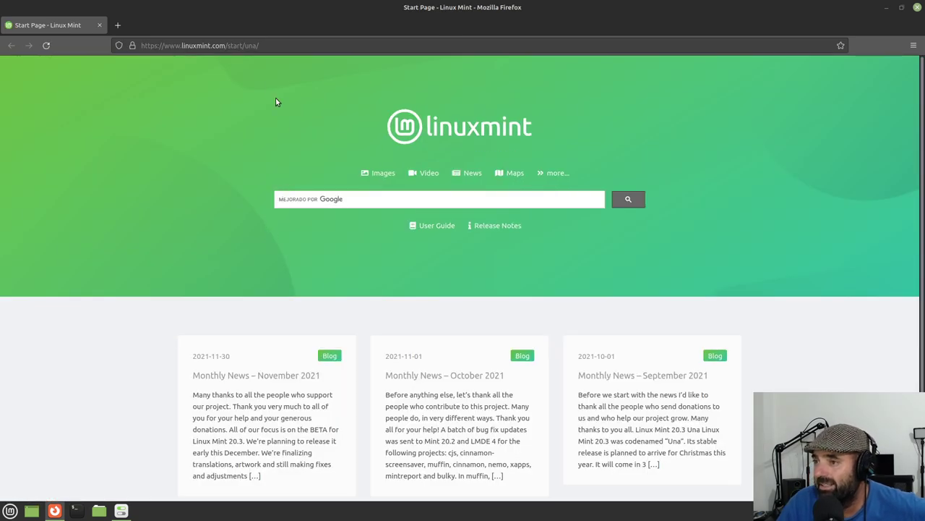
scroll(239, 230, down, 1)
scroll(239, 229, up, 1)
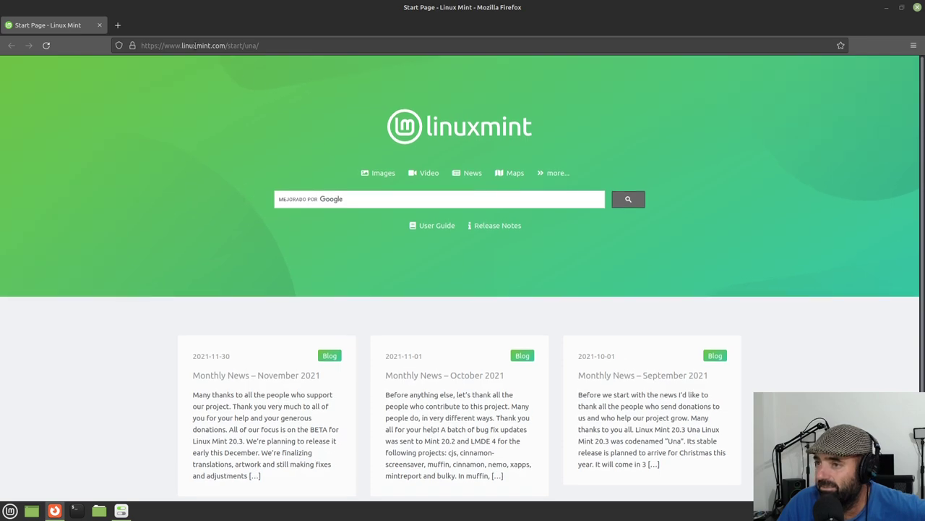
right_click(355, 30)
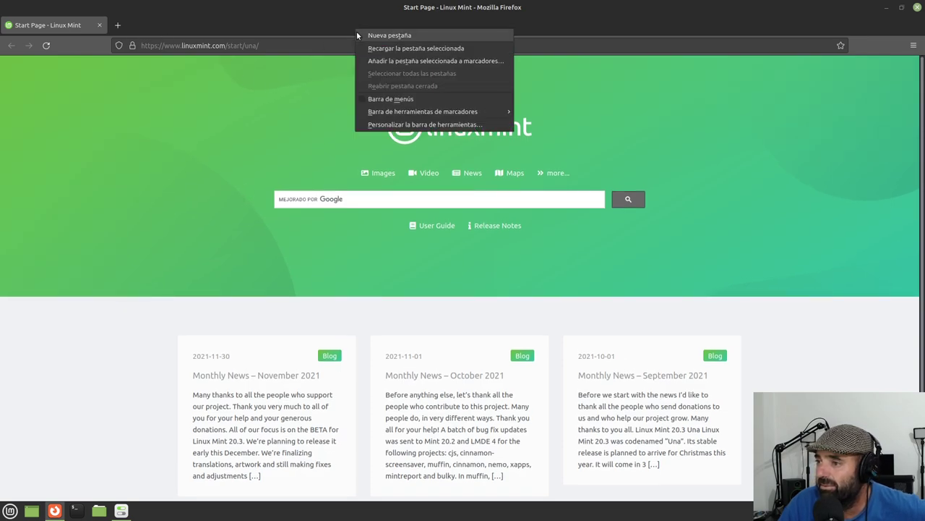
click(393, 99)
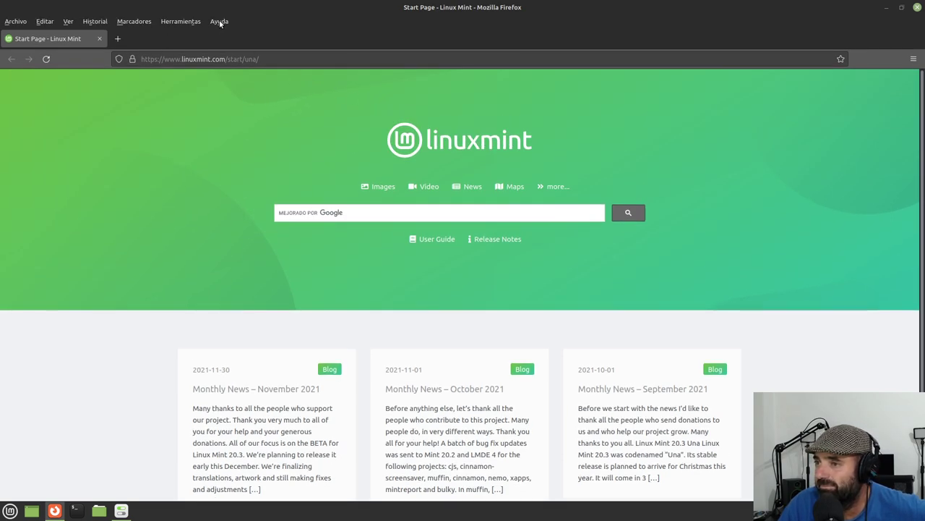
Check the browser version in Acerca de Firefox, close the information window and minimize Firefox
click(220, 24)
click(119, 191)
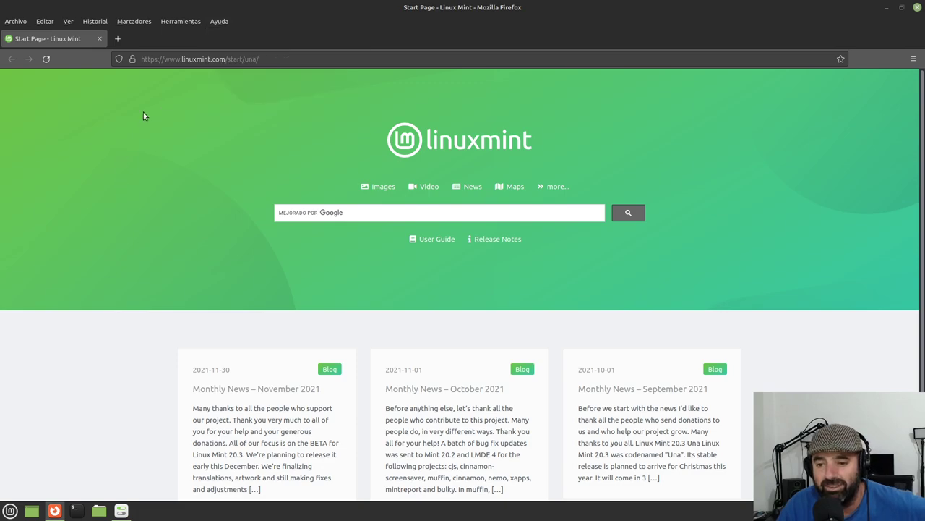
click(219, 21)
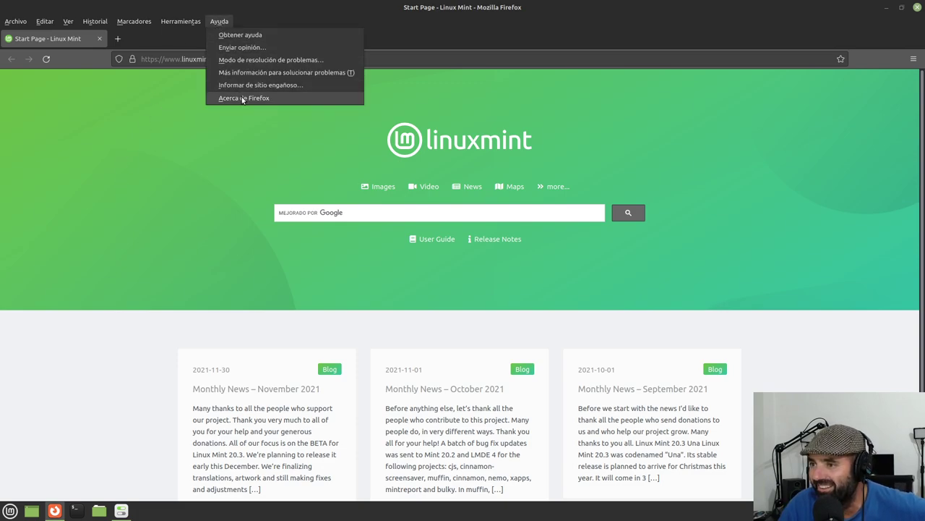
click(241, 98)
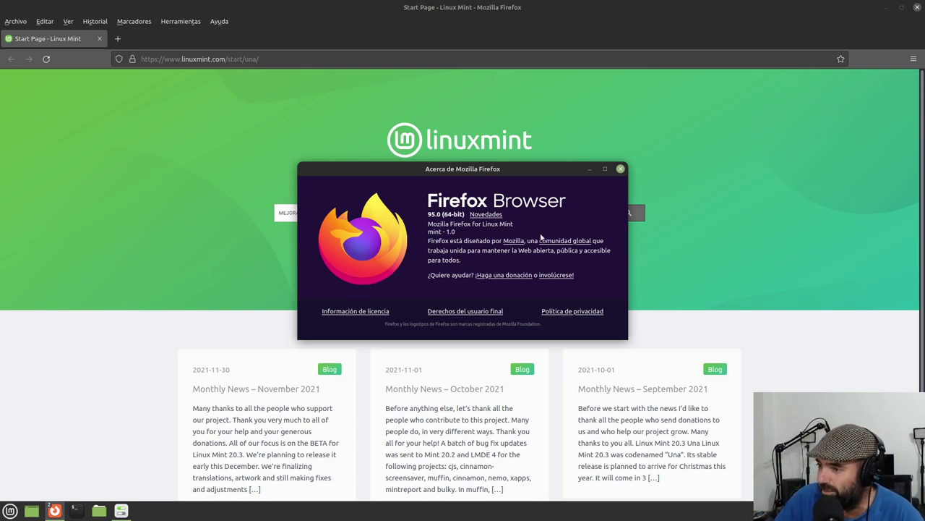
click(620, 169)
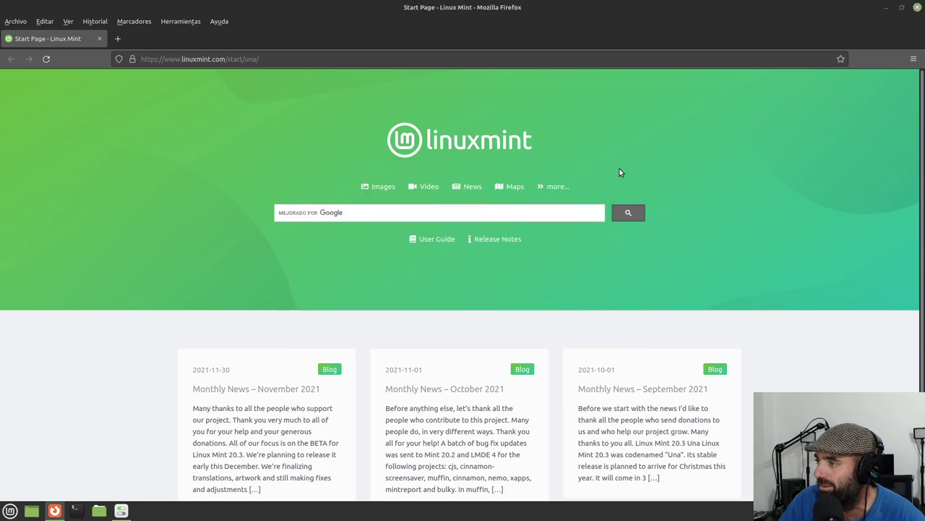
click(887, 10)
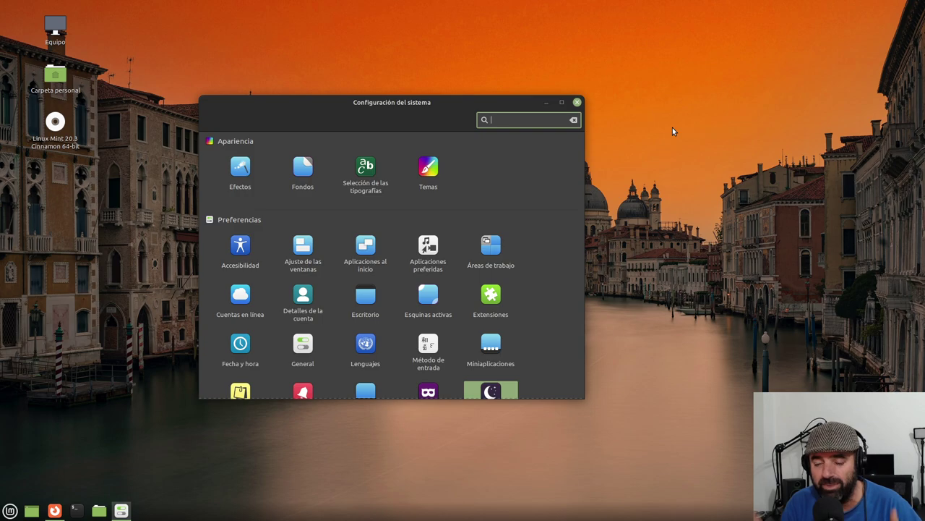